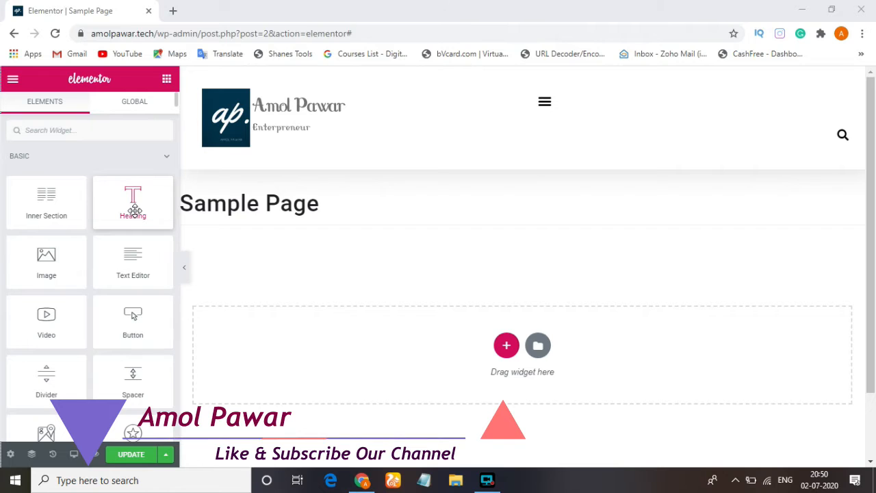
Step: Add a centre-aligned Heading widget to the page with the title "This is my 1st headline"
{"action": "left_click_drag", "start_coordinate": [132, 202], "coordinate": [489, 331]}
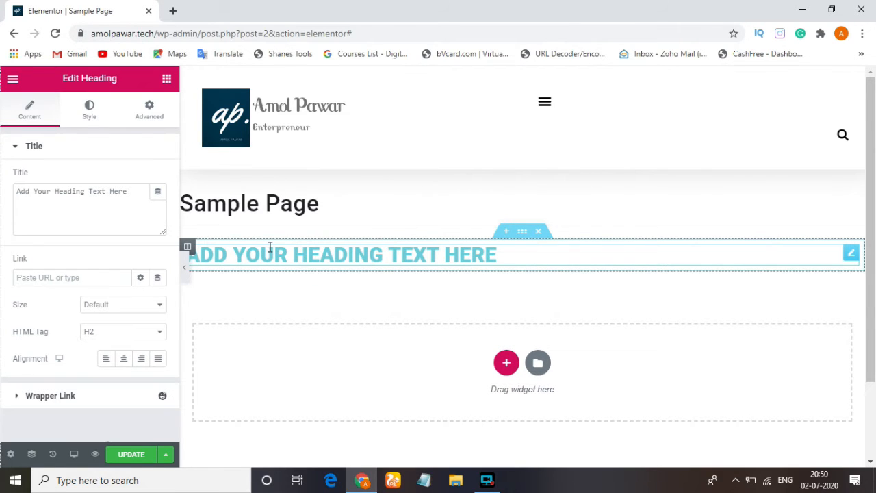
{"action": "left_click_drag", "start_coordinate": [132, 194], "coordinate": [15, 196]}
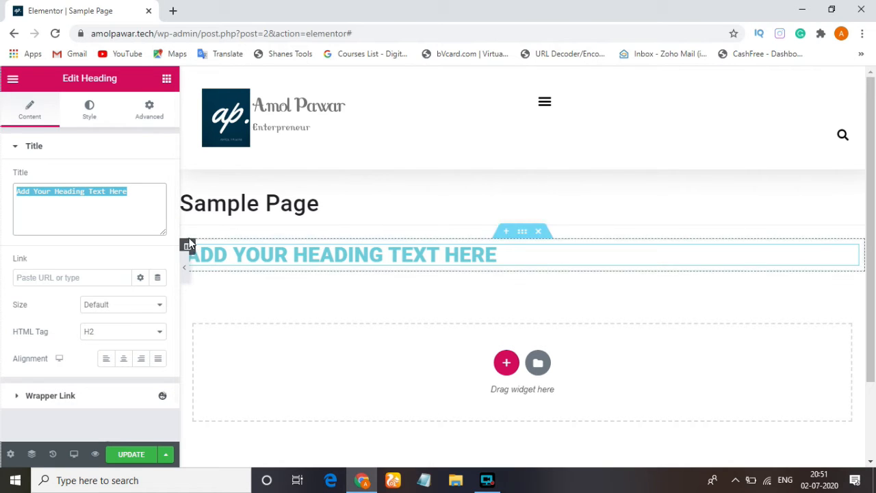
{"action": "type", "text": "T"}
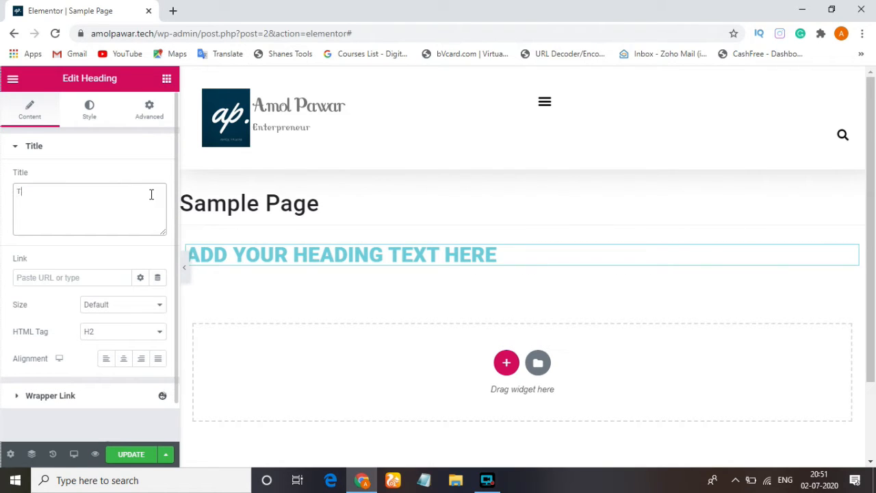
{"action": "type", "text": "his"}
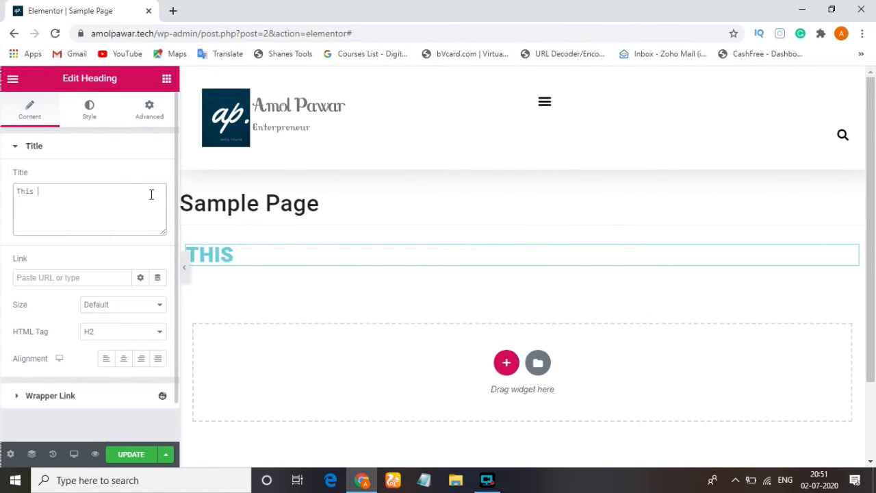
{"action": "type", "text": " is my"}
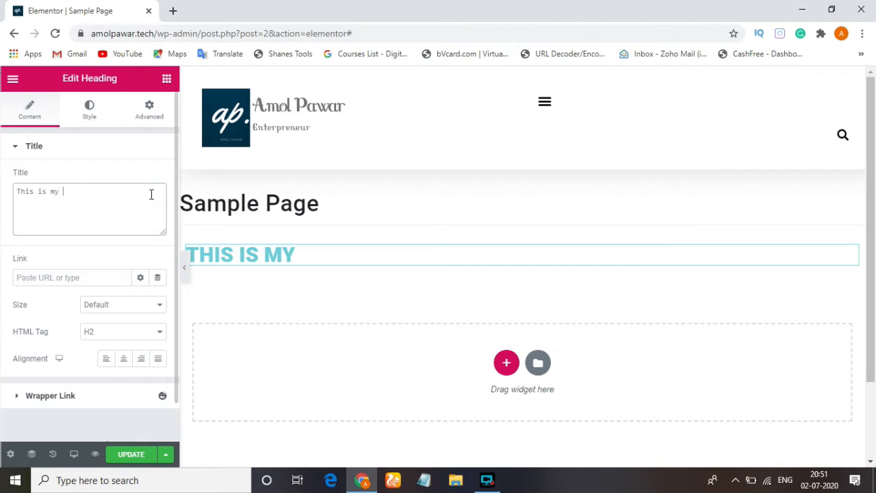
{"action": "type", "text": " 1st headline"}
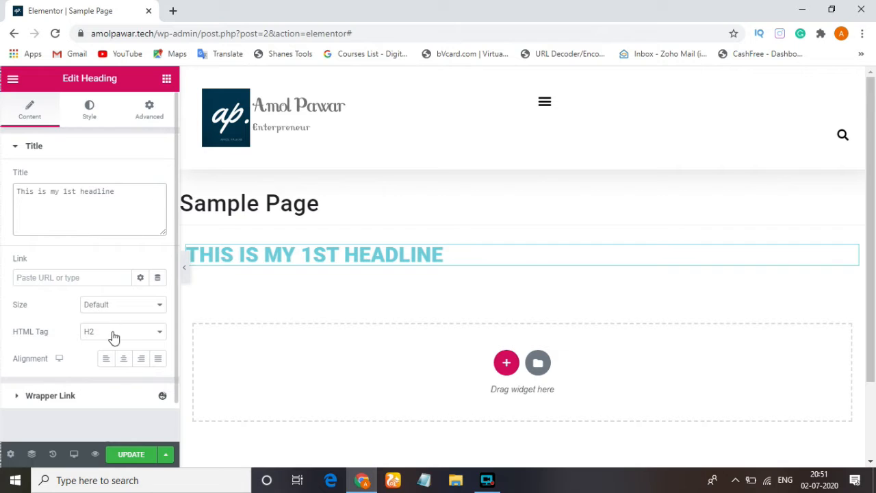
{"action": "left_click", "coordinate": [124, 358]}
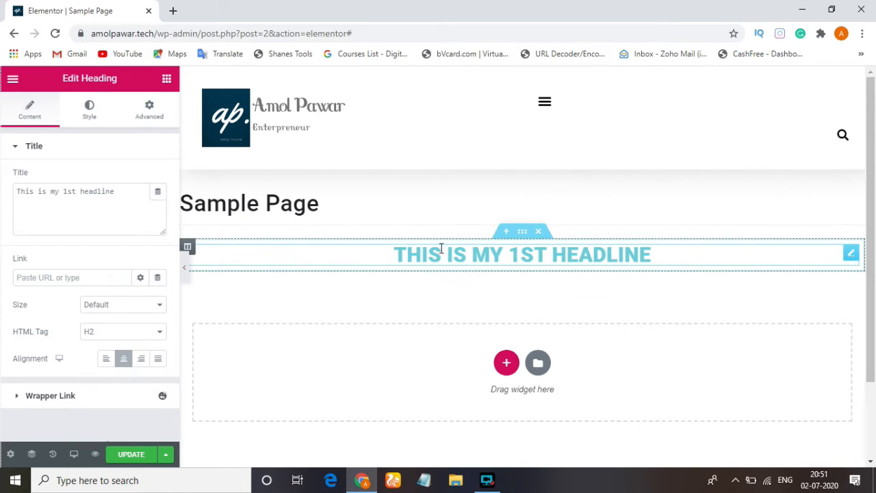
Step: Try the preset black #000000 and blue #4054B2 text colours on the heading
{"action": "left_click", "coordinate": [89, 118]}
{"action": "left_click", "coordinate": [139, 178]}
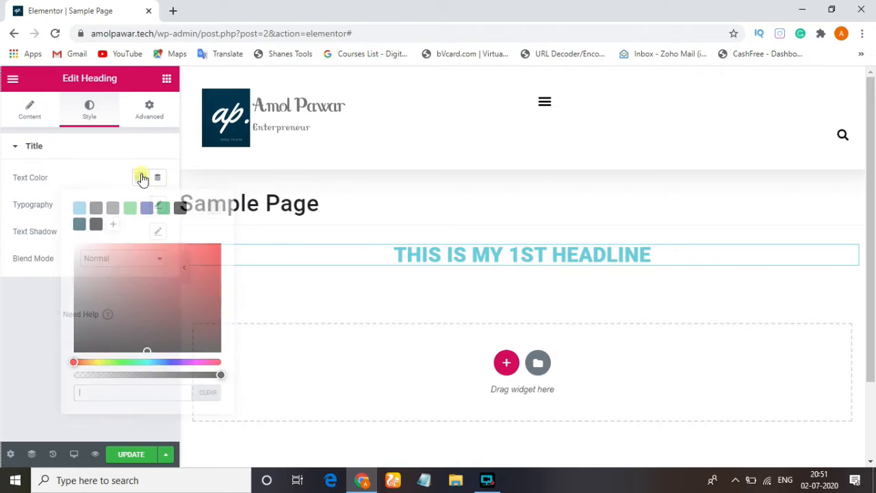
{"action": "left_click", "coordinate": [163, 214]}
{"action": "left_click", "coordinate": [180, 212]}
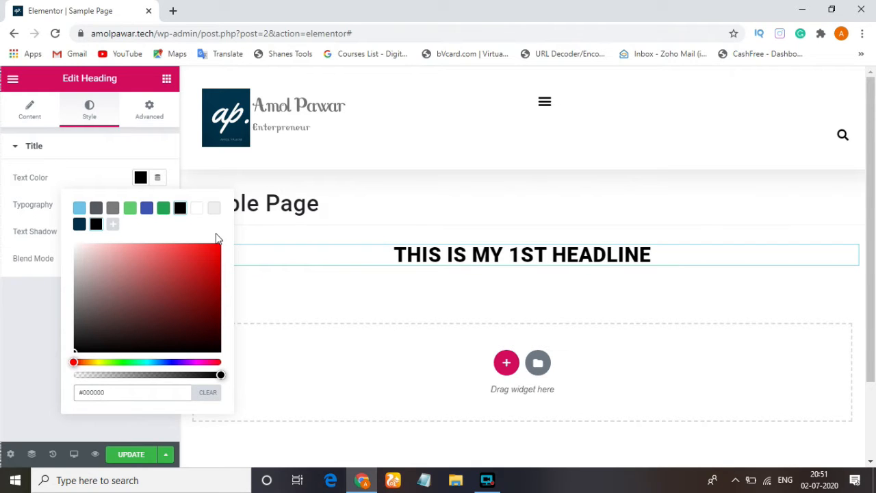
{"action": "left_click", "coordinate": [148, 213]}
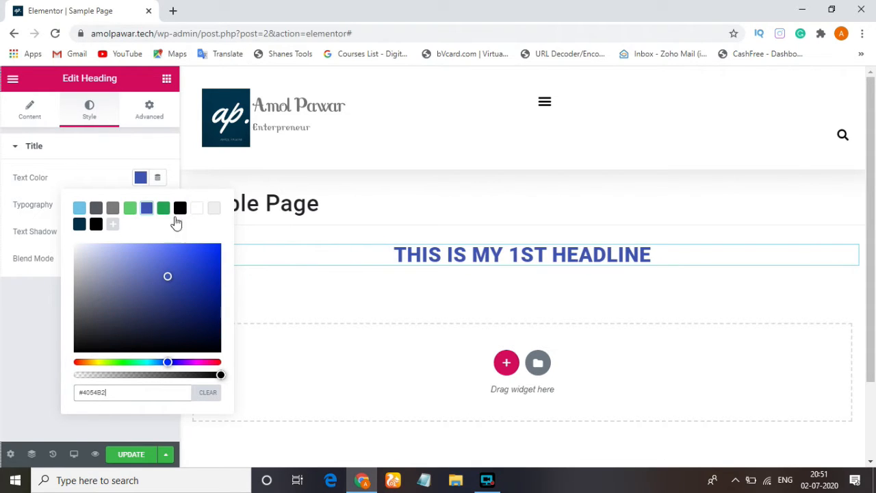
Step: Adjust the hue and shade of the heading's text colour to the crimson #AA1844
{"action": "left_click", "coordinate": [121, 362]}
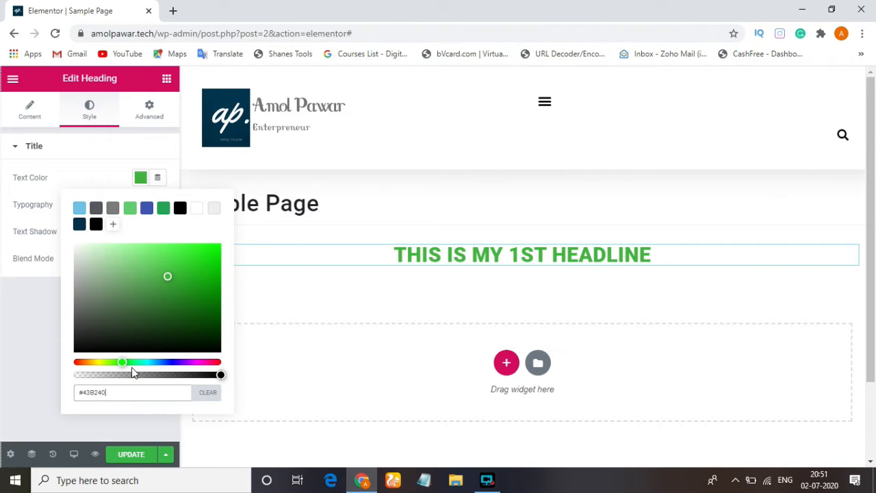
{"action": "left_click", "coordinate": [144, 362]}
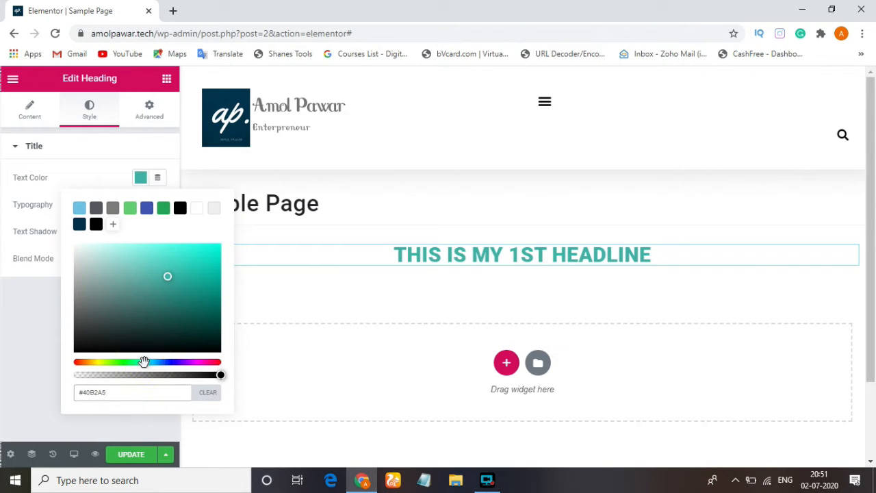
{"action": "left_click_drag", "start_coordinate": [211, 254], "coordinate": [91, 248]}
{"action": "left_click_drag", "start_coordinate": [198, 260], "coordinate": [199, 280]}
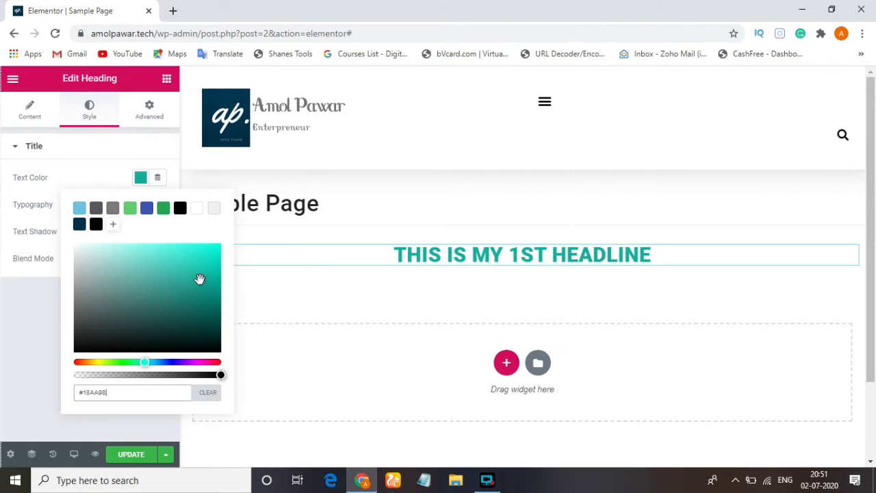
{"action": "left_click", "coordinate": [213, 362]}
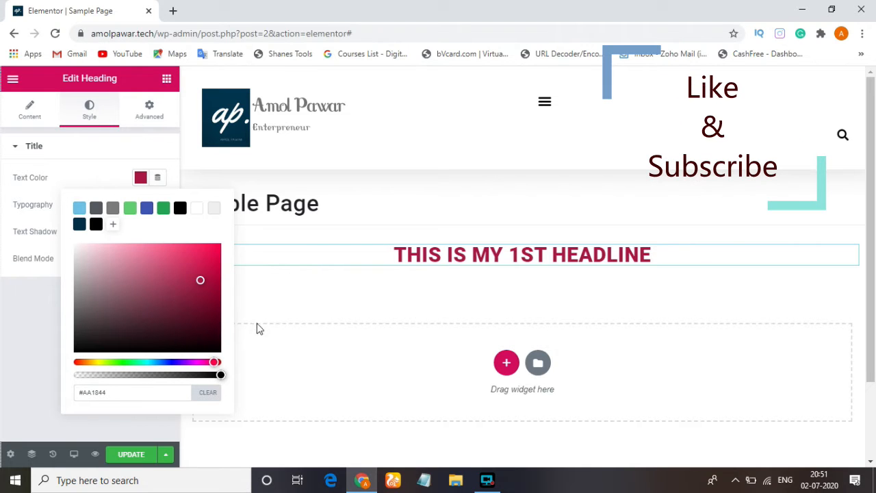
{"action": "left_click", "coordinate": [295, 290]}
{"action": "left_click", "coordinate": [314, 291]}
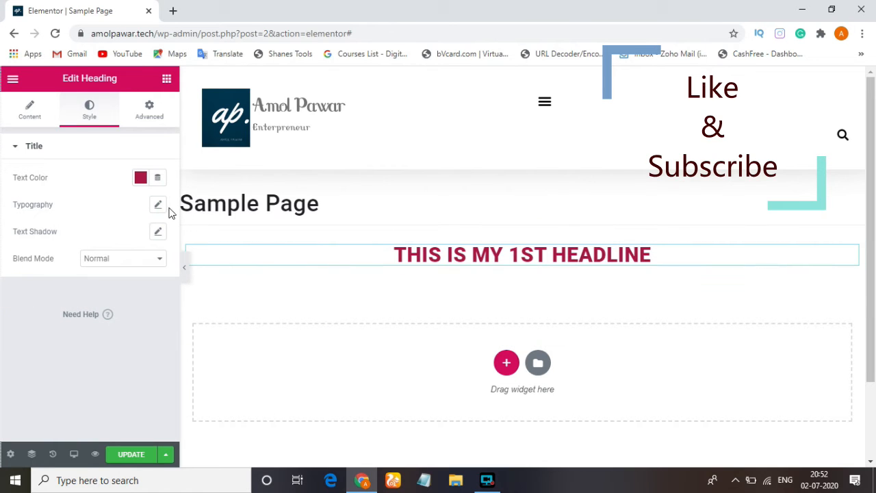
Step: Try the Arial, Verdana, Tahoma and Times New Roman font families on the heading
{"action": "left_click", "coordinate": [157, 206]}
{"action": "left_click", "coordinate": [127, 238]}
{"action": "left_click", "coordinate": [96, 312]}
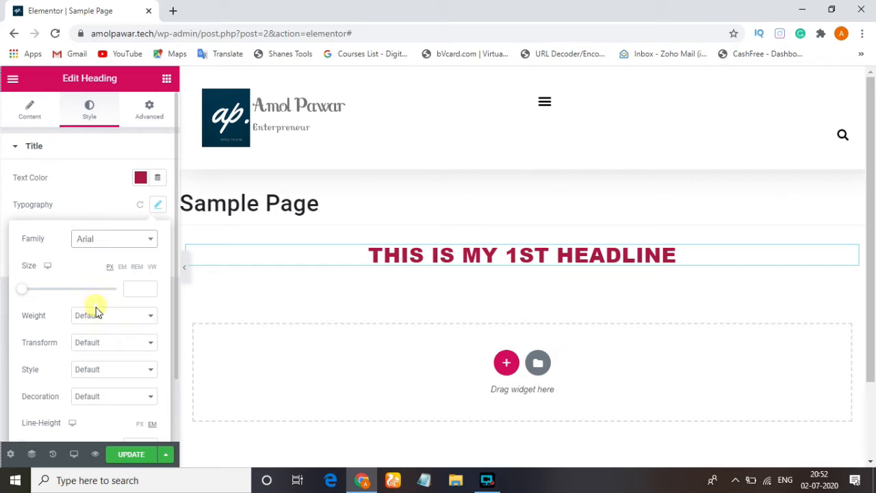
{"action": "left_click", "coordinate": [133, 239]}
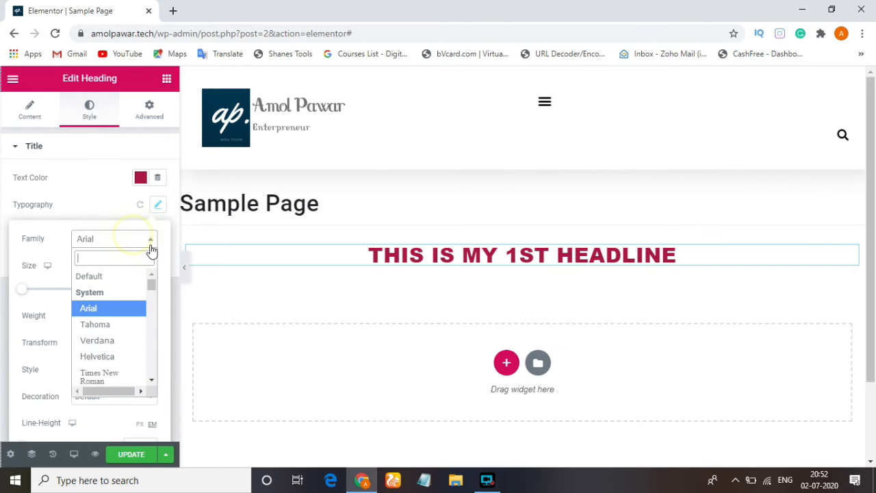
{"action": "left_click", "coordinate": [104, 341]}
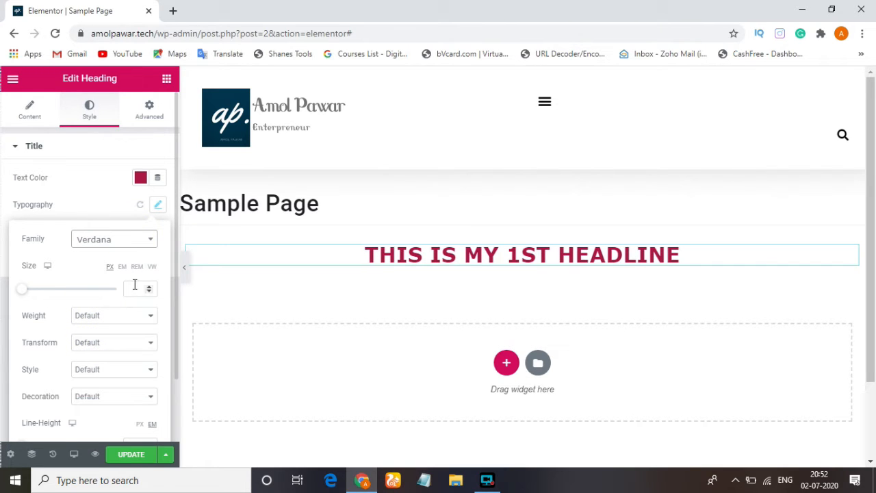
{"action": "left_click", "coordinate": [149, 239]}
{"action": "left_click", "coordinate": [89, 326]}
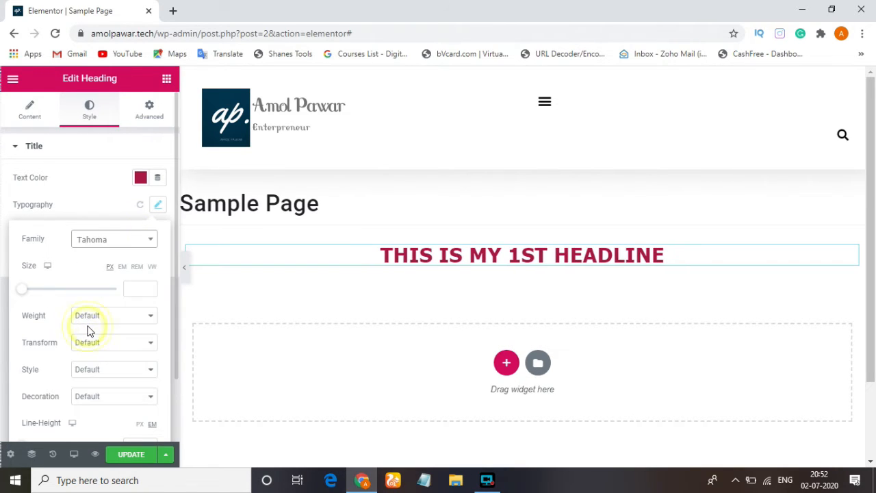
{"action": "left_click", "coordinate": [137, 239]}
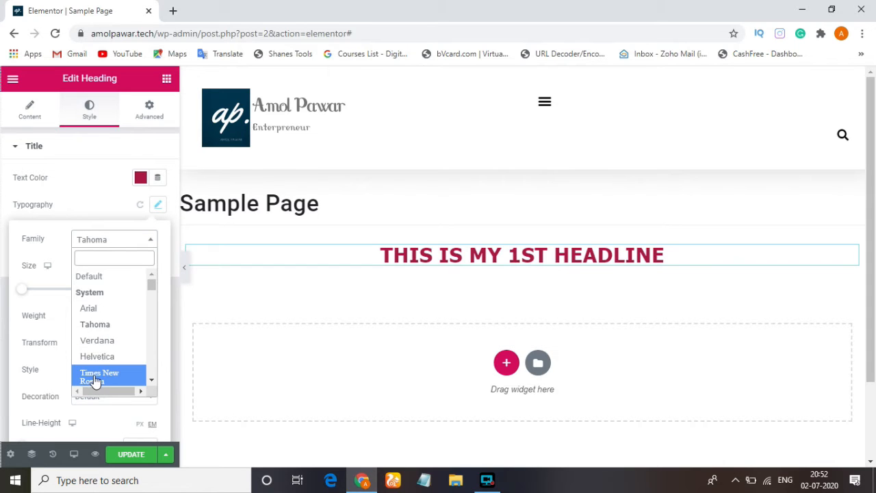
{"action": "left_click", "coordinate": [96, 377]}
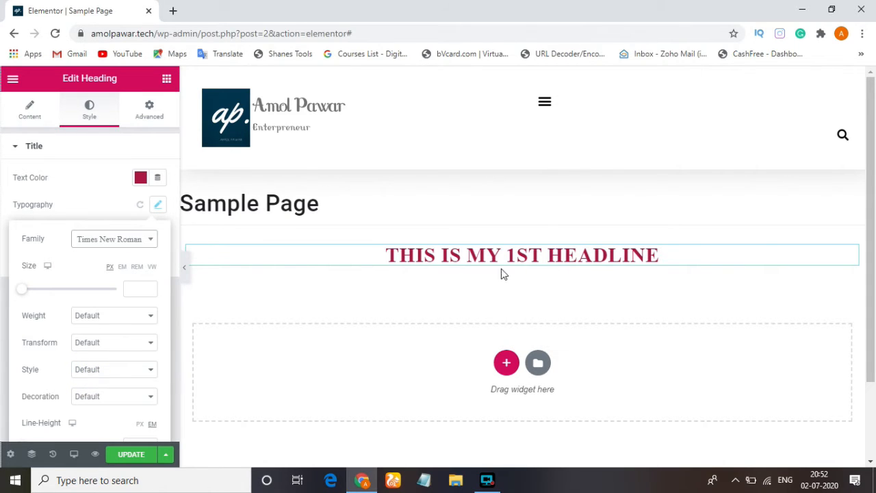
Step: Set the heading's font family to Roboto and its size to 41 px
{"action": "left_click", "coordinate": [149, 249]}
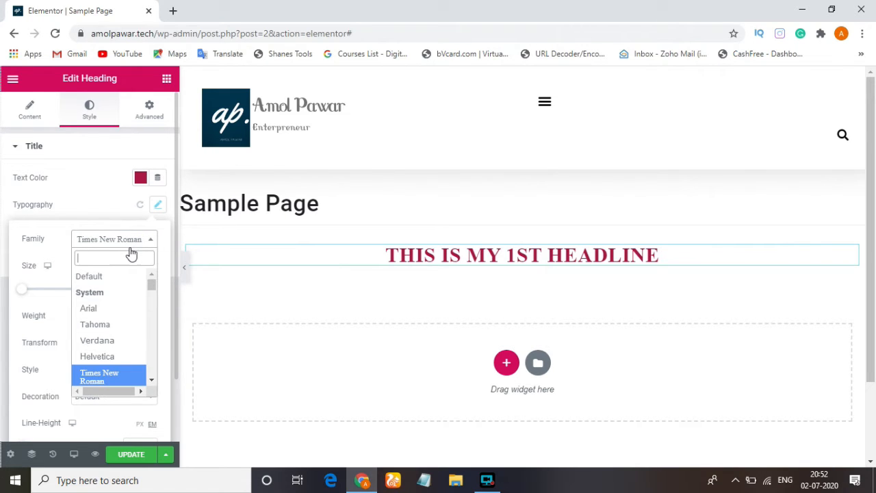
{"action": "type", "text": "Rob"}
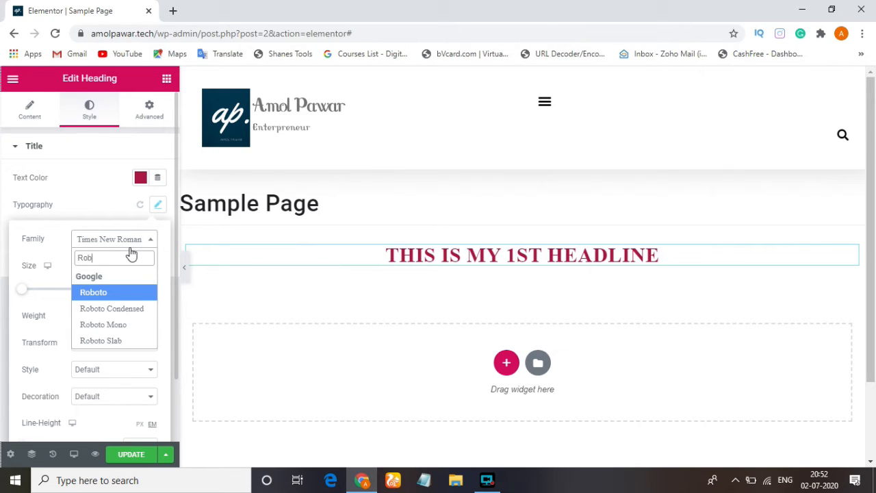
{"action": "left_click", "coordinate": [128, 297]}
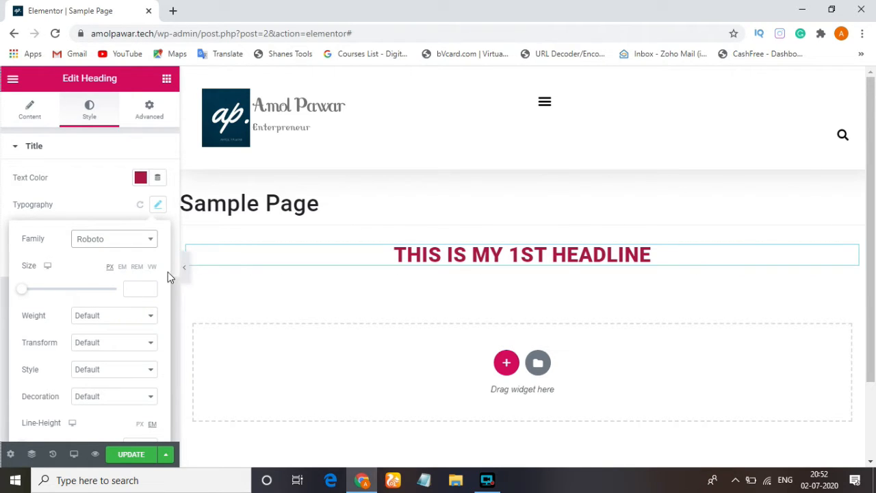
{"action": "left_click", "coordinate": [135, 317]}
{"action": "left_click_drag", "start_coordinate": [20, 291], "coordinate": [39, 296]}
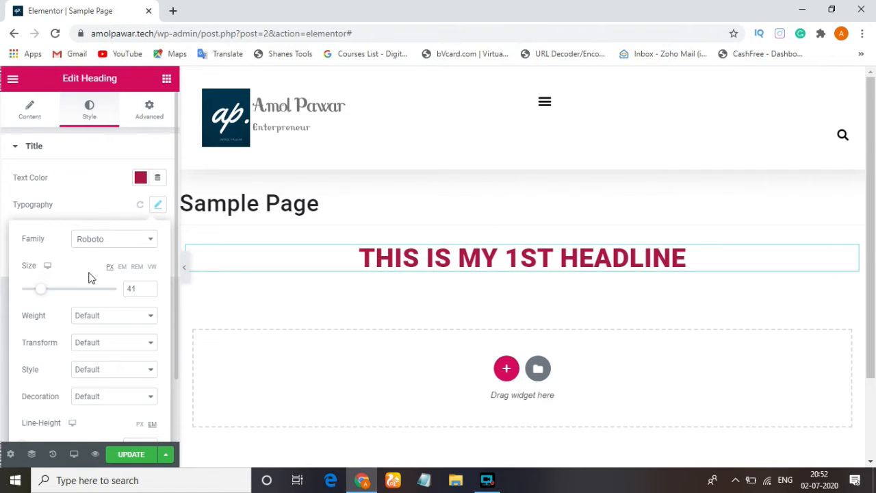
Step: Try the Italic font style on the heading and set the style to Normal, closing the typography settings
{"action": "left_click", "coordinate": [102, 368]}
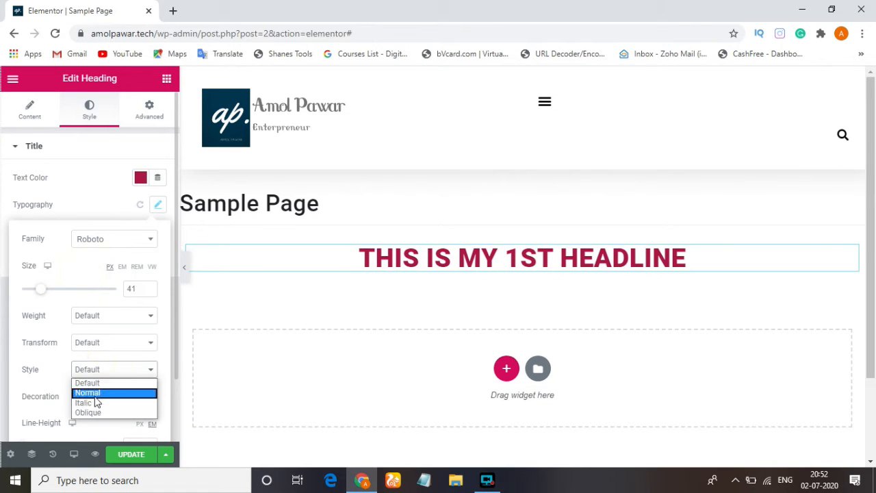
{"action": "left_click", "coordinate": [96, 403]}
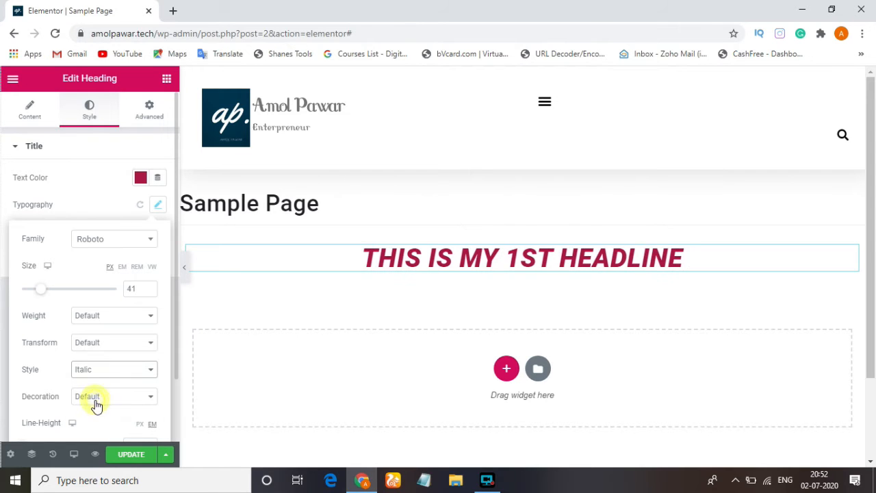
{"action": "left_click", "coordinate": [144, 372]}
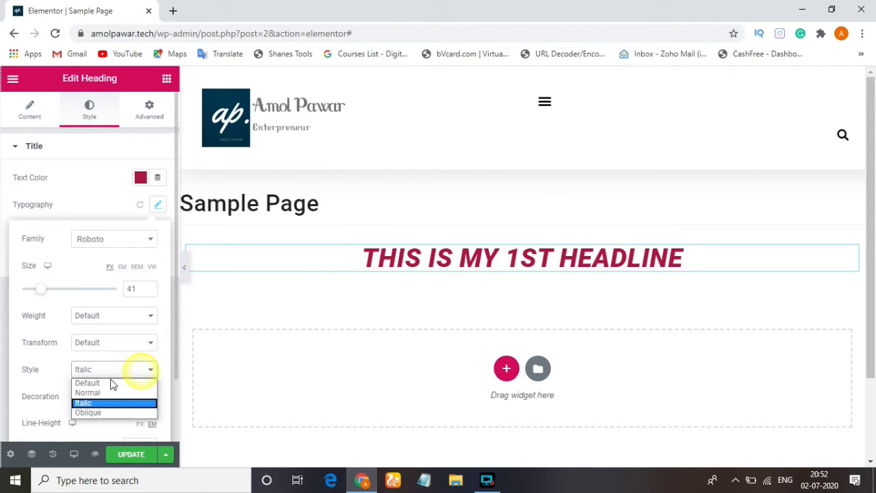
{"action": "left_click", "coordinate": [108, 394]}
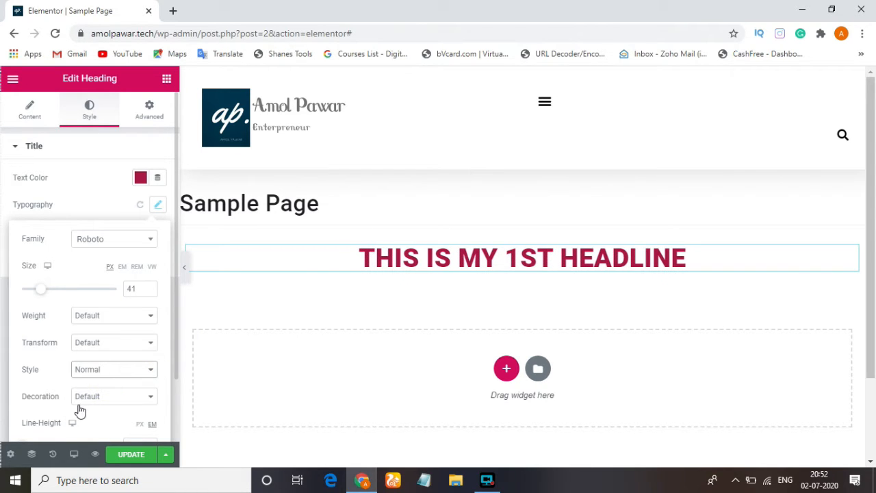
{"action": "scroll", "coordinate": [58, 433], "scroll_direction": "down", "scroll_amount": 2}
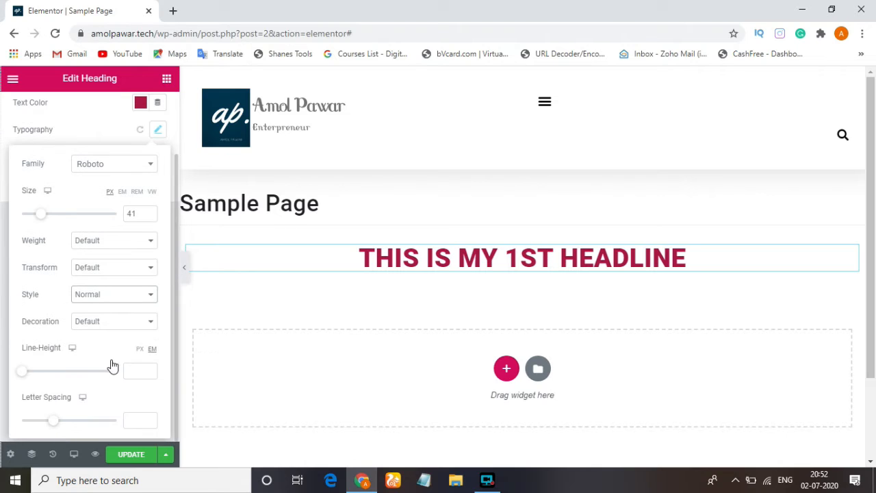
{"action": "scroll", "coordinate": [113, 270], "scroll_direction": "up", "scroll_amount": 2}
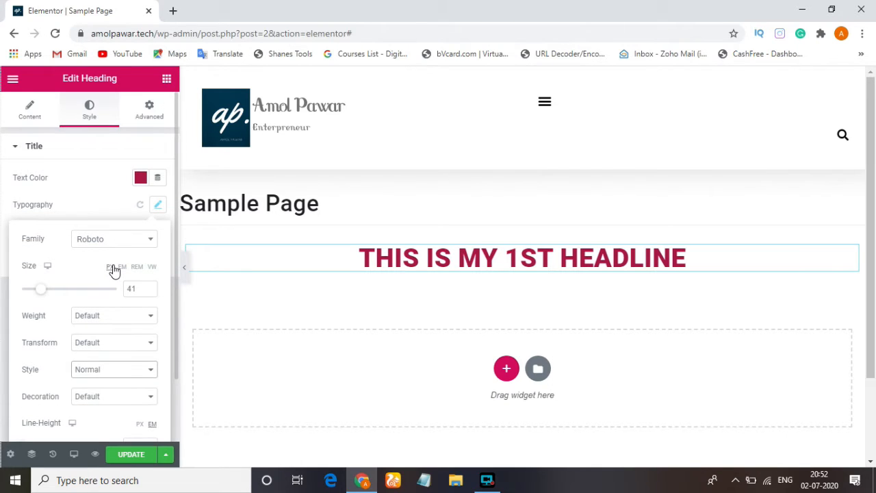
{"action": "left_click", "coordinate": [104, 197]}
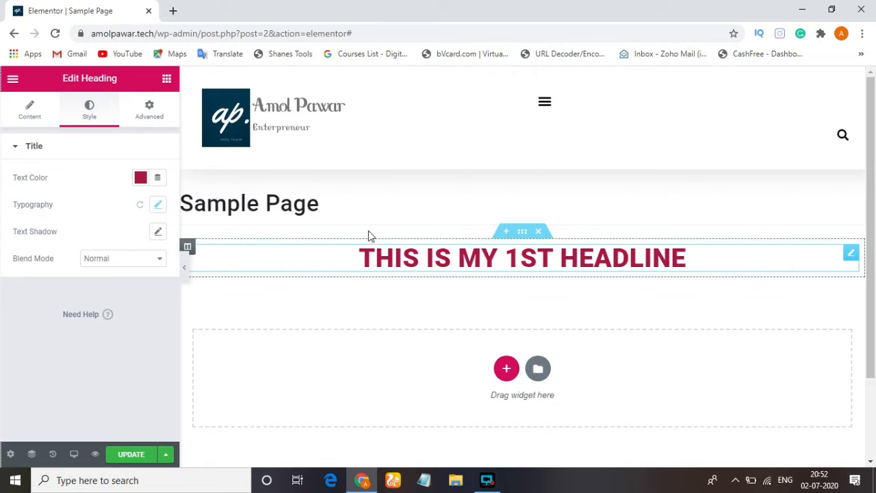
Step: Unlink the margin values of the section containing the heading and set its top margin to -21 px
{"action": "left_click", "coordinate": [521, 231]}
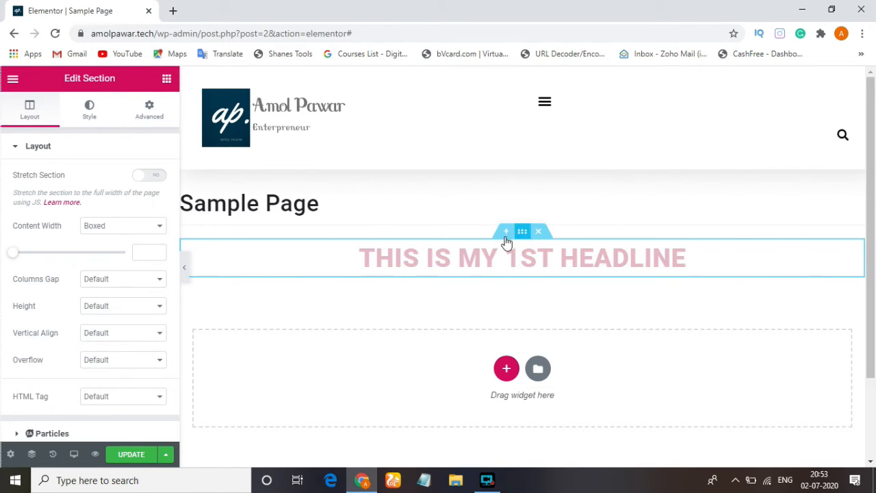
{"action": "left_click", "coordinate": [150, 109]}
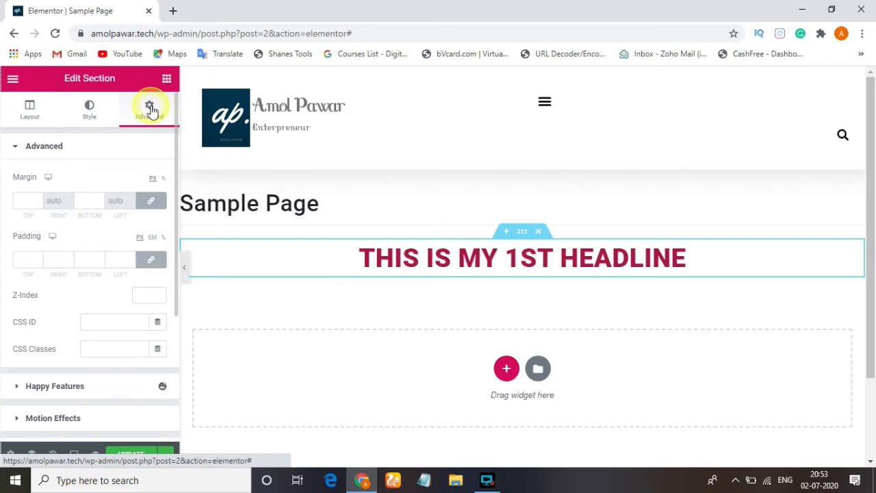
{"action": "left_click", "coordinate": [148, 202]}
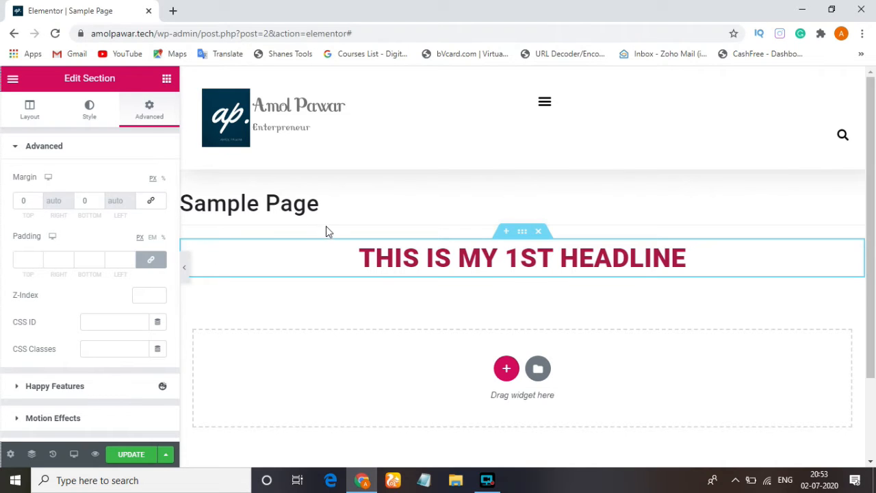
{"action": "left_click", "coordinate": [37, 203]}
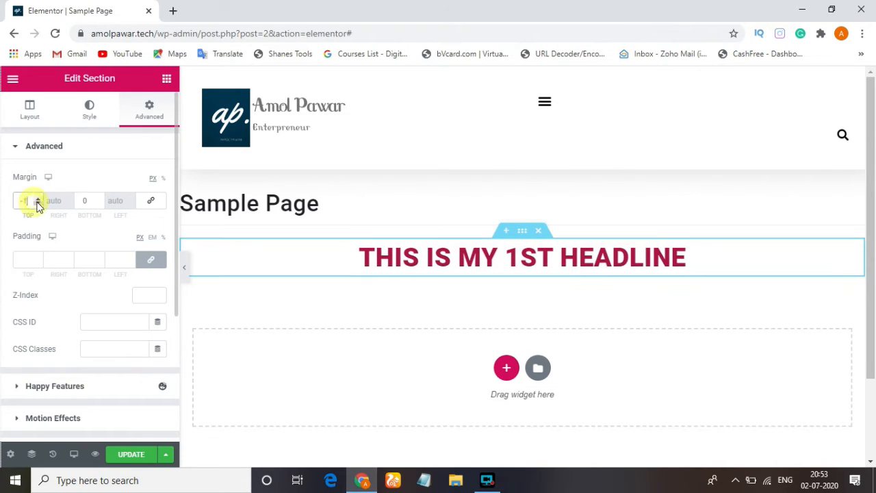
{"action": "left_click", "coordinate": [37, 203]}
{"action": "left_click", "coordinate": [37, 203]}
{"action": "left_click", "coordinate": [37, 204]}
{"action": "left_click", "coordinate": [37, 203]}
{"action": "left_click", "coordinate": [37, 204]}
{"action": "left_click", "coordinate": [37, 204]}
{"action": "left_click", "coordinate": [37, 203]}
{"action": "left_click", "coordinate": [37, 203]}
{"action": "left_click", "coordinate": [37, 203]}
{"action": "left_click", "coordinate": [37, 204]}
{"action": "left_click", "coordinate": [37, 204]}
{"action": "left_click", "coordinate": [37, 203]}
{"action": "left_click", "coordinate": [37, 203]}
{"action": "left_click", "coordinate": [37, 203]}
{"action": "left_click", "coordinate": [37, 203]}
{"action": "left_click", "coordinate": [37, 203]}
{"action": "left_click", "coordinate": [36, 203]}
{"action": "left_click", "coordinate": [37, 204]}
{"action": "left_click", "coordinate": [37, 203]}
{"action": "left_click", "coordinate": [358, 277]}
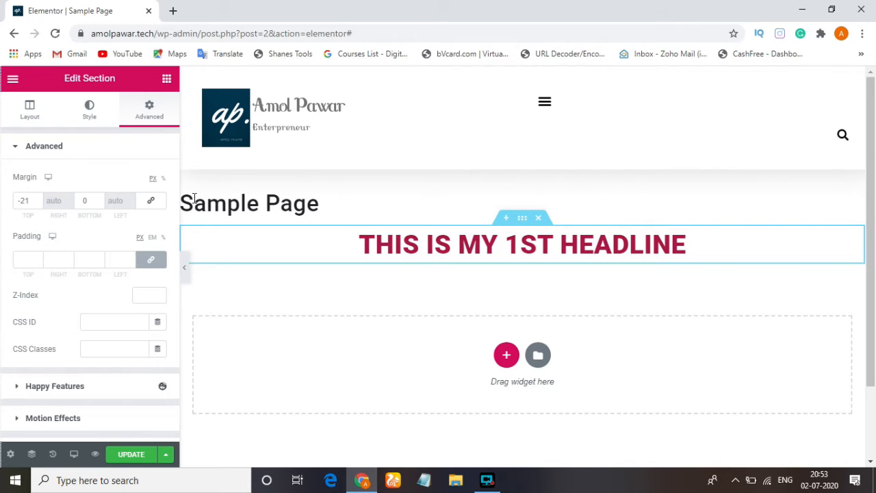
Step: Reopen the heading section's spacing settings and set its top margin to -22 px
{"action": "left_click_drag", "start_coordinate": [182, 203], "coordinate": [334, 209]}
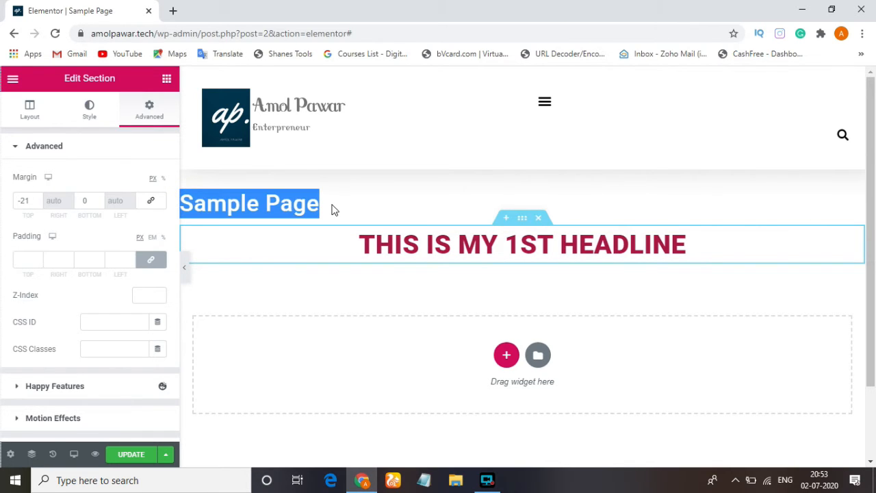
{"action": "left_click", "coordinate": [333, 210]}
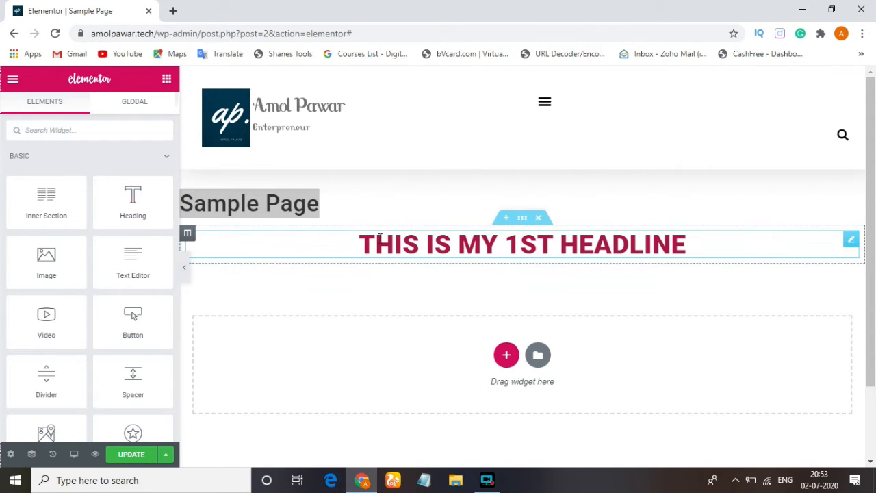
{"action": "left_click", "coordinate": [520, 216]}
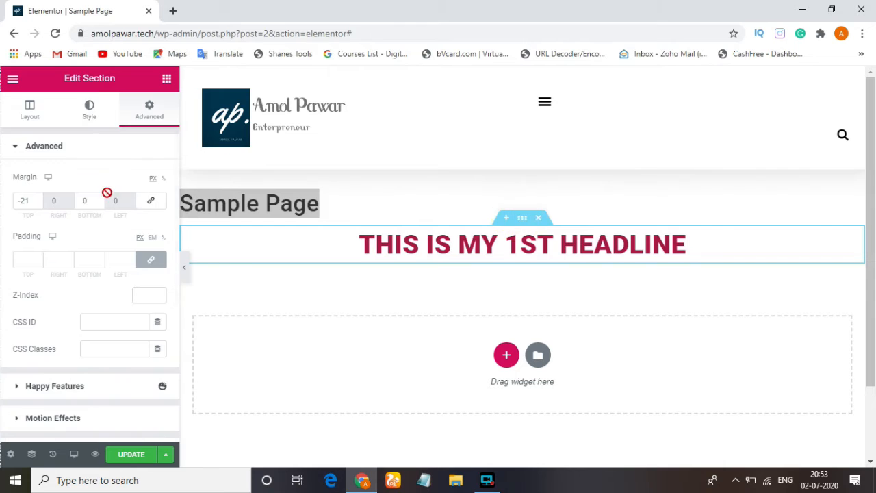
{"action": "left_click", "coordinate": [38, 203]}
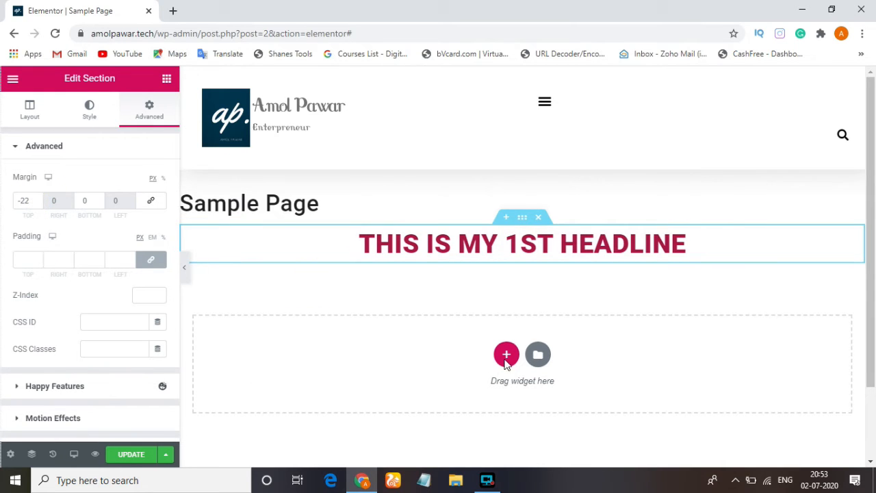
{"action": "left_click", "coordinate": [501, 310]}
{"action": "left_click", "coordinate": [432, 287]}
Step: Try a bottom margin of 3 px on the heading section and return it to 0
{"action": "left_click", "coordinate": [99, 198]}
{"action": "left_click", "coordinate": [99, 198]}
{"action": "left_click", "coordinate": [99, 199]}
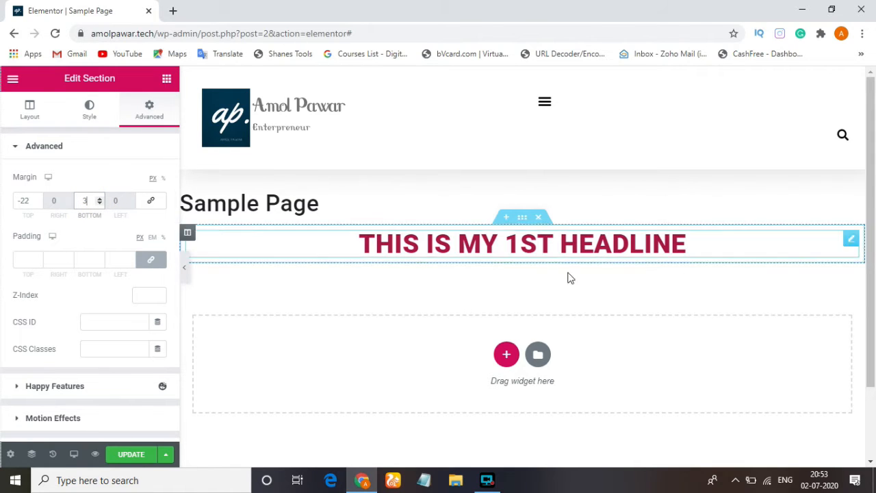
{"action": "left_click", "coordinate": [99, 204]}
{"action": "left_click", "coordinate": [99, 204]}
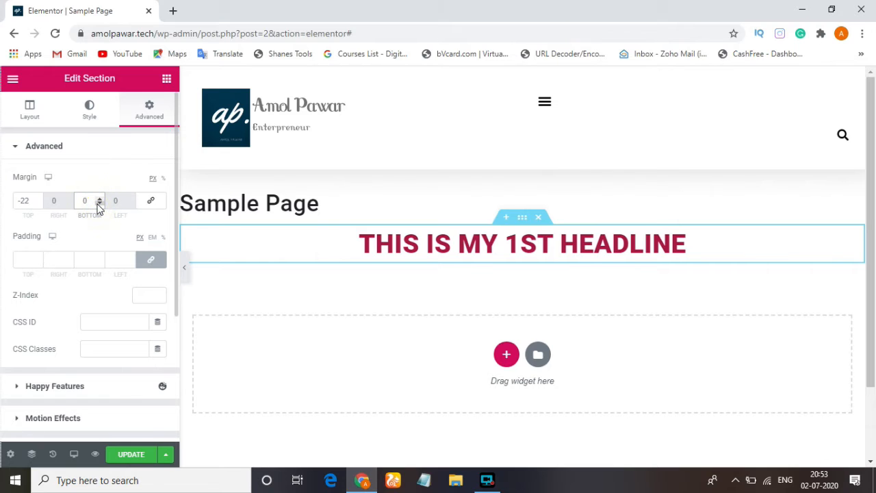
Step: Add a Text Editor widget in a new section directly below the heading
{"action": "left_click", "coordinate": [89, 108]}
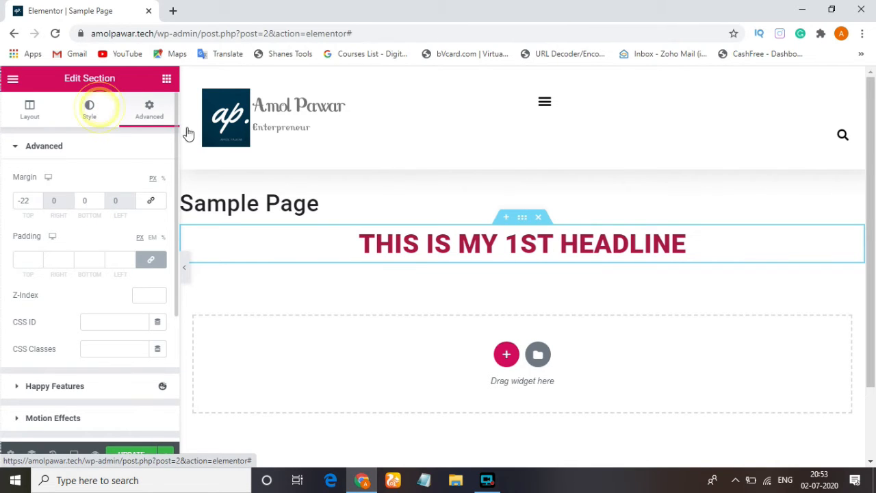
{"action": "left_click", "coordinate": [512, 291]}
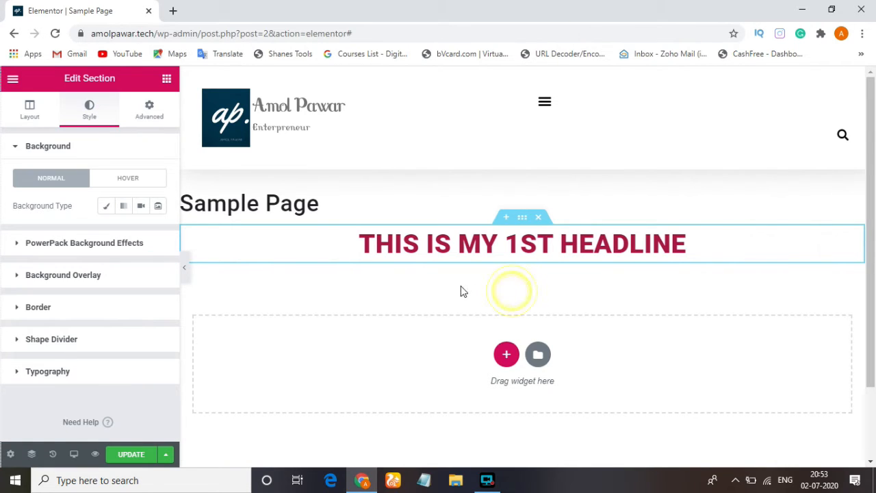
{"action": "left_click", "coordinate": [507, 354]}
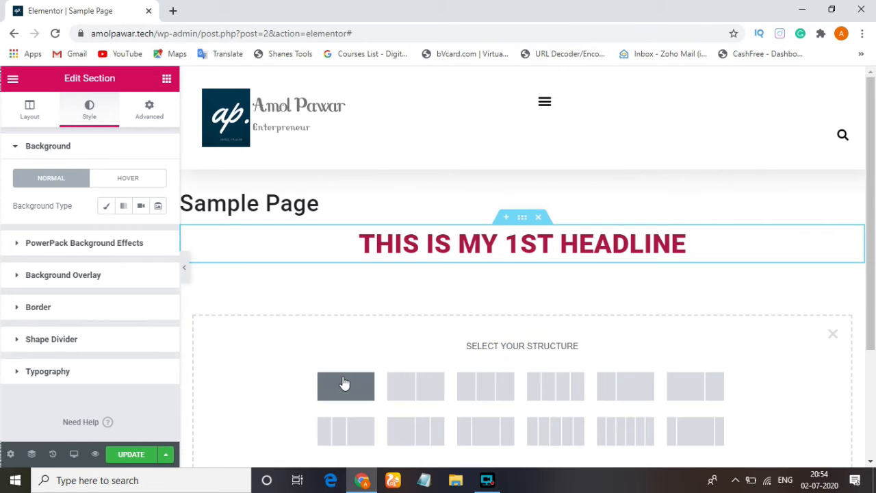
{"action": "left_click", "coordinate": [166, 79]}
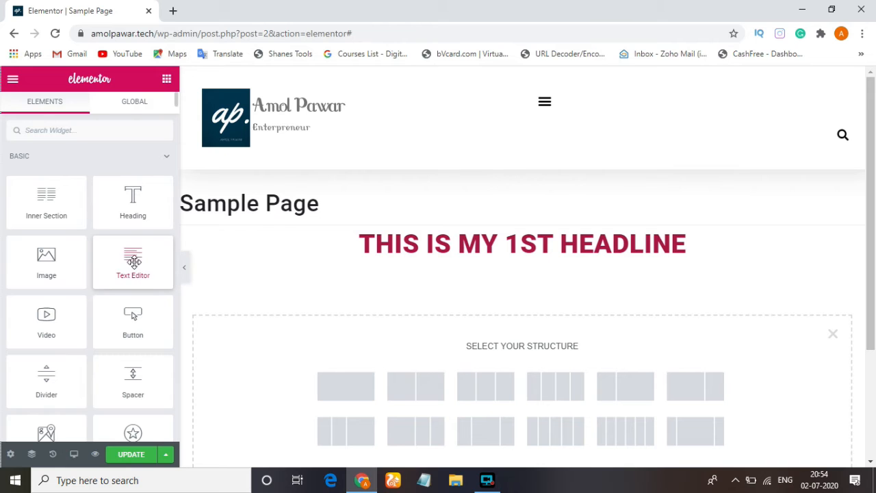
{"action": "left_click_drag", "start_coordinate": [133, 260], "coordinate": [497, 377]}
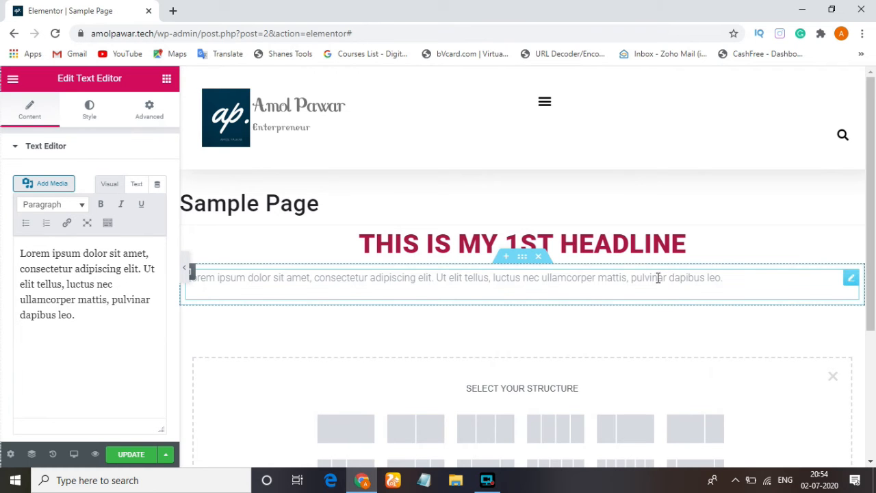
{"action": "left_click", "coordinate": [522, 279]}
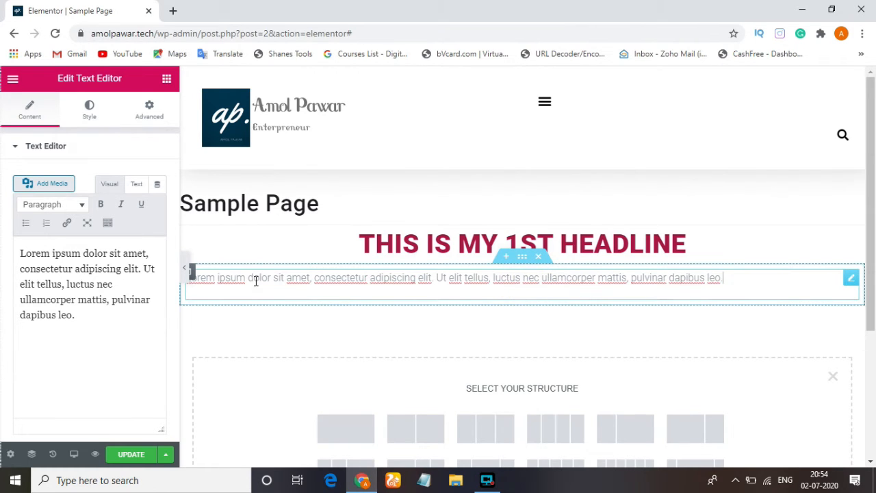
Step: Open the Blogger about page, blogger.com/about, in a new browser tab
{"action": "left_click", "coordinate": [173, 10]}
{"action": "type", "text": "g"}
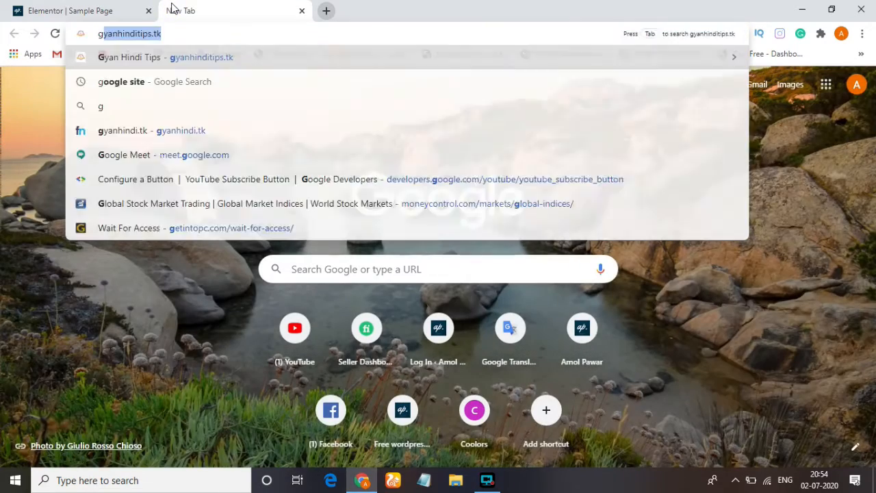
{"action": "type", "text": "oogl"}
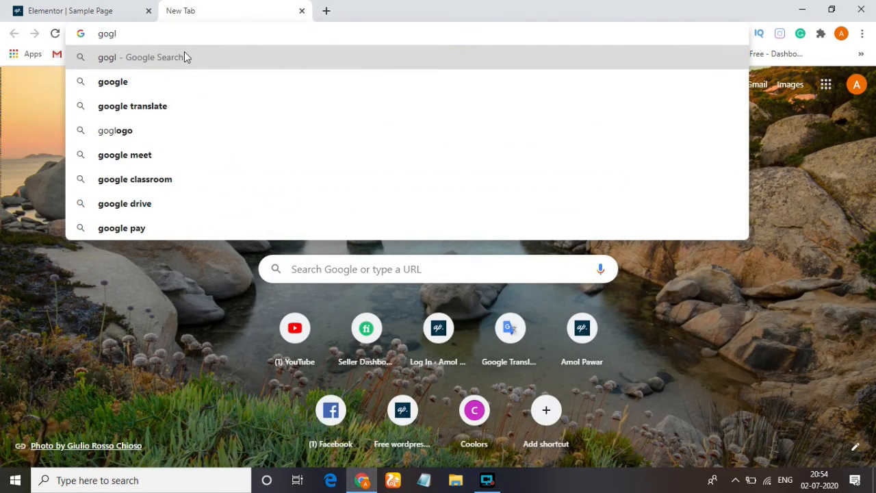
{"action": "key", "text": "Return"}
Step: Copy the paragraph beginning "Create a beautiful blog that fits your style" under "Choose the perfect design"
{"action": "scroll", "coordinate": [514, 179], "scroll_direction": "down", "scroll_amount": 5}
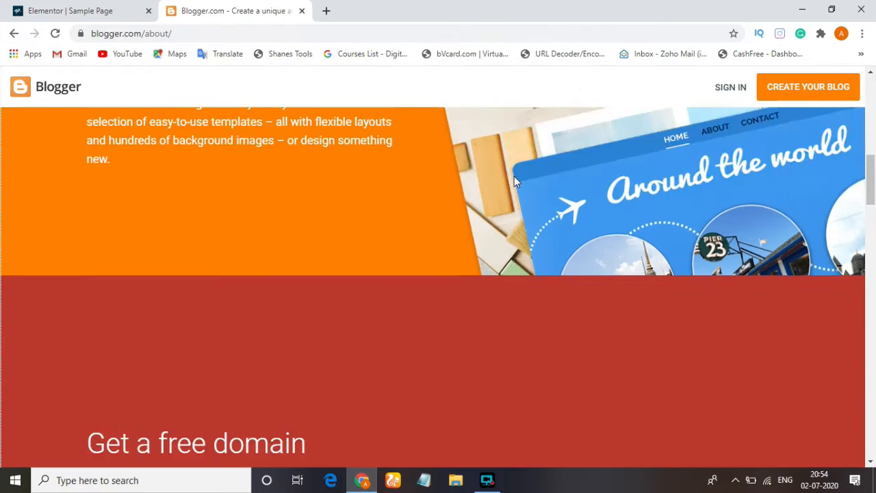
{"action": "scroll", "coordinate": [512, 179], "scroll_direction": "up", "scroll_amount": 2}
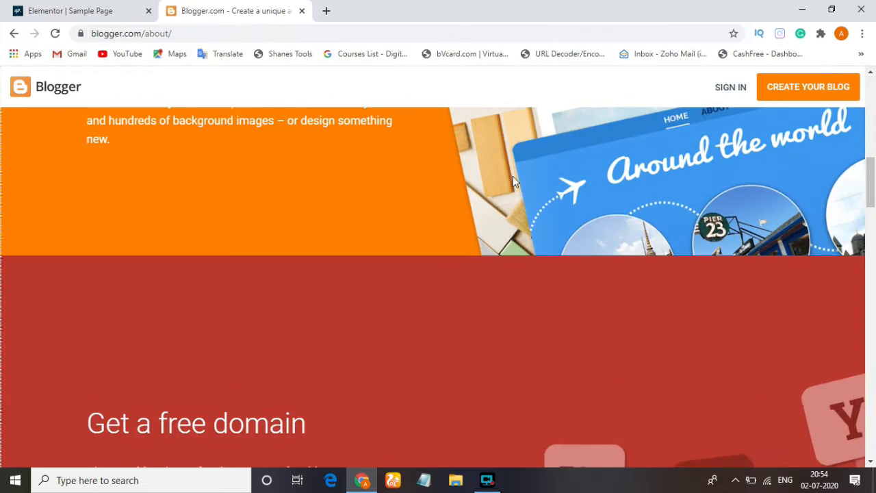
{"action": "scroll", "coordinate": [502, 187], "scroll_direction": "up", "scroll_amount": 2}
{"action": "mouse_move", "coordinate": [82, 207]}
{"action": "left_mouse_down"}
{"action": "mouse_move", "coordinate": [132, 295]}
{"action": "mouse_move", "coordinate": [70, 203]}
{"action": "mouse_move", "coordinate": [96, 216]}
{"action": "mouse_move", "coordinate": [85, 214]}
{"action": "left_mouse_up"}
{"action": "triple_click", "coordinate": [85, 214]}
{"action": "right_click", "coordinate": [156, 223]}
{"action": "left_click", "coordinate": [182, 237]}
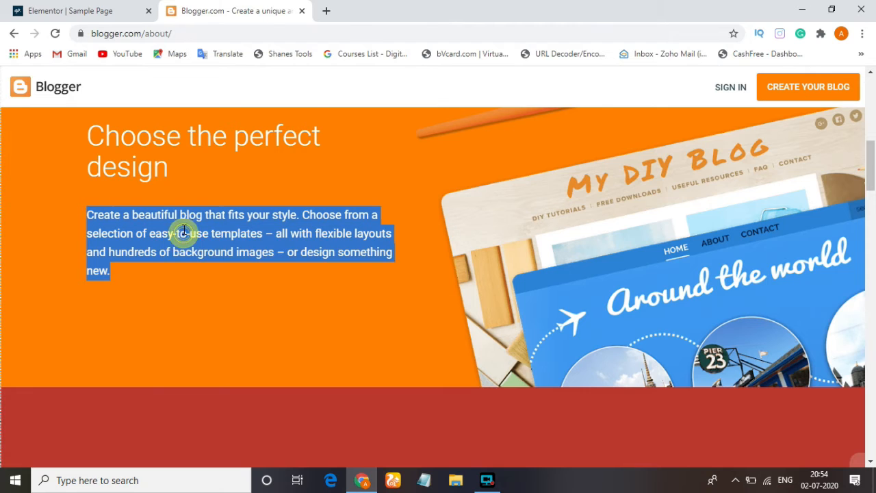
Step: Switch back to the Elementor page and replace the Text Editor's placeholder text with the copied Blogger paragraph, removing the extra blank line
{"action": "left_click", "coordinate": [75, 11]}
{"action": "left_click", "coordinate": [300, 277]}
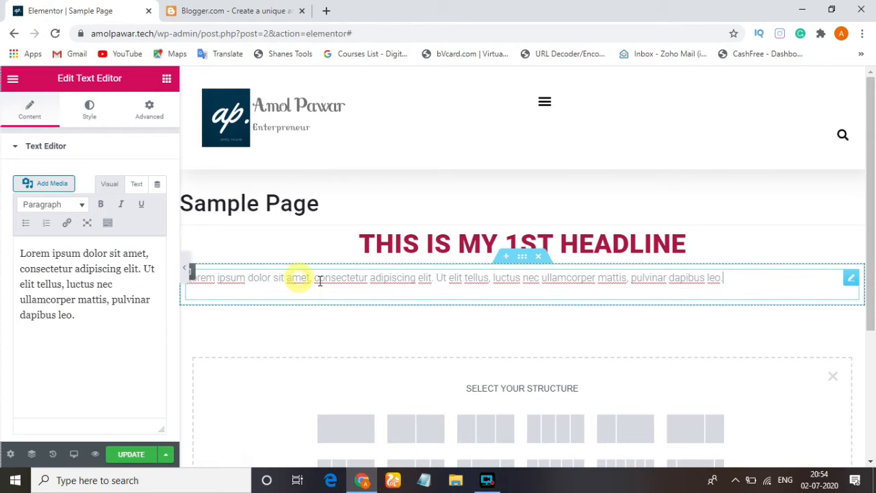
{"action": "left_click", "coordinate": [359, 301]}
{"action": "left_click_drag", "start_coordinate": [92, 333], "coordinate": [2, 251]}
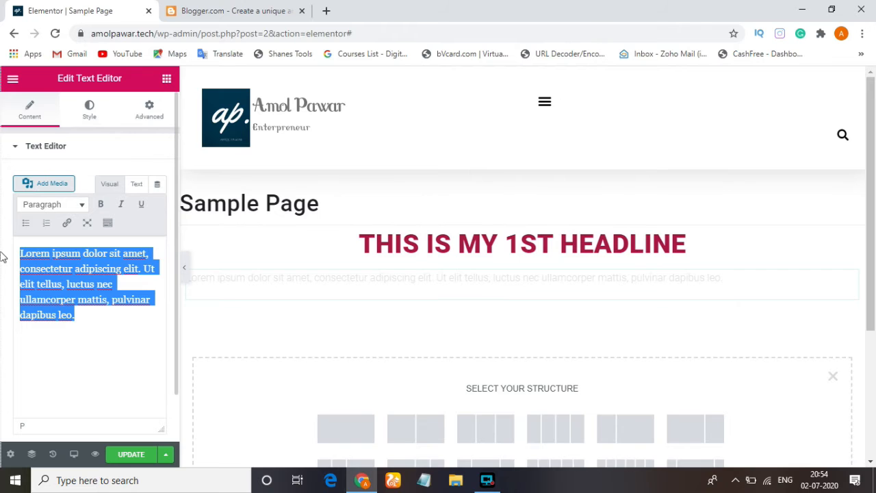
{"action": "key", "text": "ctrl+v"}
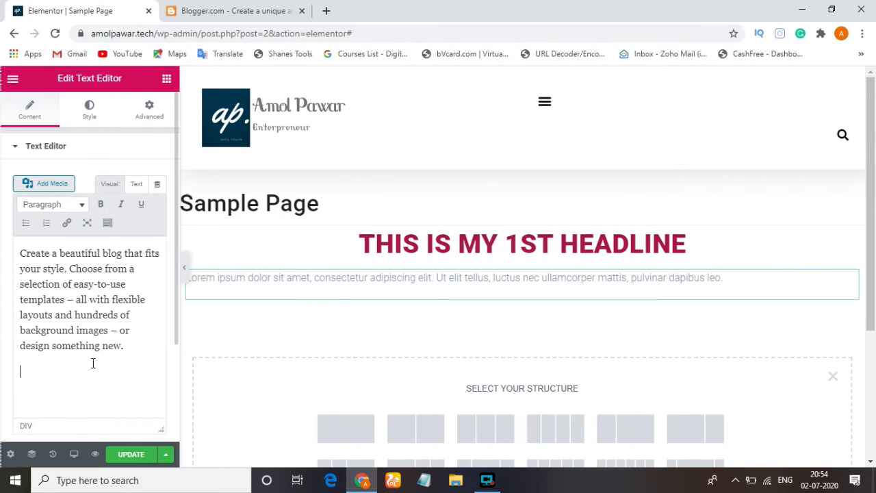
{"action": "key", "text": "BackSpace"}
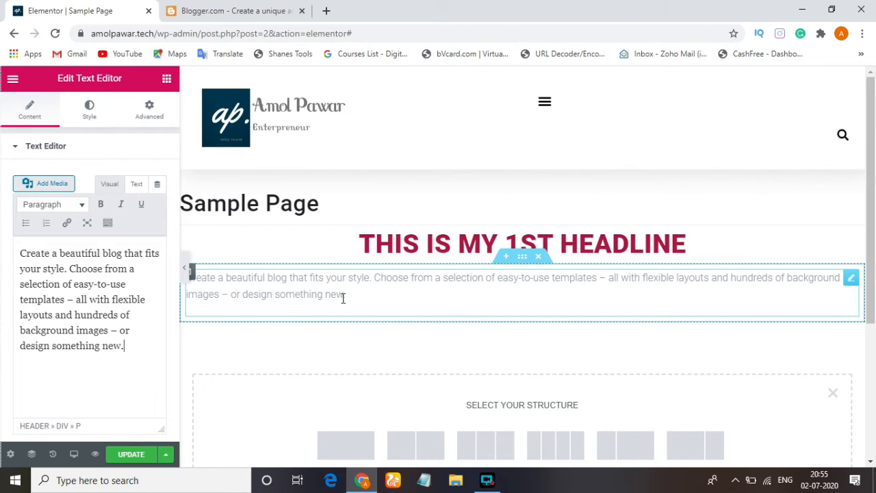
Step: Try the Center, Right and Justified alignments on the paragraph and set its alignment to Left
{"action": "left_click", "coordinate": [368, 289]}
{"action": "left_click", "coordinate": [90, 145]}
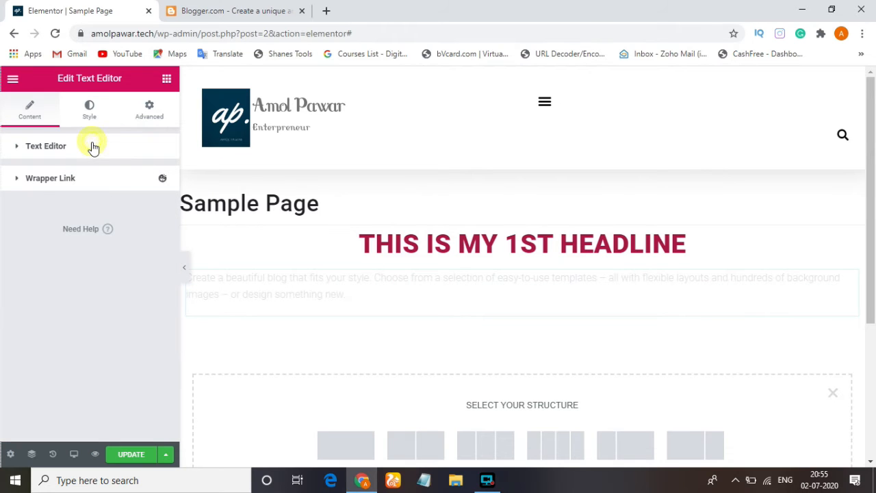
{"action": "left_click", "coordinate": [89, 101]}
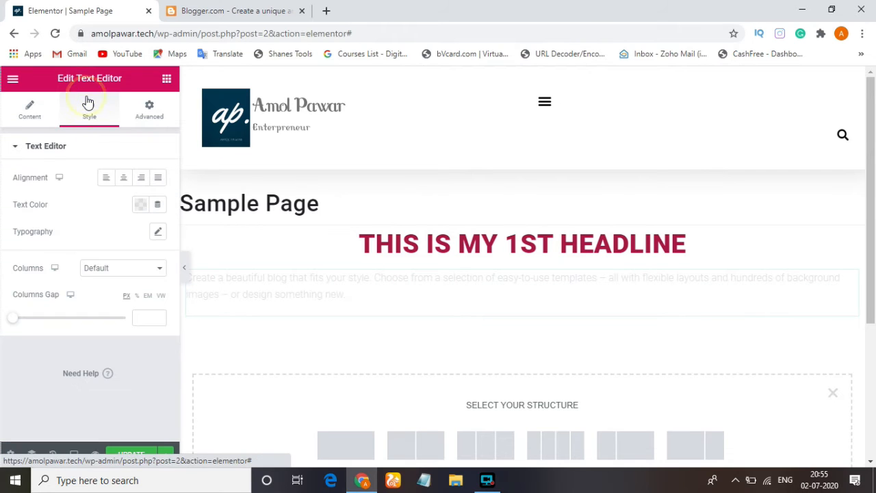
{"action": "left_click", "coordinate": [124, 179]}
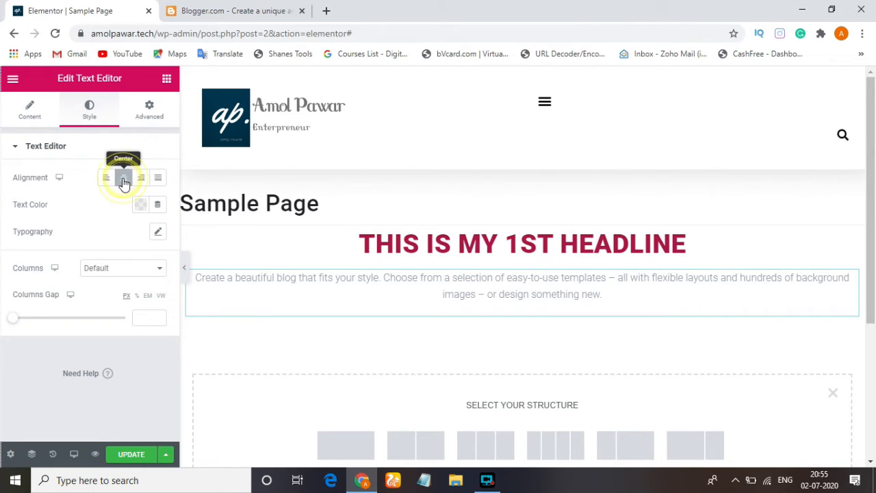
{"action": "left_click", "coordinate": [141, 180]}
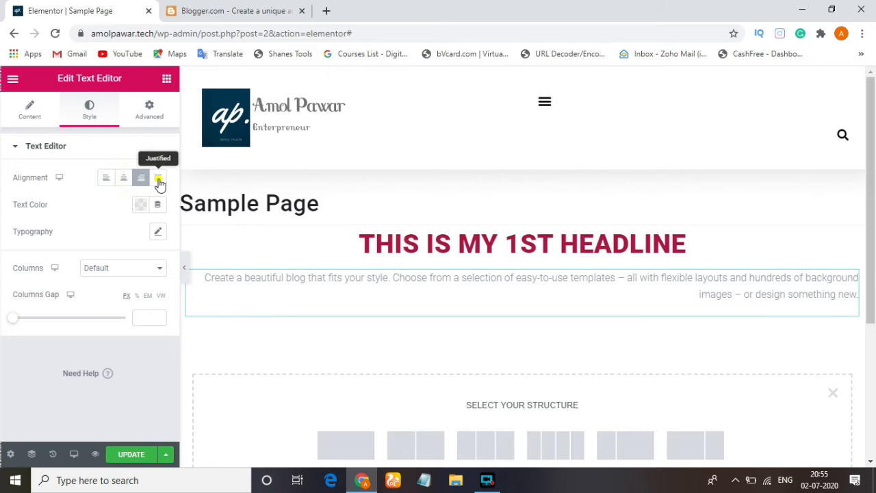
{"action": "left_click", "coordinate": [158, 179]}
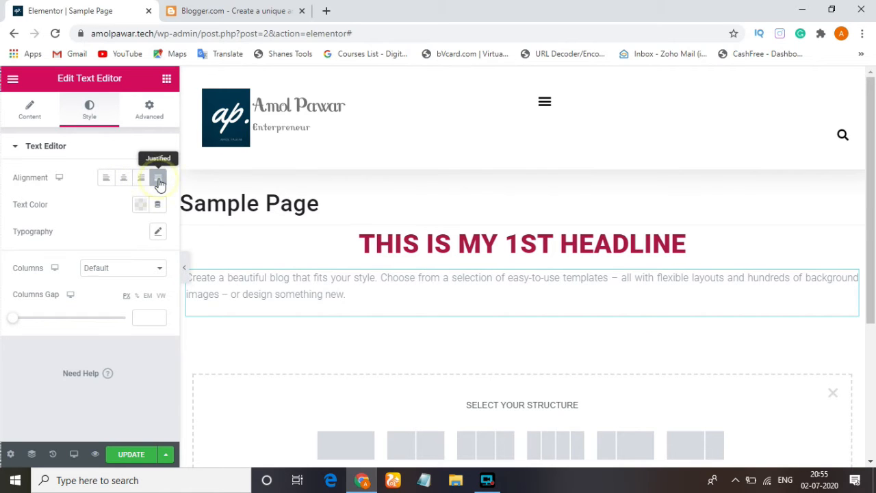
{"action": "left_click", "coordinate": [104, 178]}
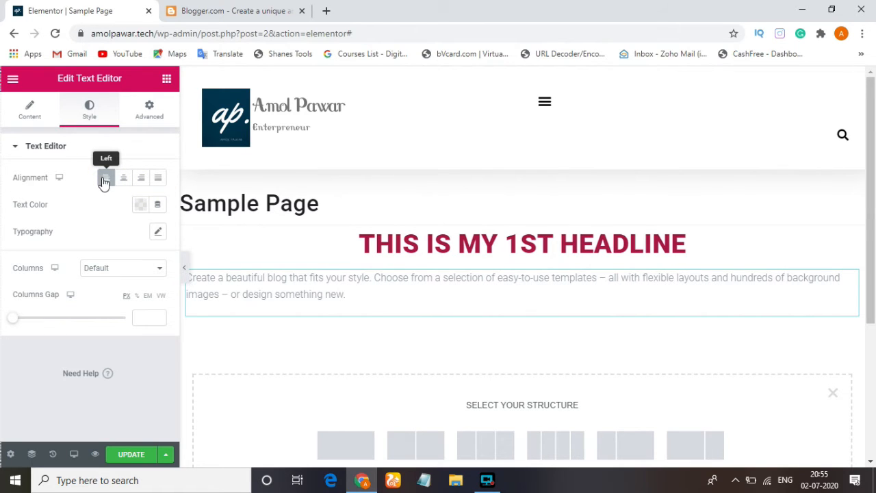
Step: Set the paragraph's text colour to black, #000000, and close the colour picker
{"action": "left_click", "coordinate": [141, 206]}
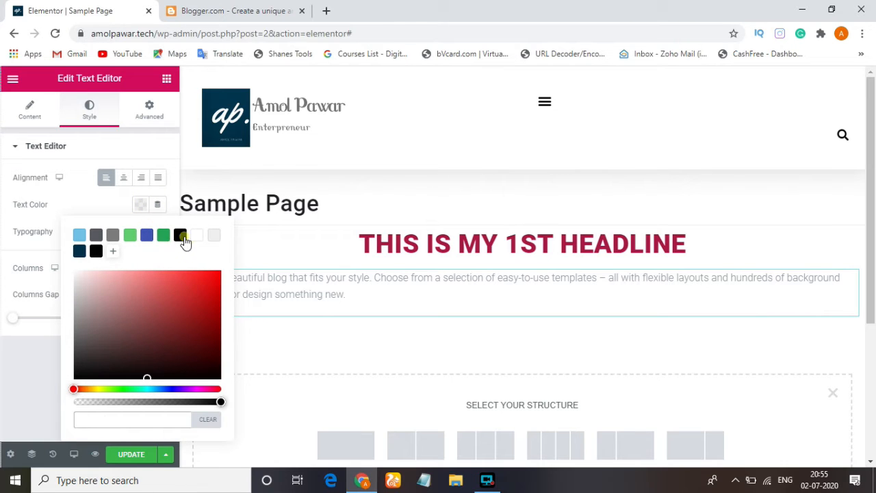
{"action": "left_click", "coordinate": [183, 239]}
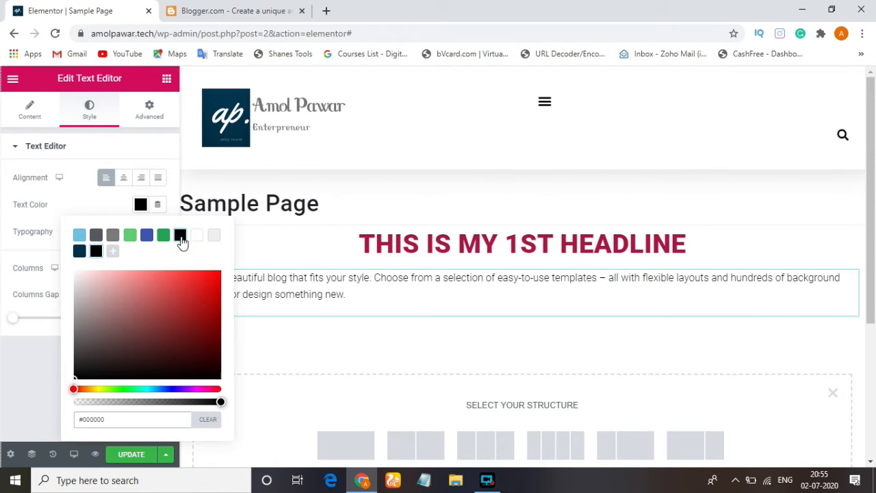
{"action": "left_click", "coordinate": [95, 206]}
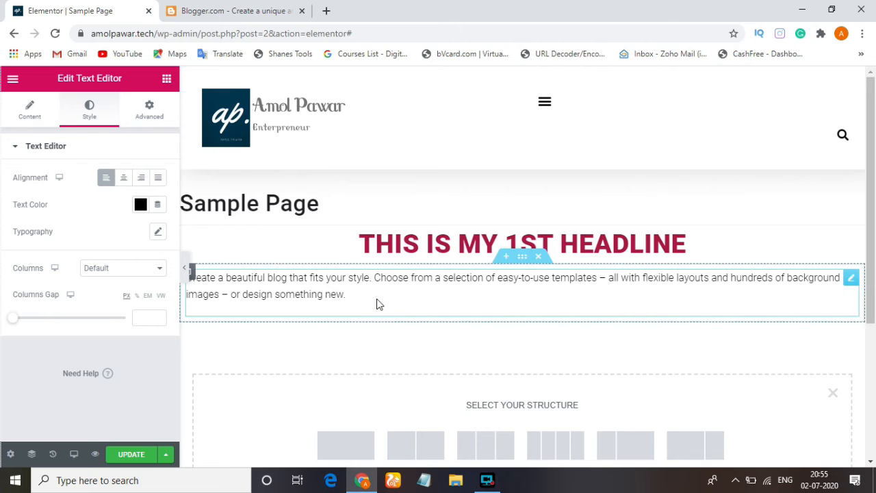
Step: Set the paragraph's typography size to 21 px
{"action": "left_click", "coordinate": [158, 231]}
{"action": "left_click", "coordinate": [105, 230]}
{"action": "left_click", "coordinate": [158, 234]}
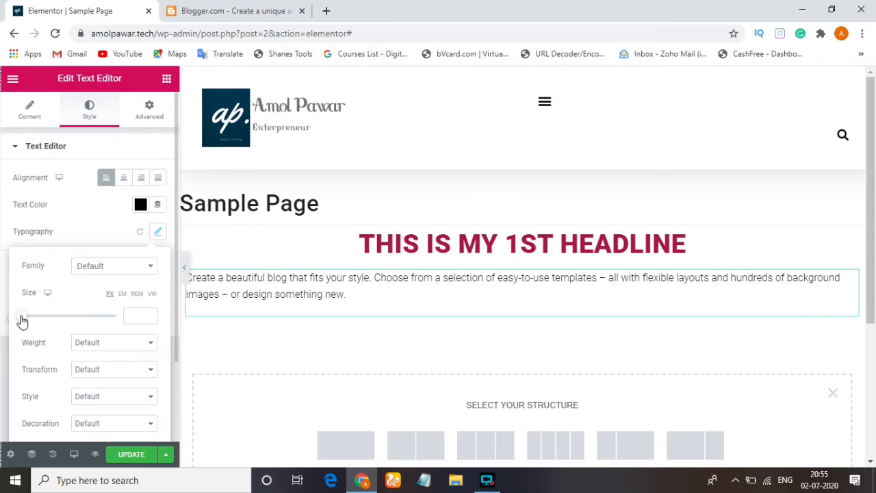
{"action": "left_click_drag", "start_coordinate": [22, 320], "coordinate": [32, 322]}
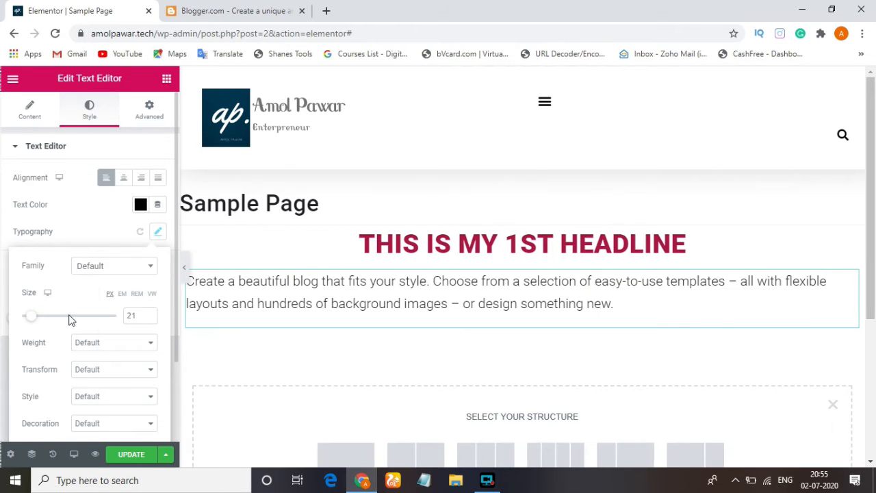
Step: Try the Oblique font style on the paragraph and set its style to Normal
{"action": "scroll", "coordinate": [130, 356], "scroll_direction": "down", "scroll_amount": 2}
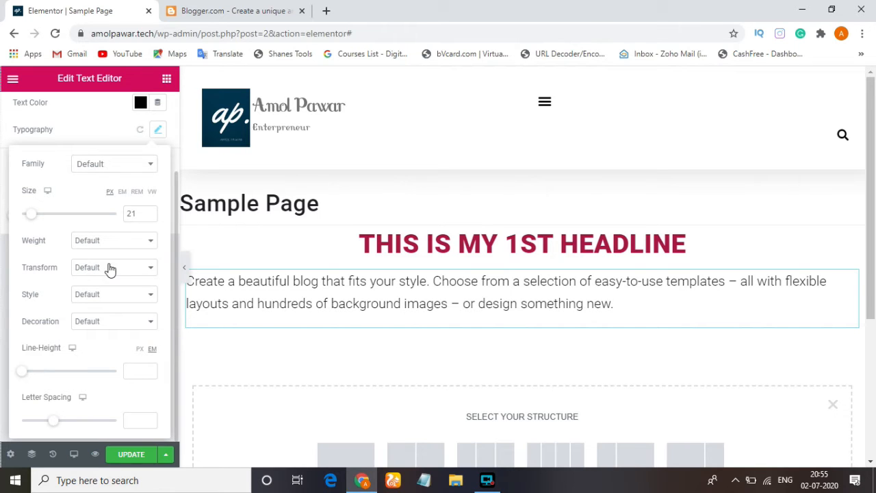
{"action": "left_click", "coordinate": [104, 294]}
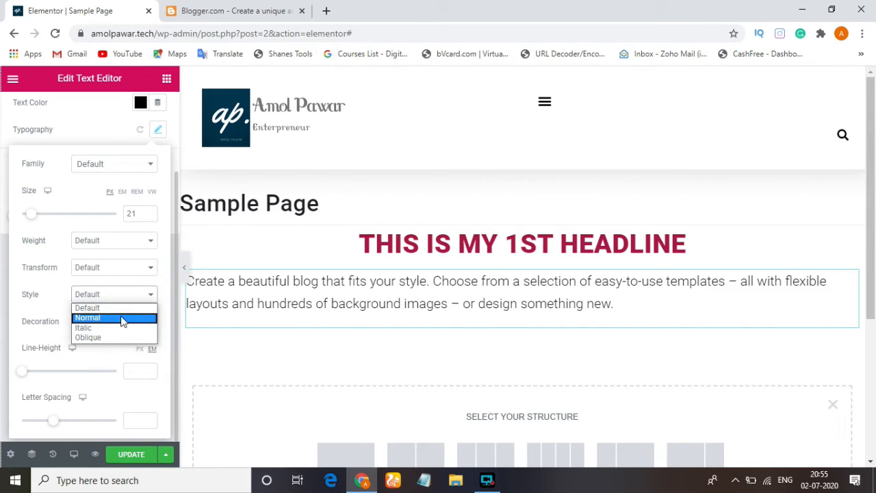
{"action": "left_click", "coordinate": [116, 337]}
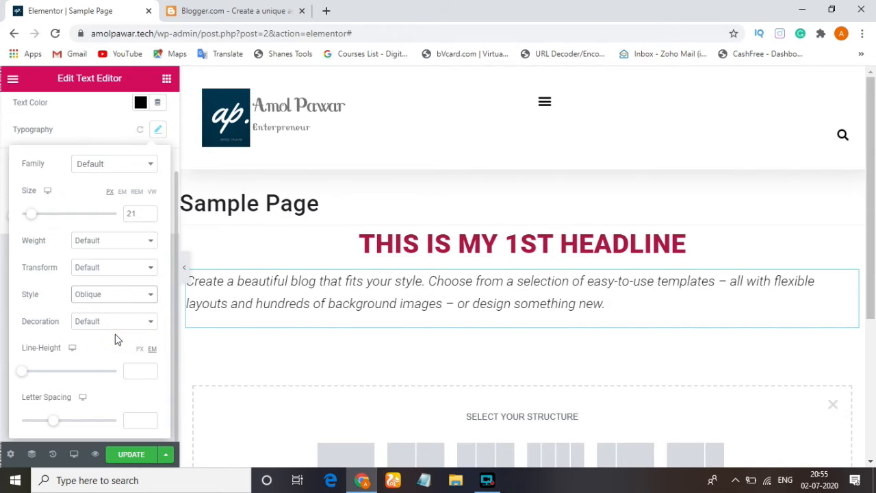
{"action": "left_click", "coordinate": [126, 294]}
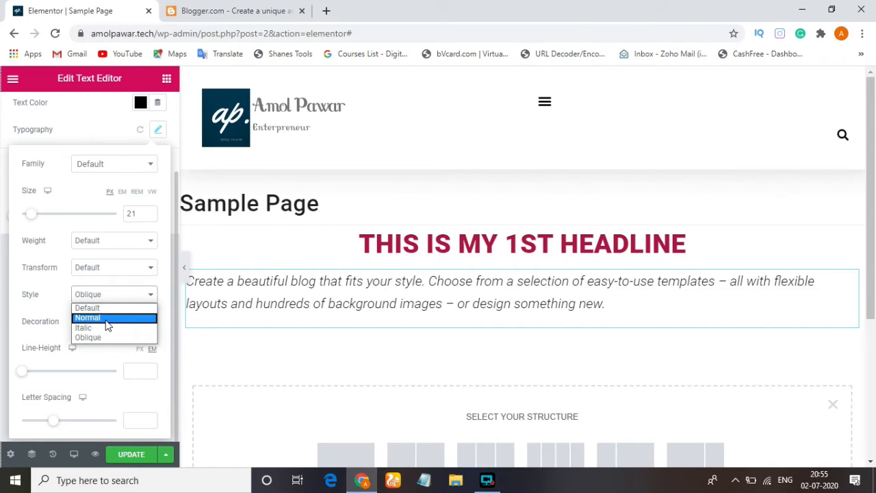
{"action": "left_click", "coordinate": [106, 319]}
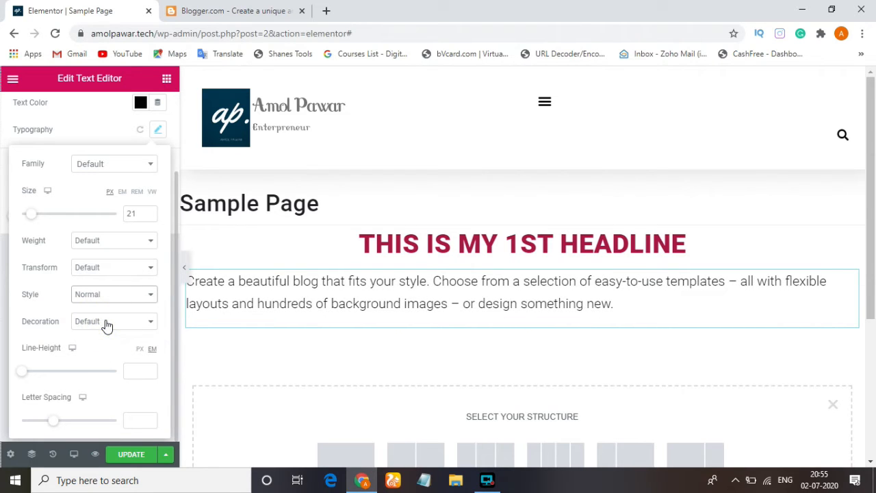
Step: Try the Bold and 800 weights on the paragraph, set its font weight to 400 and close the typography settings
{"action": "left_click", "coordinate": [130, 267]}
{"action": "left_click", "coordinate": [130, 239]}
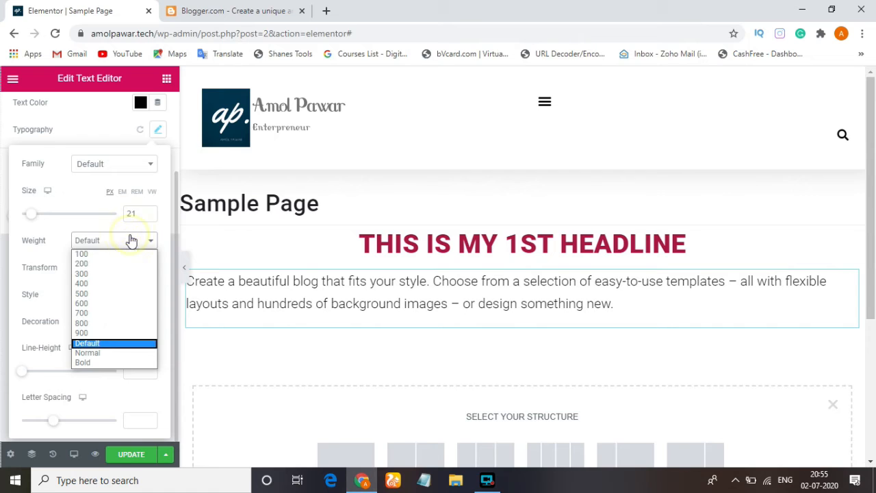
{"action": "left_click", "coordinate": [100, 363]}
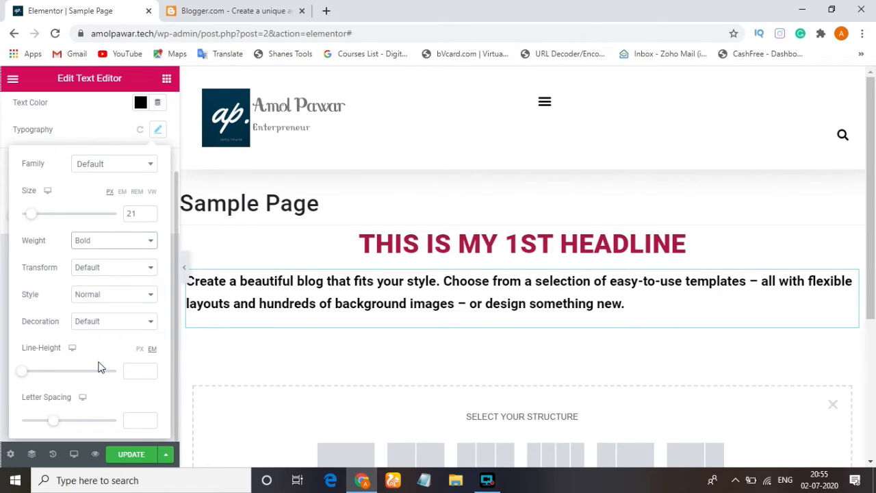
{"action": "left_click", "coordinate": [114, 240]}
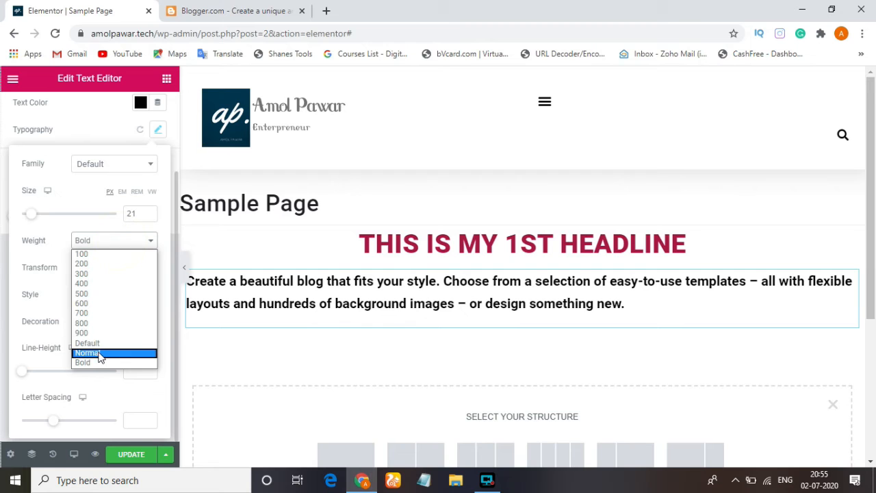
{"action": "left_click", "coordinate": [106, 324]}
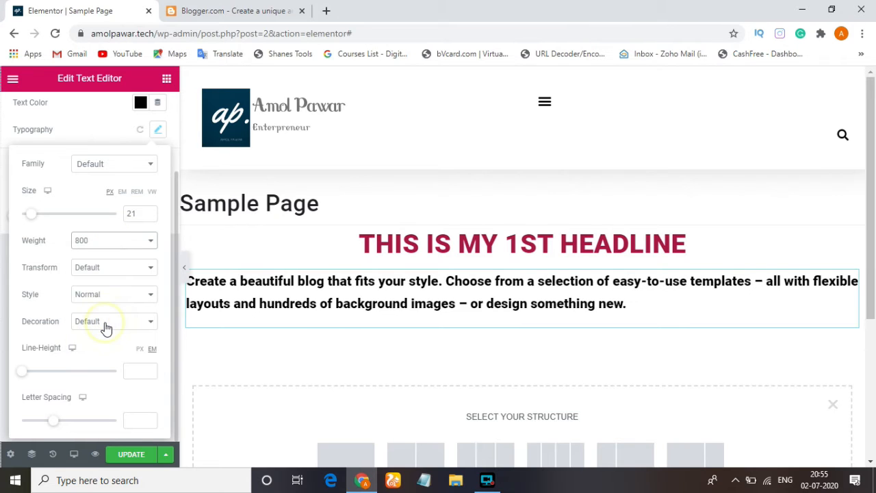
{"action": "left_click", "coordinate": [141, 240]}
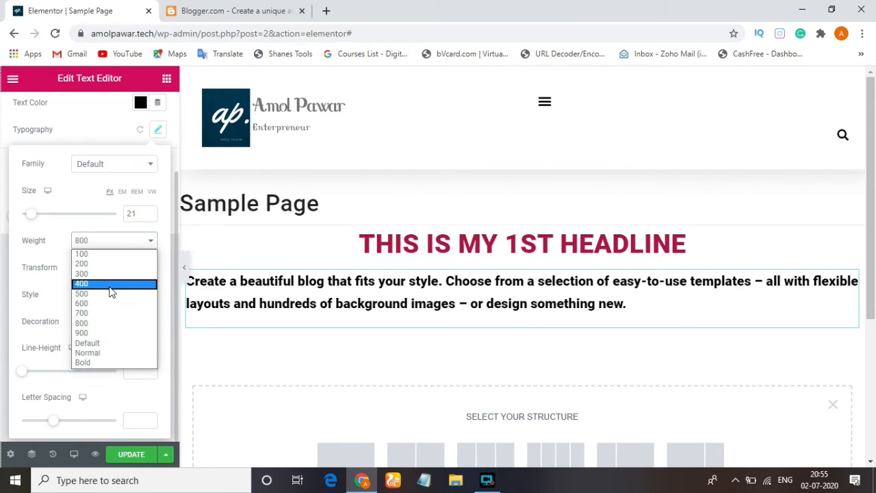
{"action": "left_click", "coordinate": [111, 289]}
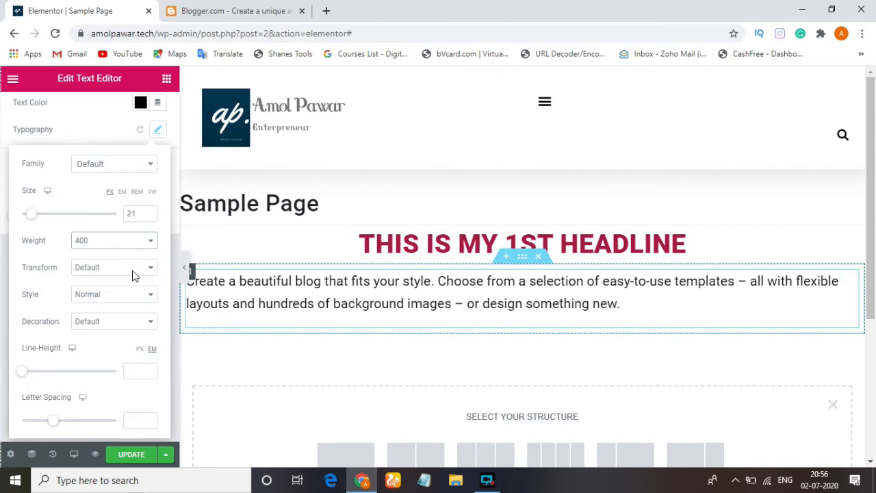
{"action": "left_click", "coordinate": [107, 141]}
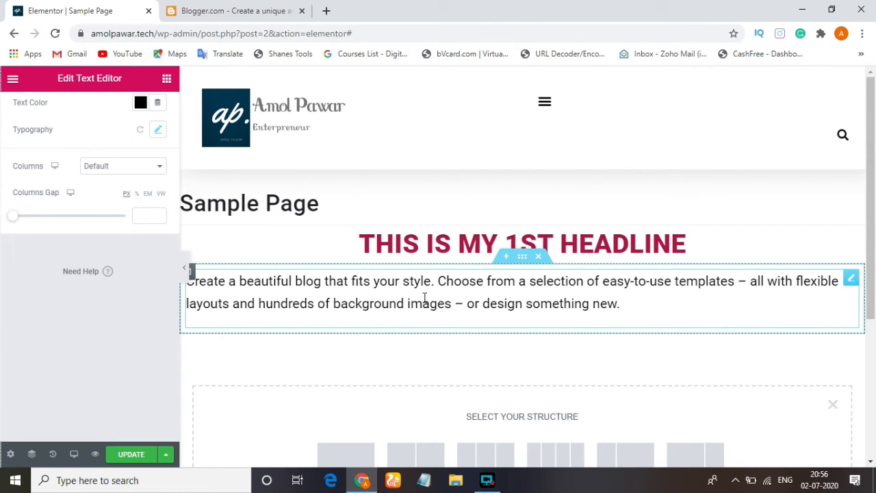
Step: Set the paragraph's columns gap to 0 px and check the available column counts, leaving Columns at Default
{"action": "scroll", "coordinate": [74, 223], "scroll_direction": "up", "scroll_amount": 2}
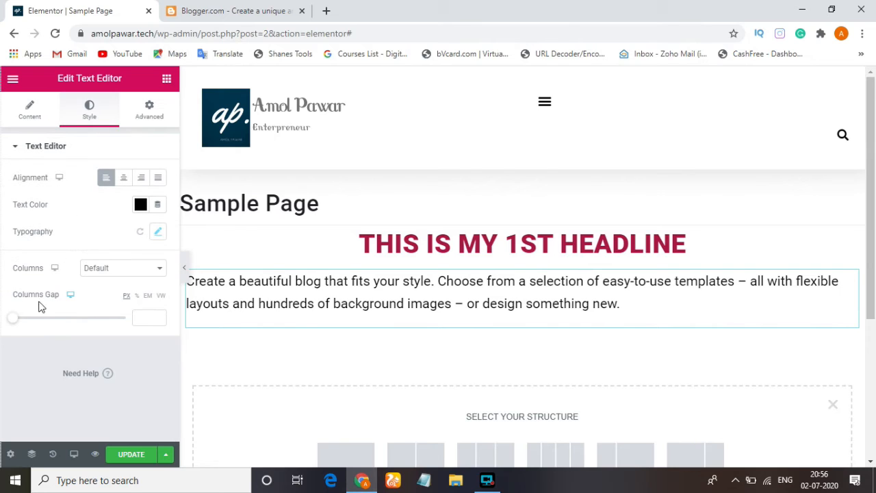
{"action": "mouse_move", "coordinate": [15, 321]}
{"action": "left_mouse_down"}
{"action": "mouse_move", "coordinate": [31, 319]}
{"action": "mouse_move", "coordinate": [6, 319]}
{"action": "left_mouse_up"}
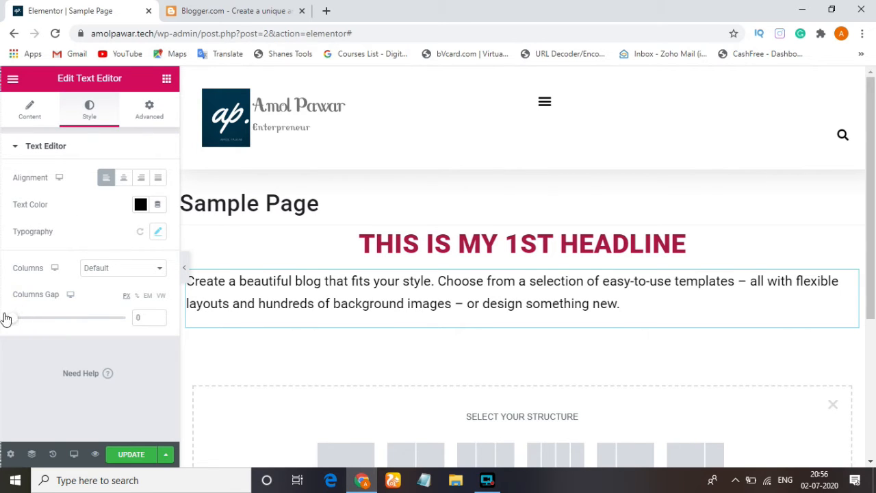
{"action": "left_click", "coordinate": [124, 269]}
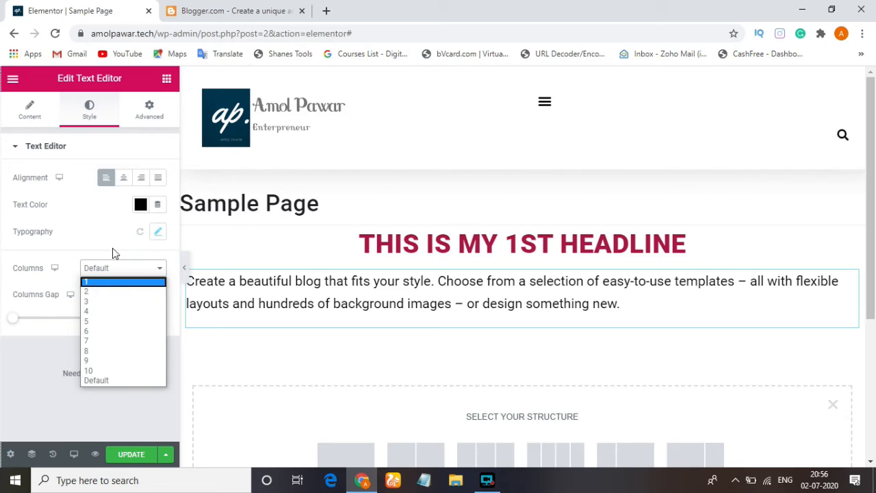
{"action": "left_click", "coordinate": [92, 230]}
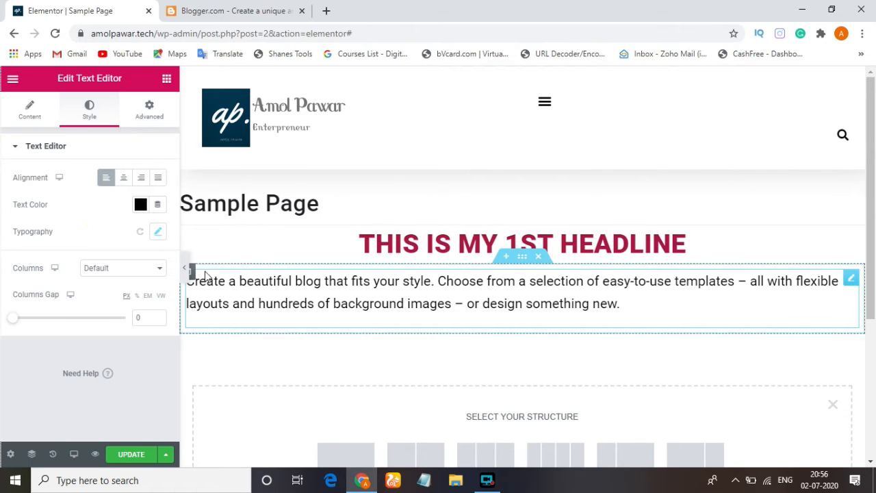
Step: Adjust the paragraph's line height in its typography settings, trying 1 em, and close the settings
{"action": "left_click", "coordinate": [160, 232]}
{"action": "scroll", "coordinate": [89, 261], "scroll_direction": "down", "scroll_amount": 1}
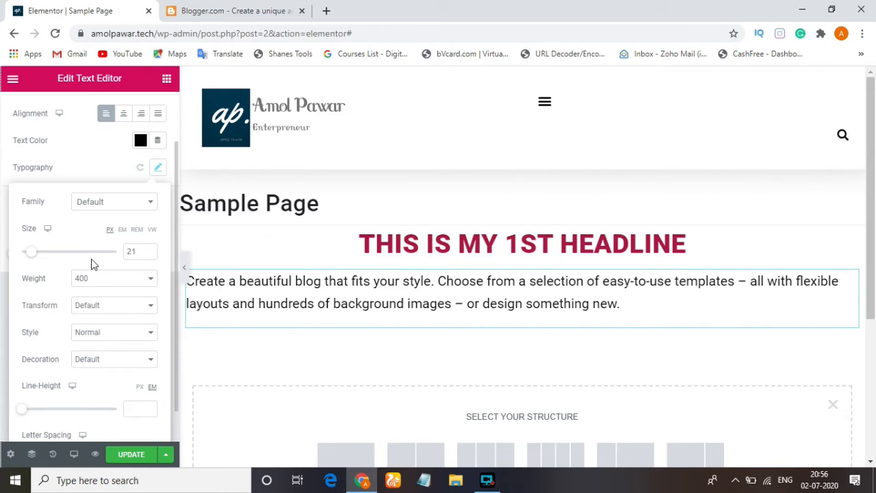
{"action": "scroll", "coordinate": [130, 340], "scroll_direction": "down", "scroll_amount": 1}
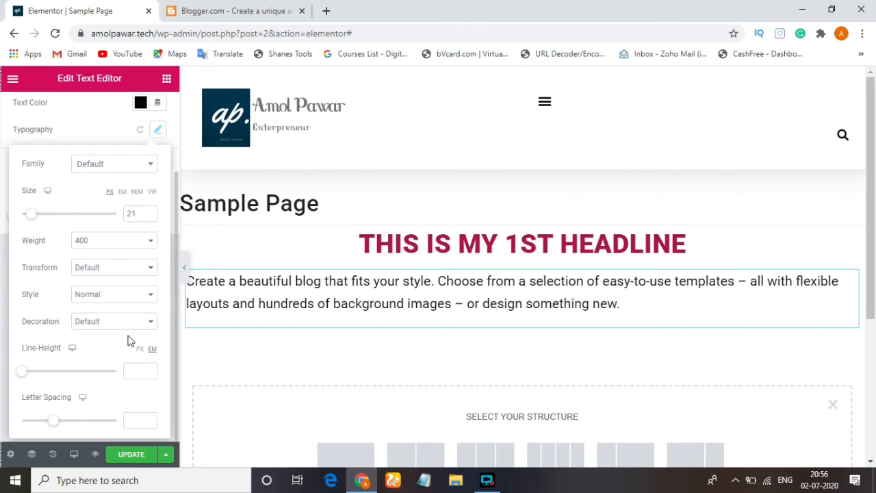
{"action": "scroll", "coordinate": [124, 341], "scroll_direction": "up", "scroll_amount": 1}
{"action": "scroll", "coordinate": [125, 340], "scroll_direction": "down", "scroll_amount": 1}
{"action": "mouse_move", "coordinate": [22, 373]}
{"action": "left_mouse_down"}
{"action": "mouse_move", "coordinate": [41, 381]}
{"action": "mouse_move", "coordinate": [32, 381]}
{"action": "left_mouse_up"}
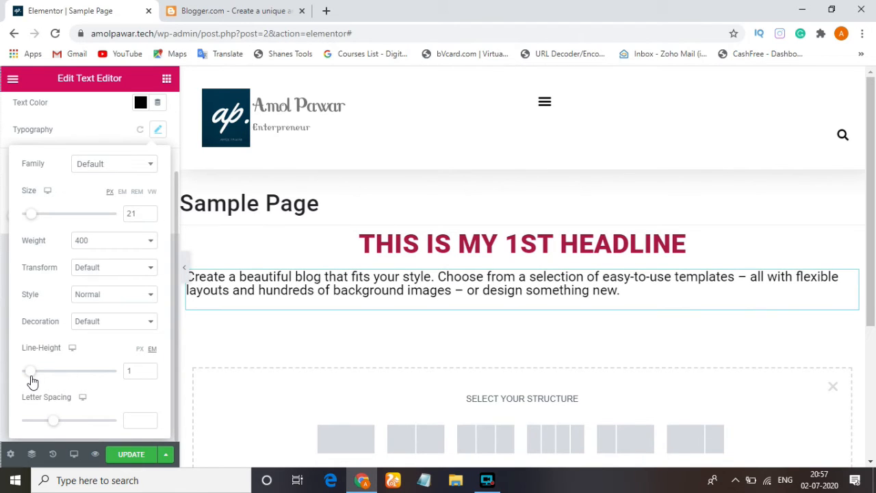
{"action": "mouse_move", "coordinate": [30, 375]}
{"action": "left_mouse_down"}
{"action": "mouse_move", "coordinate": [73, 379]}
{"action": "mouse_move", "coordinate": [30, 376]}
{"action": "left_mouse_up"}
{"action": "left_click", "coordinate": [368, 374]}
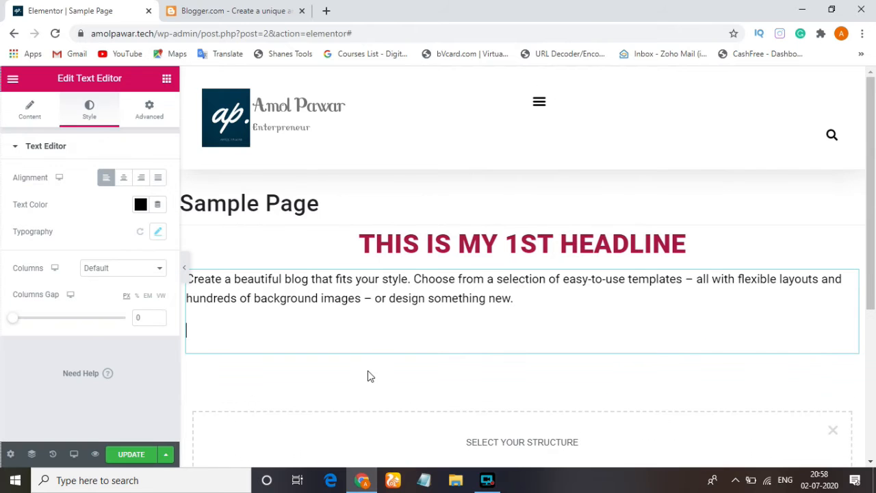
Step: Unlink the paragraph's margin sides, try negative and positive top margins, and set the top margin to 8 px
{"action": "left_click", "coordinate": [149, 111]}
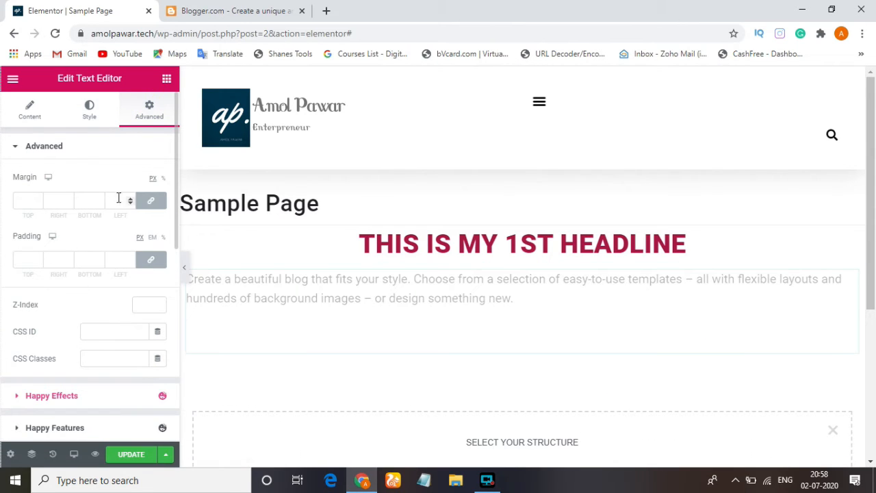
{"action": "left_click", "coordinate": [152, 201]}
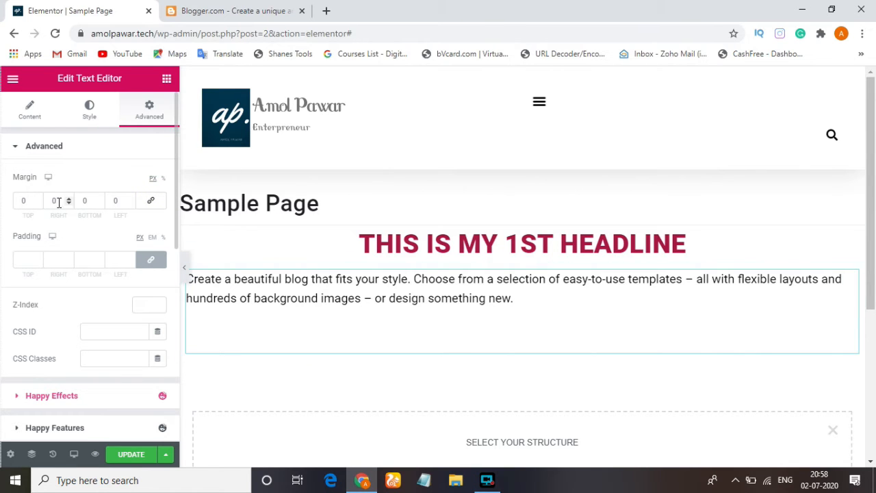
{"action": "left_click", "coordinate": [37, 204]}
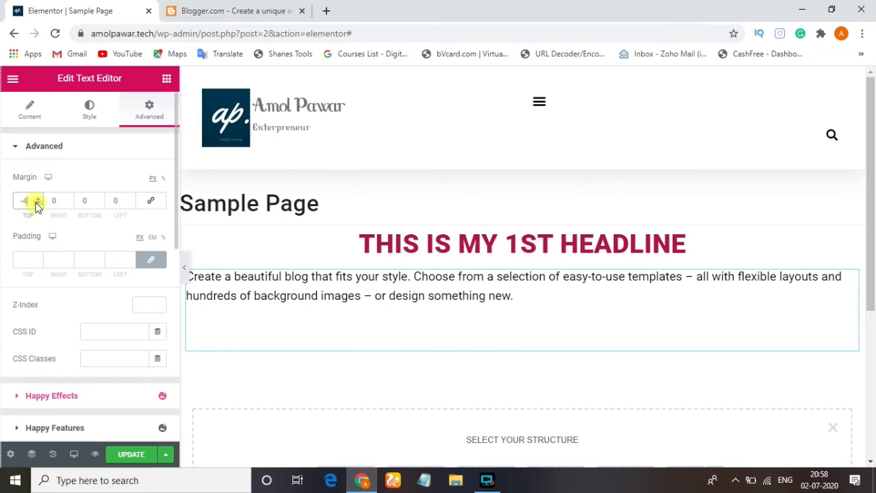
{"action": "left_click", "coordinate": [38, 198]}
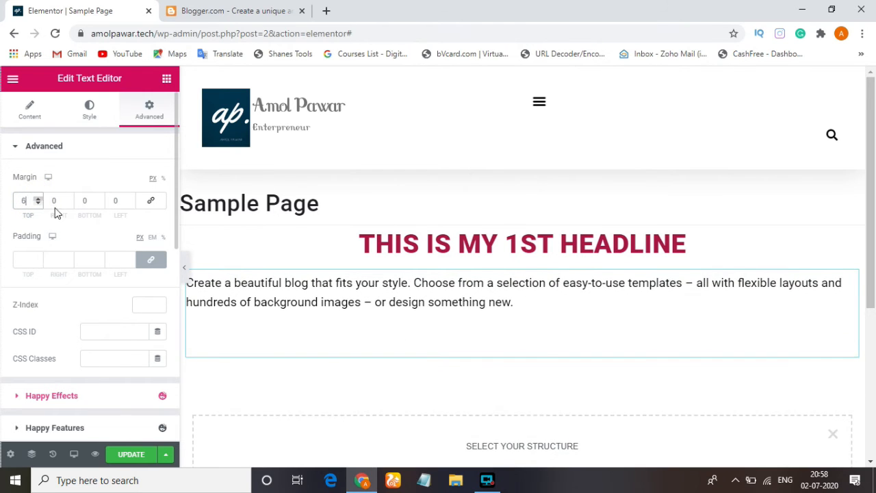
{"action": "double_click", "coordinate": [38, 198]}
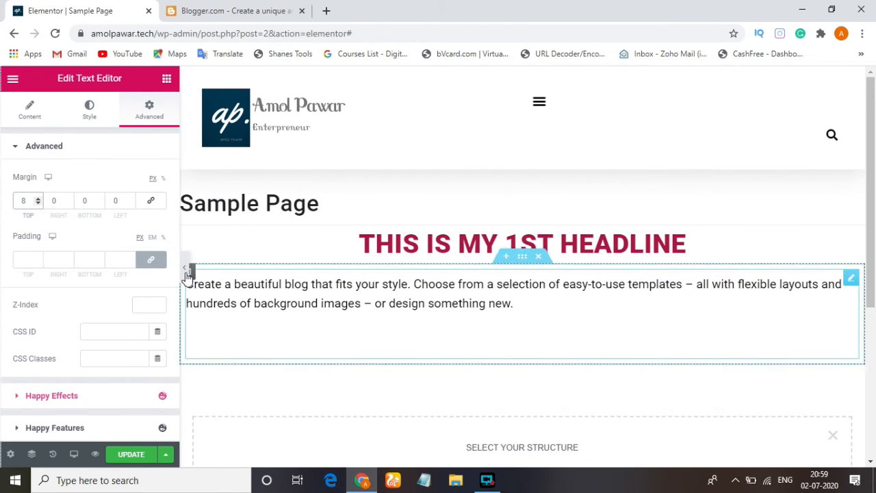
Step: Try larger and smaller top margins on the paragraph and set its top margin to 7 px
{"action": "left_click", "coordinate": [39, 198]}
{"action": "left_click", "coordinate": [38, 199]}
{"action": "left_click", "coordinate": [38, 199]}
{"action": "left_click", "coordinate": [38, 199]}
{"action": "left_click", "coordinate": [38, 198]}
{"action": "left_click", "coordinate": [38, 198]}
{"action": "left_click", "coordinate": [38, 198]}
{"action": "left_click", "coordinate": [40, 203]}
{"action": "left_click", "coordinate": [40, 203]}
{"action": "left_click", "coordinate": [40, 203]}
{"action": "left_click", "coordinate": [40, 204]}
{"action": "left_click", "coordinate": [39, 203]}
{"action": "left_click", "coordinate": [39, 203]}
{"action": "left_click", "coordinate": [40, 204]}
{"action": "left_click", "coordinate": [39, 204]}
{"action": "left_click", "coordinate": [411, 230]}
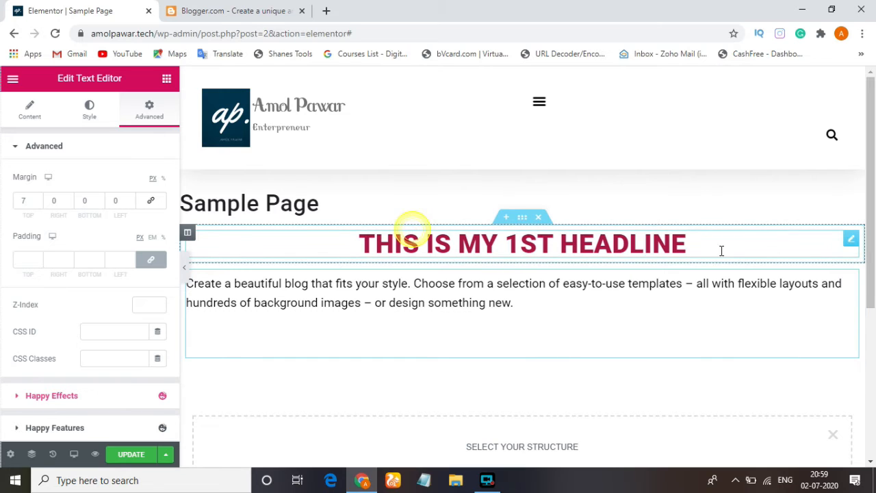
Step: Link the words "blog that fits your" in the paragraph to the site's own https home address, opening in a new tab
{"action": "left_click", "coordinate": [288, 284]}
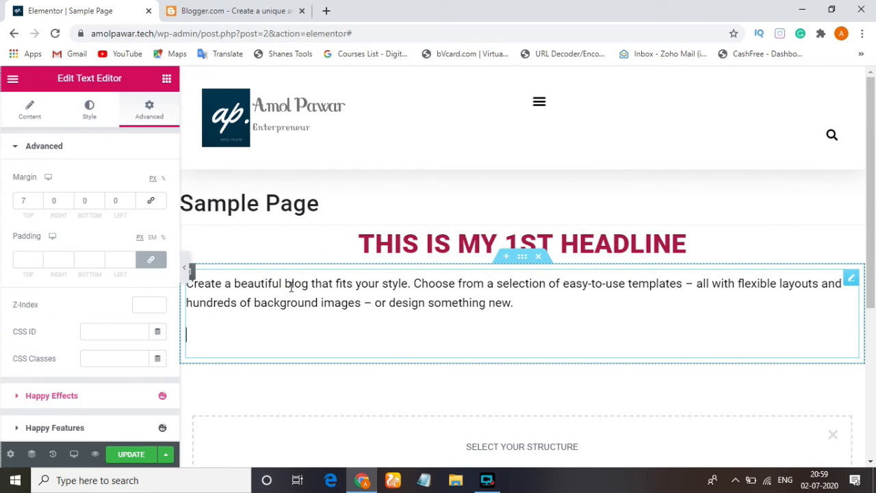
{"action": "left_click_drag", "start_coordinate": [292, 283], "coordinate": [359, 286]}
{"action": "left_click_drag", "start_coordinate": [283, 284], "coordinate": [385, 286]}
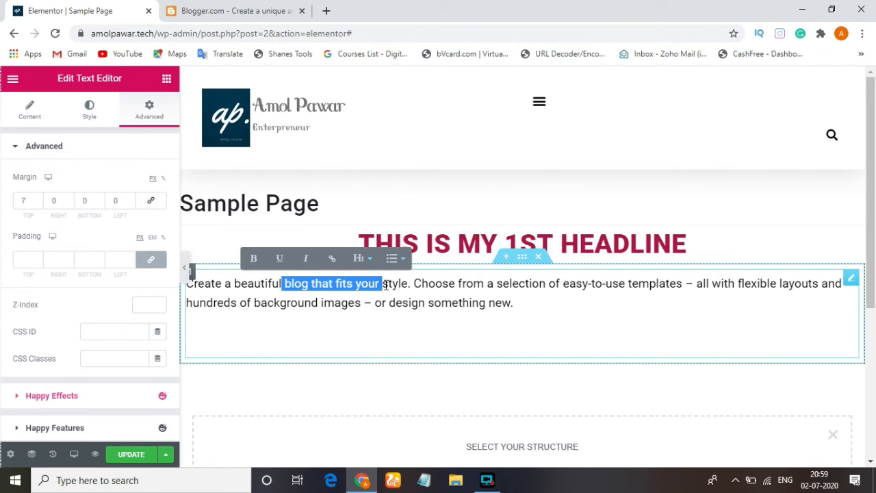
{"action": "left_click", "coordinate": [338, 260]}
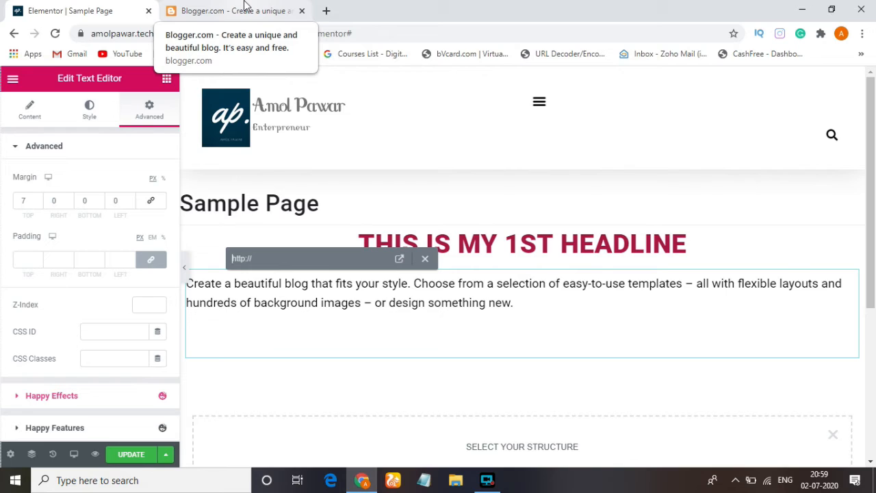
{"action": "type", "text": "https://amolpawar.tech"}
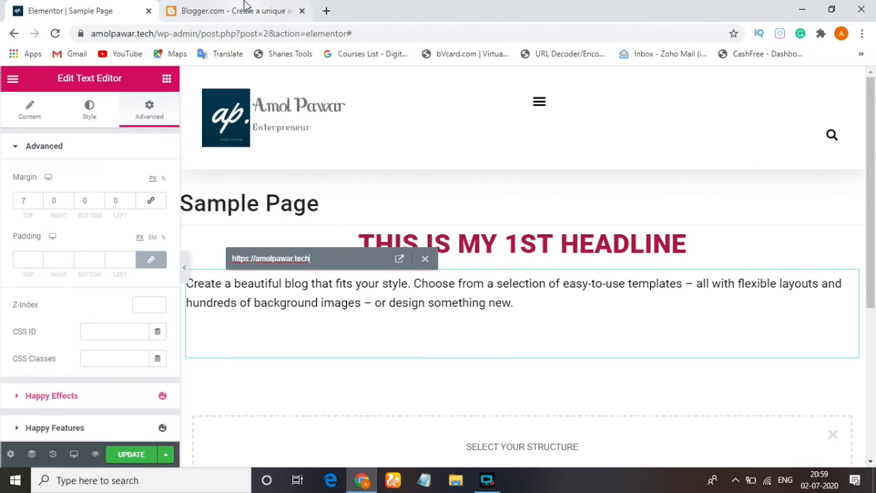
{"action": "left_click", "coordinate": [399, 259]}
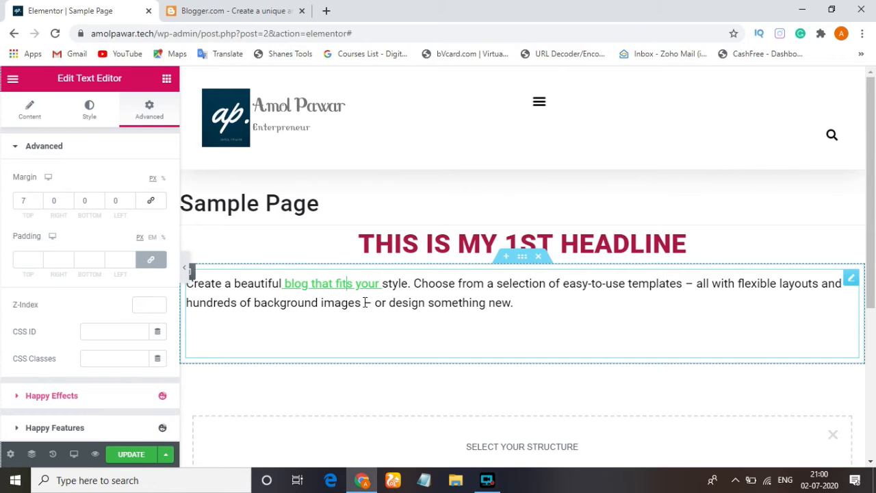
Step: Add a wrapper link to the headline that points to the site's own https home address
{"action": "left_click", "coordinate": [470, 248]}
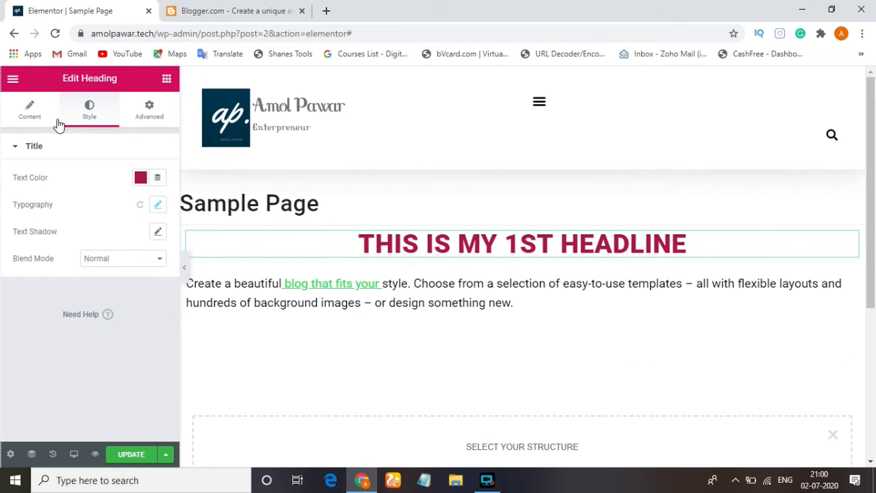
{"action": "left_click", "coordinate": [29, 110]}
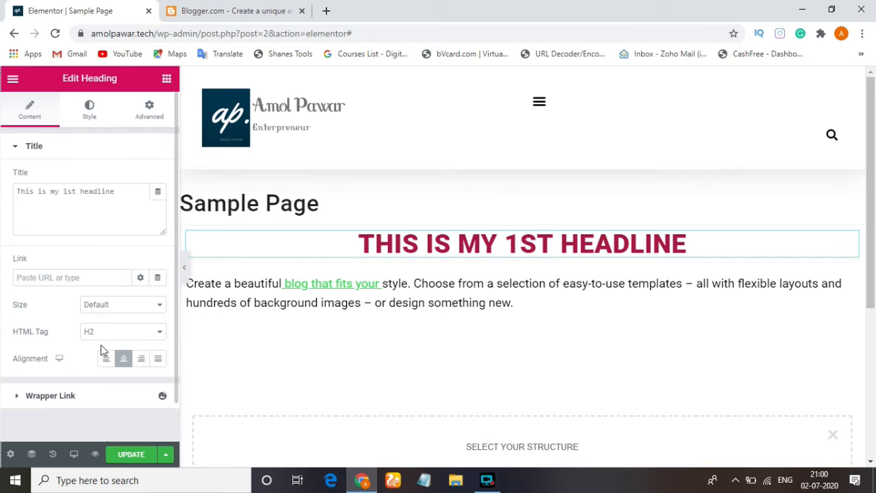
{"action": "left_click_drag", "start_coordinate": [365, 242], "coordinate": [488, 242]}
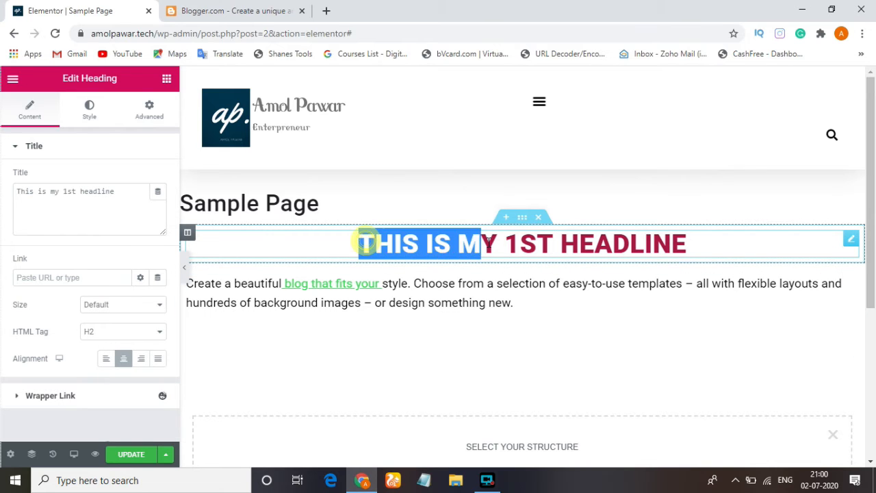
{"action": "left_click_drag", "start_coordinate": [574, 244], "coordinate": [564, 244]}
{"action": "left_click", "coordinate": [525, 242]}
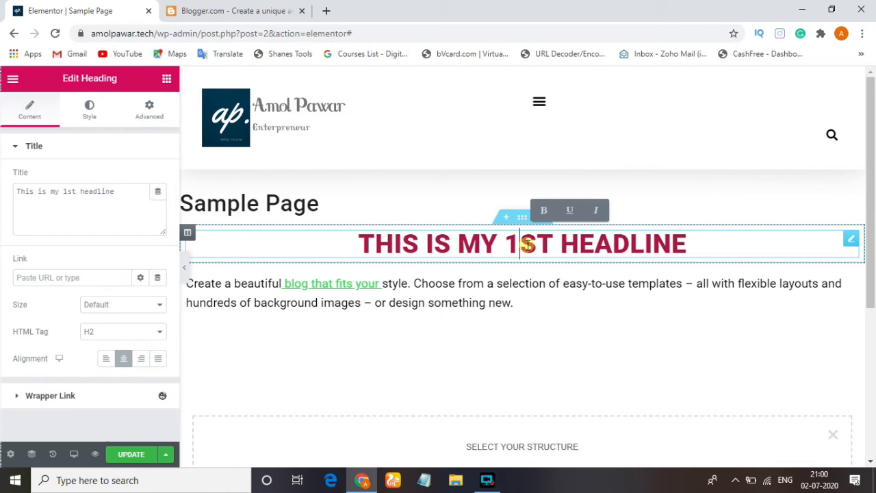
{"action": "left_click", "coordinate": [26, 399]}
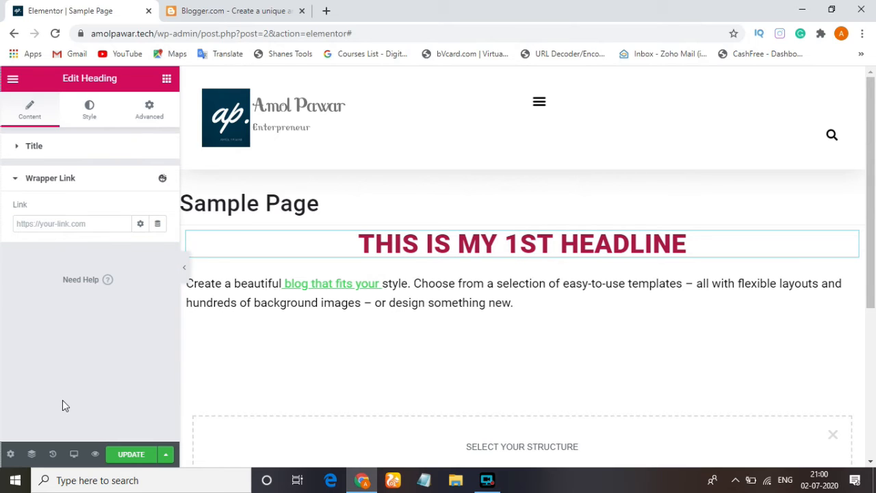
{"action": "left_click", "coordinate": [54, 223]}
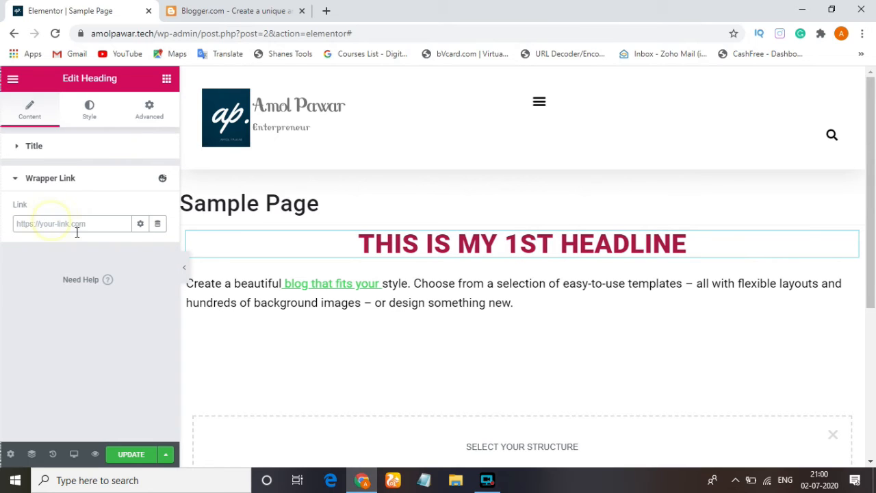
{"action": "type", "text": "h"}
{"action": "type", "text": "ttps://amolpawar.tech"}
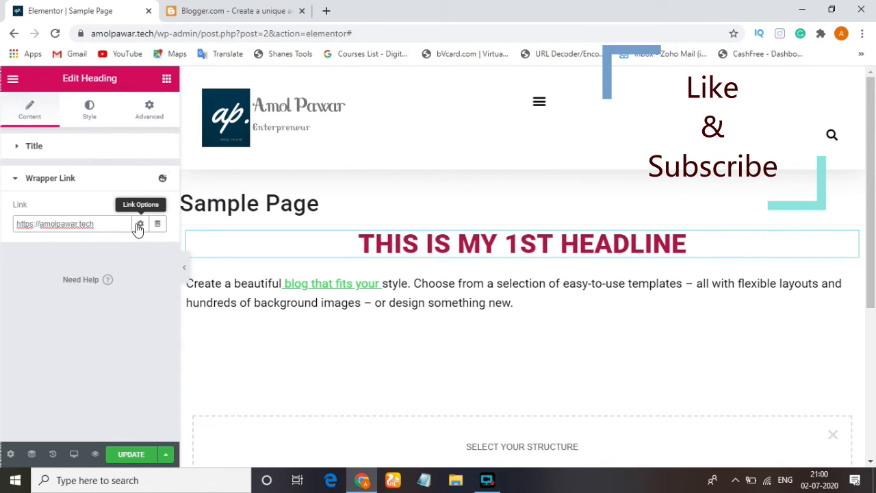
Step: Set the headline's wrapper link to open in a new window, leaving nofollow off
{"action": "left_click", "coordinate": [141, 224]}
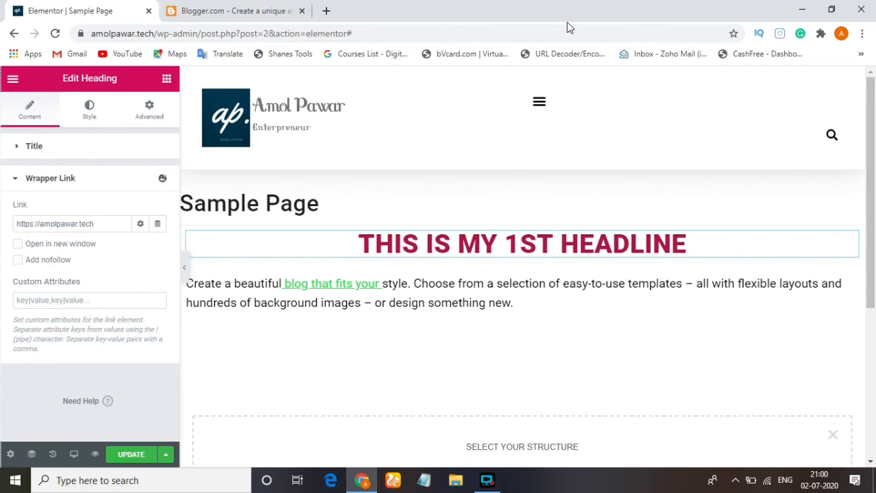
{"action": "left_click", "coordinate": [18, 244]}
{"action": "left_click", "coordinate": [18, 259]}
{"action": "left_click", "coordinate": [17, 259]}
{"action": "left_click", "coordinate": [17, 261]}
{"action": "left_click", "coordinate": [17, 261]}
{"action": "left_click", "coordinate": [345, 337]}
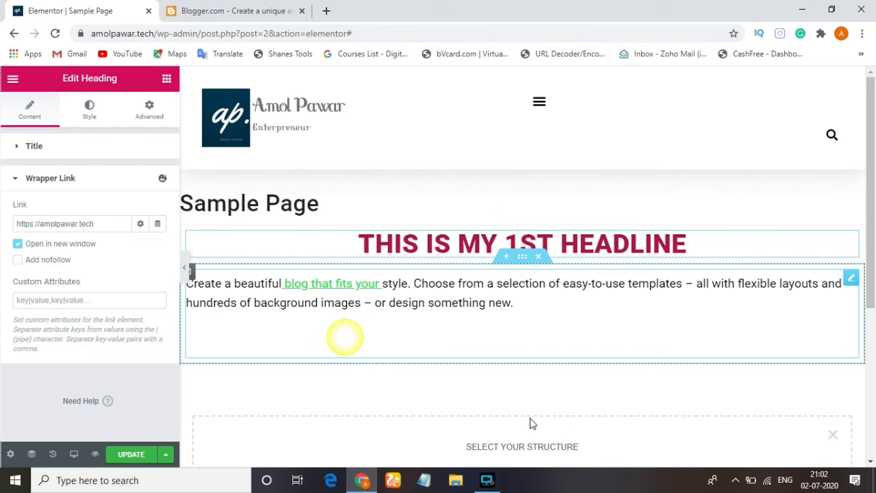
{"action": "scroll", "coordinate": [440, 235], "scroll_direction": "up", "scroll_amount": 2}
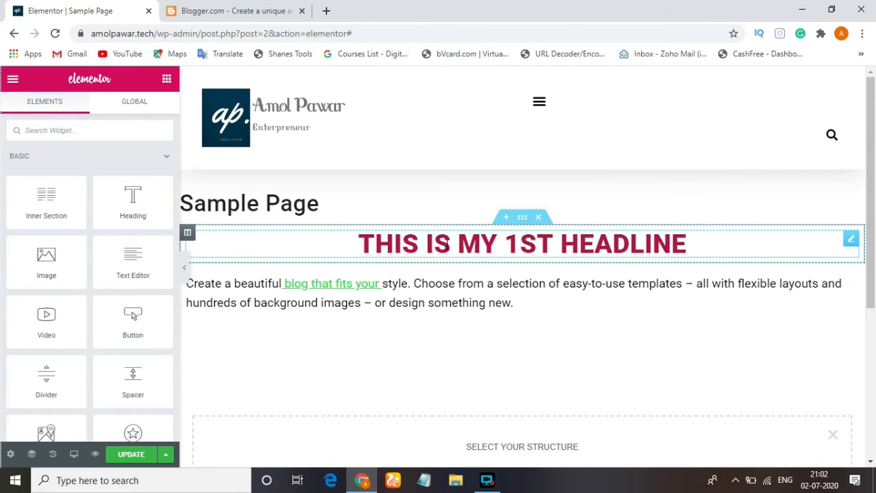
{"action": "left_click_drag", "start_coordinate": [378, 246], "coordinate": [397, 310]}
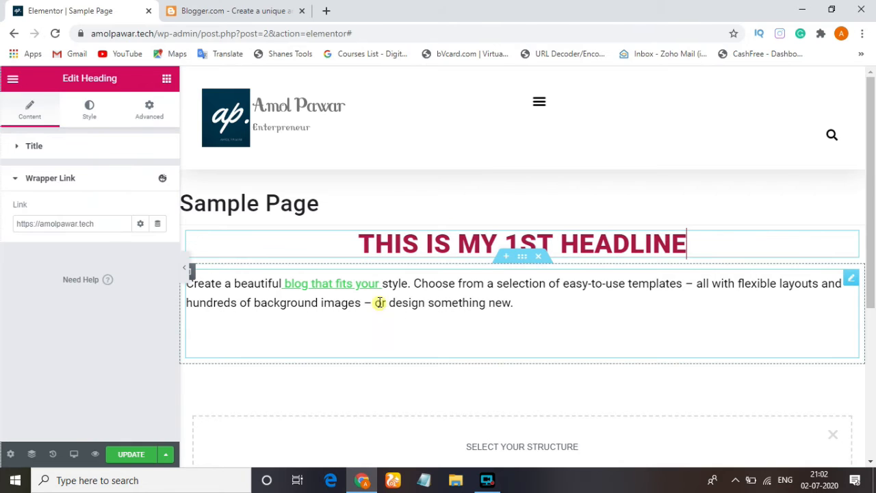
{"action": "left_click", "coordinate": [560, 308]}
Step: Add a Text Editor widget directly below the existing paragraph and place the cursor in its placeholder text
{"action": "scroll", "coordinate": [561, 323], "scroll_direction": "down", "scroll_amount": 1}
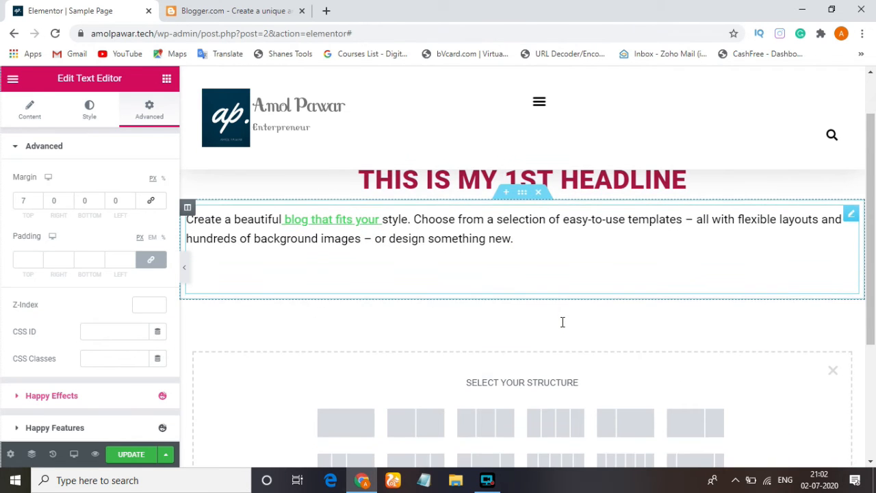
{"action": "left_click", "coordinate": [166, 80]}
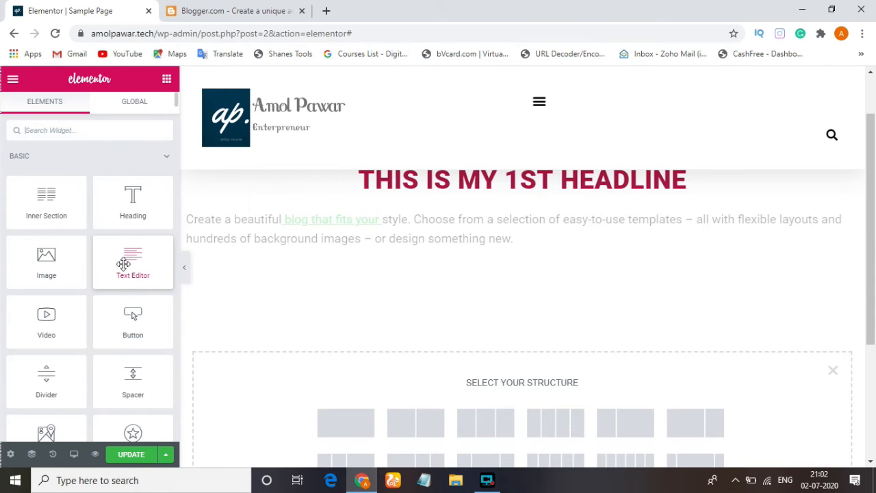
{"action": "left_click_drag", "start_coordinate": [123, 264], "coordinate": [412, 308]}
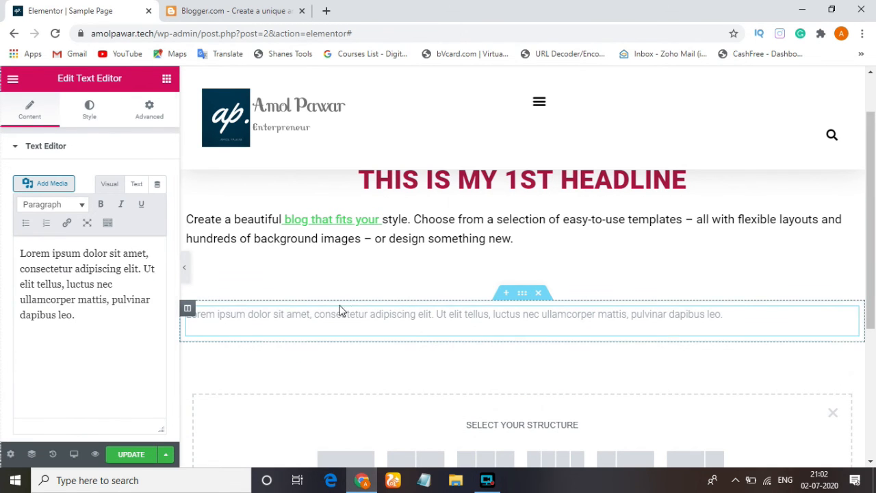
{"action": "left_click", "coordinate": [103, 322]}
{"action": "left_click_drag", "start_coordinate": [88, 315], "coordinate": [66, 285]}
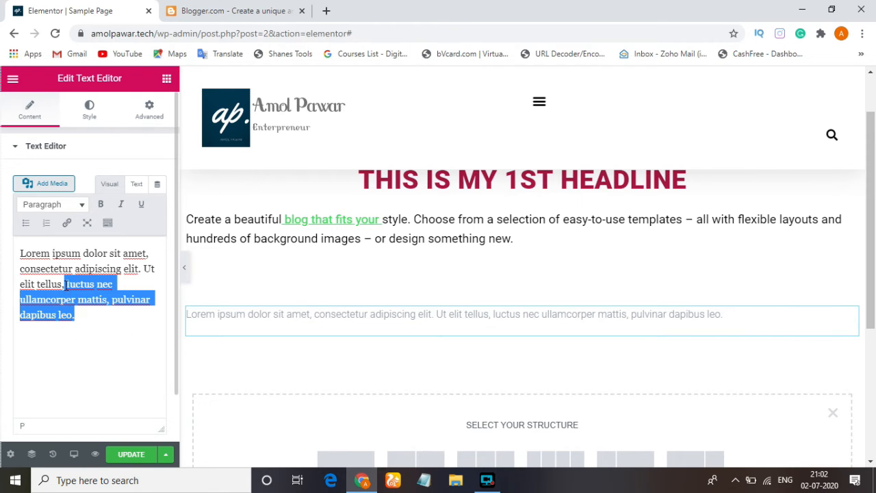
Step: Switch to the Blogger about page and copy the paragraph under "Know your audience"
{"action": "left_click", "coordinate": [245, 10]}
{"action": "scroll", "coordinate": [272, 228], "scroll_direction": "down", "scroll_amount": 5}
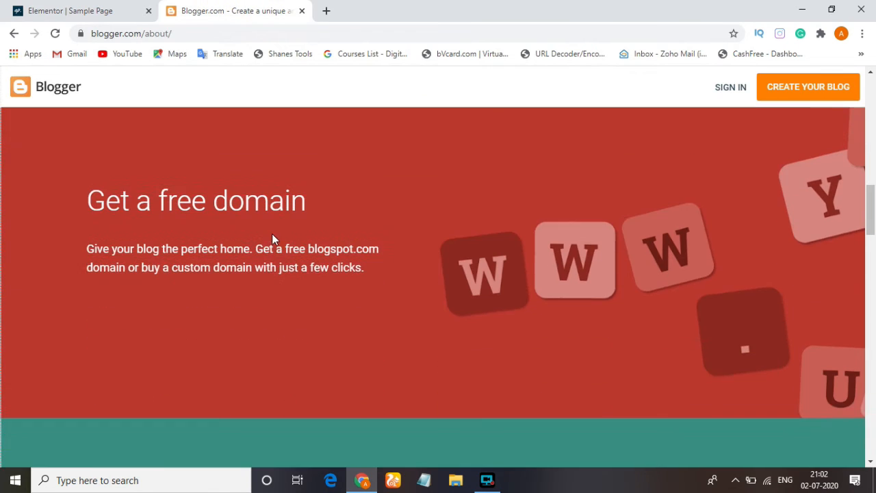
{"action": "scroll", "coordinate": [255, 319], "scroll_direction": "down", "scroll_amount": 10}
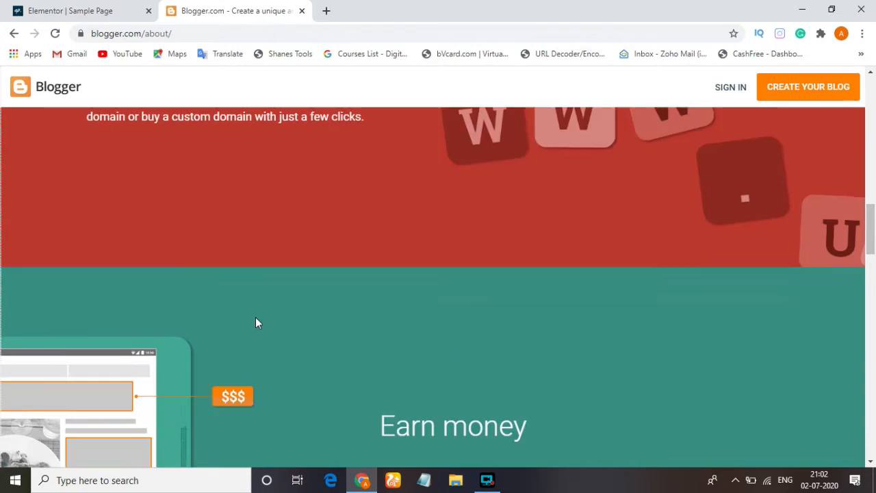
{"action": "scroll", "coordinate": [253, 317], "scroll_direction": "down", "scroll_amount": 2}
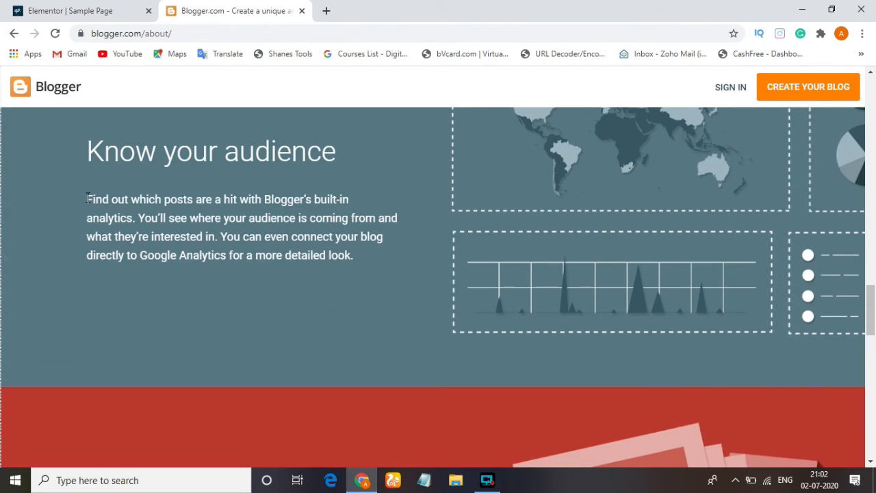
{"action": "left_click_drag", "start_coordinate": [87, 198], "coordinate": [362, 257]}
{"action": "key", "text": "ctrl+c"}
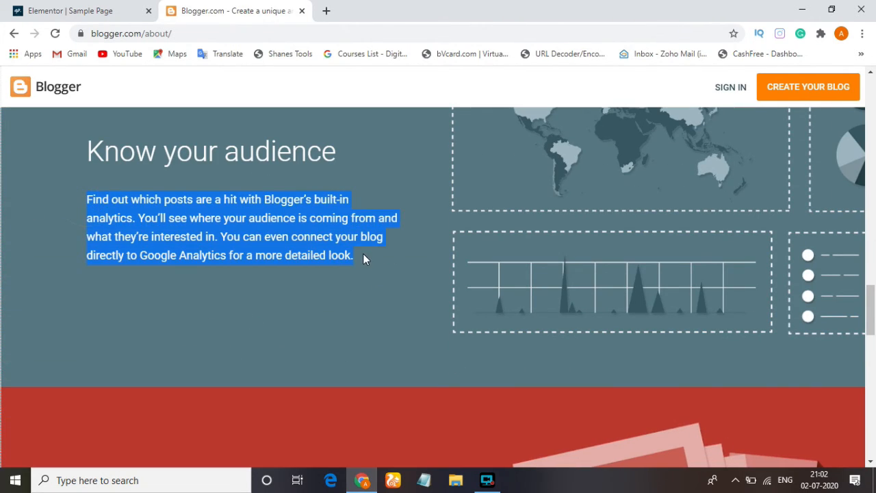
Step: Return to the Sample Page in Elementor and replace all the placeholder text in the new text widget with the copied paragraph
{"action": "left_click", "coordinate": [104, 7]}
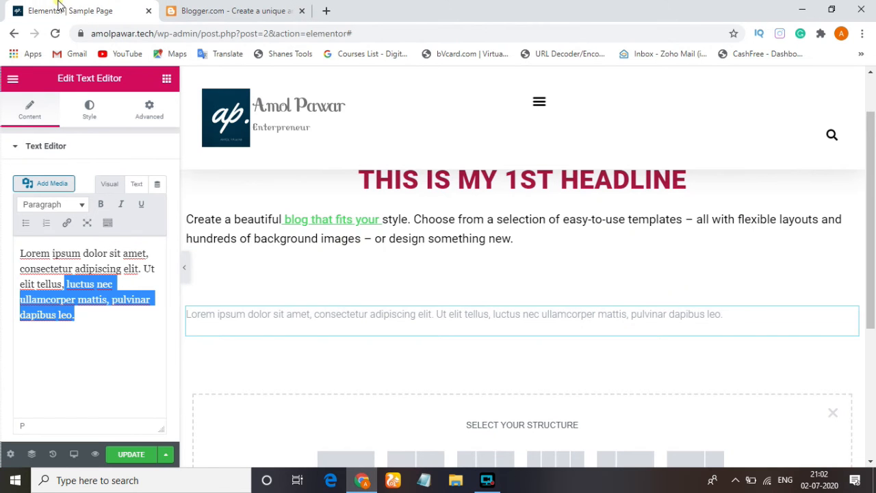
{"action": "left_click", "coordinate": [93, 337]}
{"action": "key", "text": "ctrl+a"}
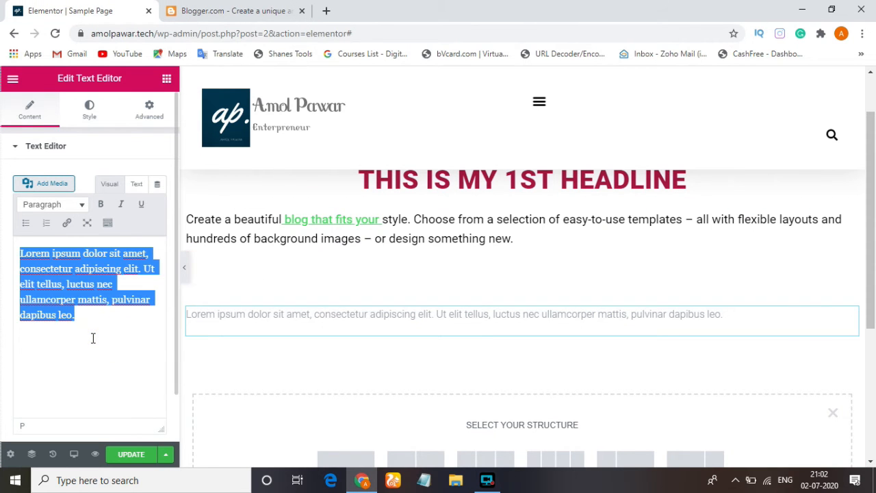
{"action": "key", "text": "ctrl+v"}
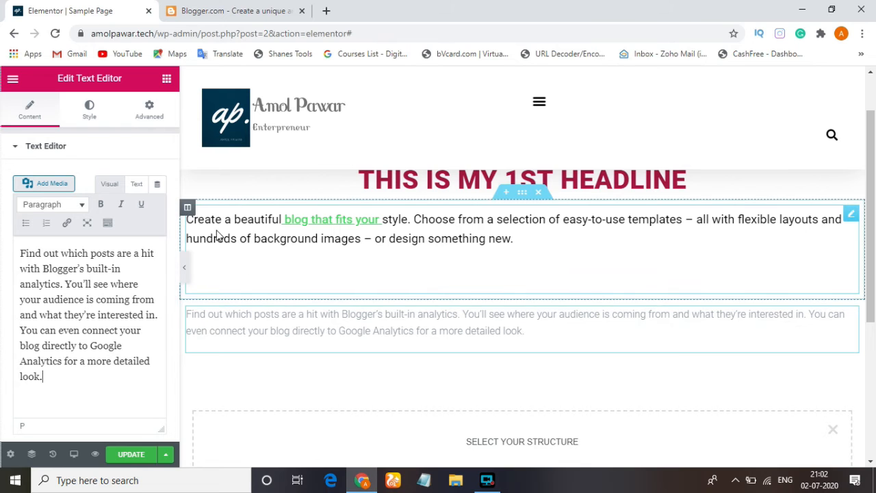
Step: Set the new paragraph's text color to black, #000000
{"action": "left_click", "coordinate": [91, 115]}
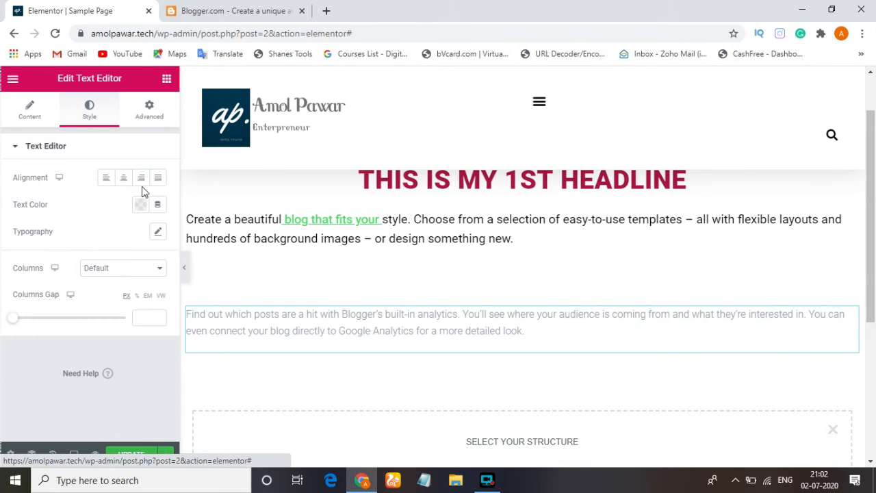
{"action": "left_click", "coordinate": [140, 204]}
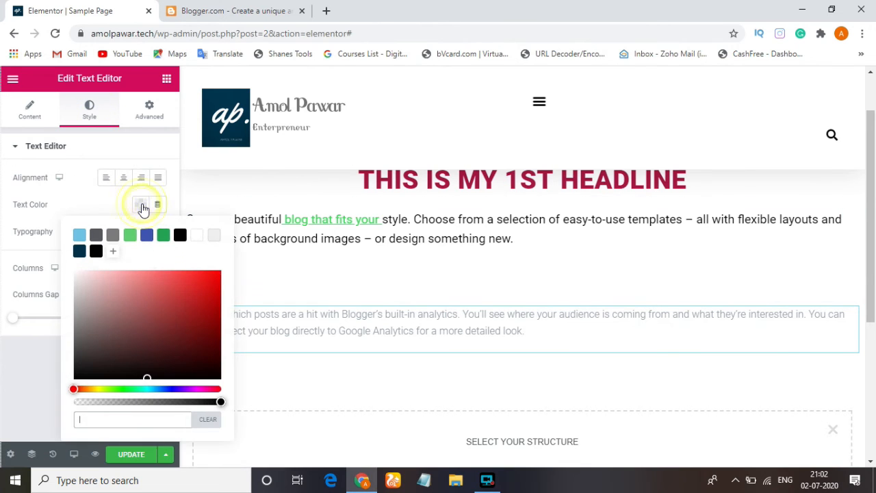
{"action": "left_click", "coordinate": [178, 239]}
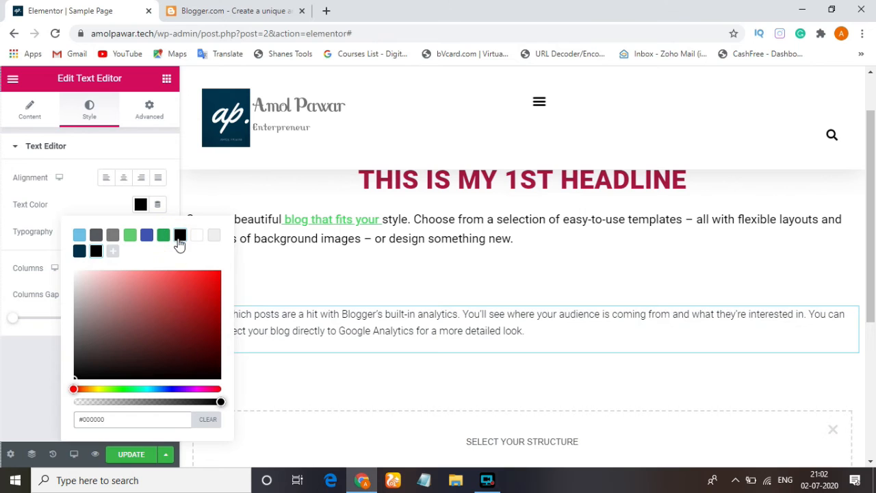
{"action": "left_click", "coordinate": [80, 203]}
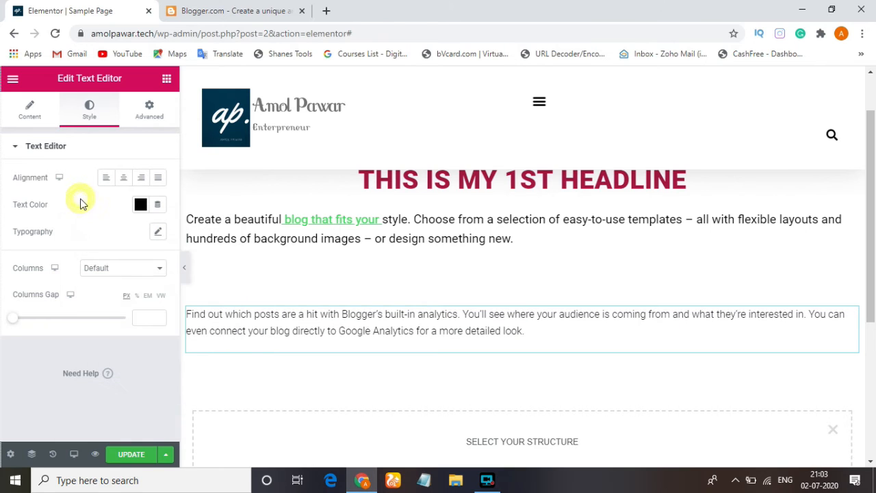
Step: Set the new paragraph's font weight to 300 in its typography settings
{"action": "left_click", "coordinate": [158, 231]}
{"action": "left_click", "coordinate": [136, 346]}
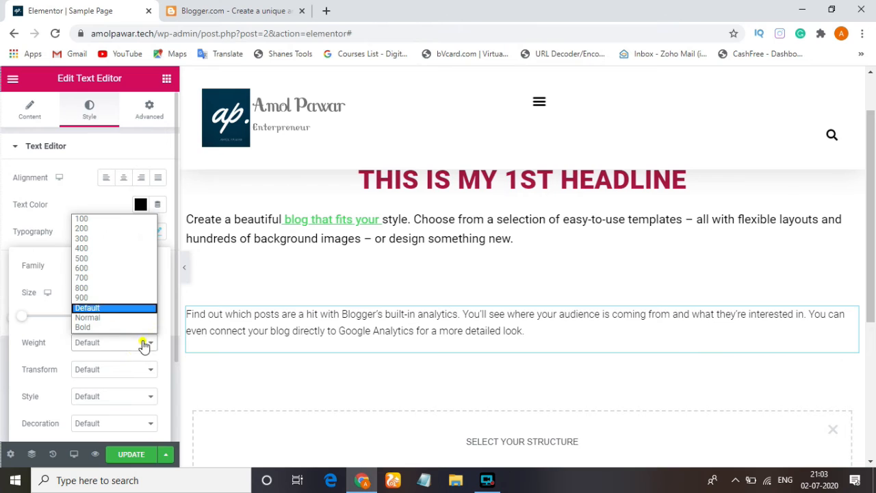
{"action": "left_click", "coordinate": [124, 240]}
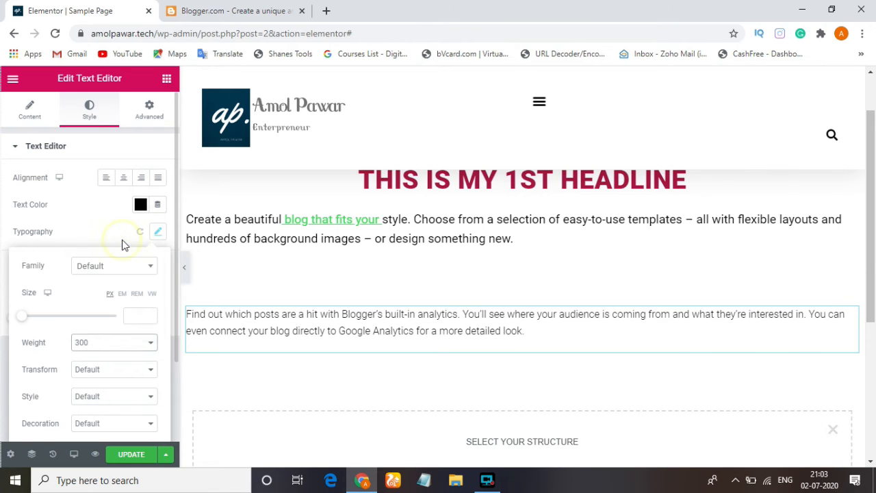
{"action": "double_click", "coordinate": [329, 313]}
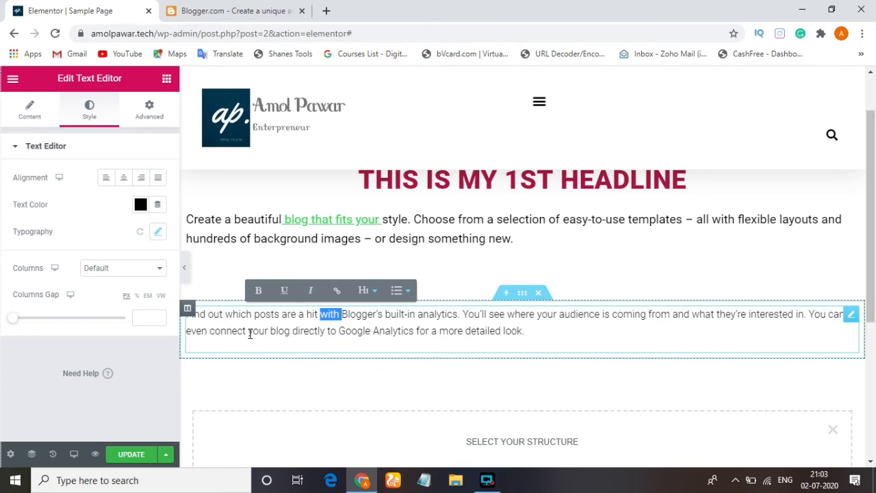
{"action": "key", "text": "ctrl+a"}
Step: Try a font size of 17 px for the new paragraph, set it to 21 px, and select all its text
{"action": "left_click", "coordinate": [158, 233]}
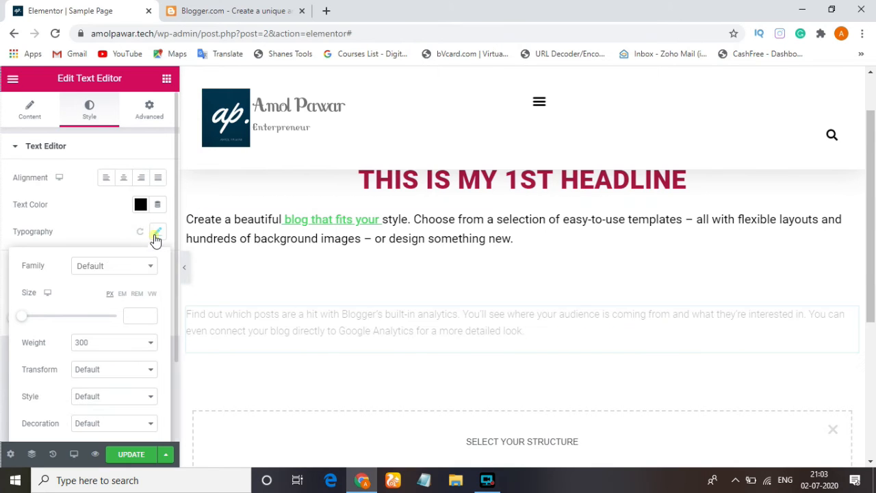
{"action": "left_click_drag", "start_coordinate": [28, 319], "coordinate": [34, 320]}
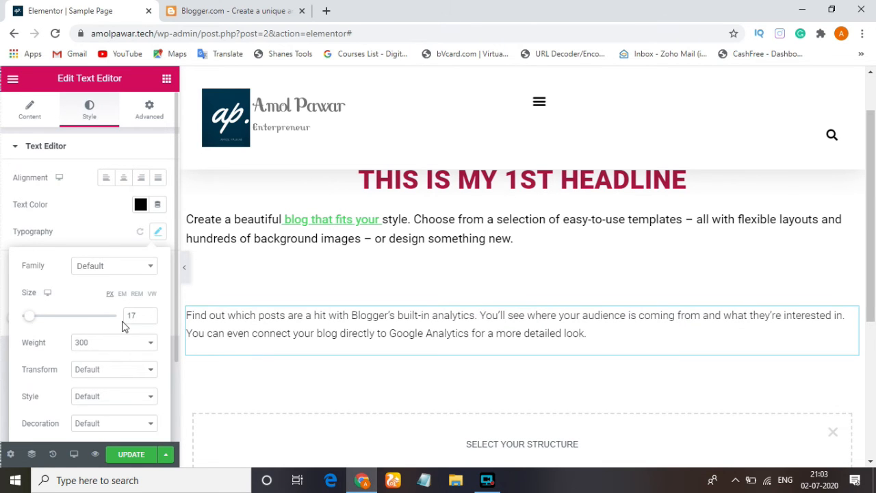
{"action": "scroll", "coordinate": [125, 323], "scroll_direction": "down", "scroll_amount": 2}
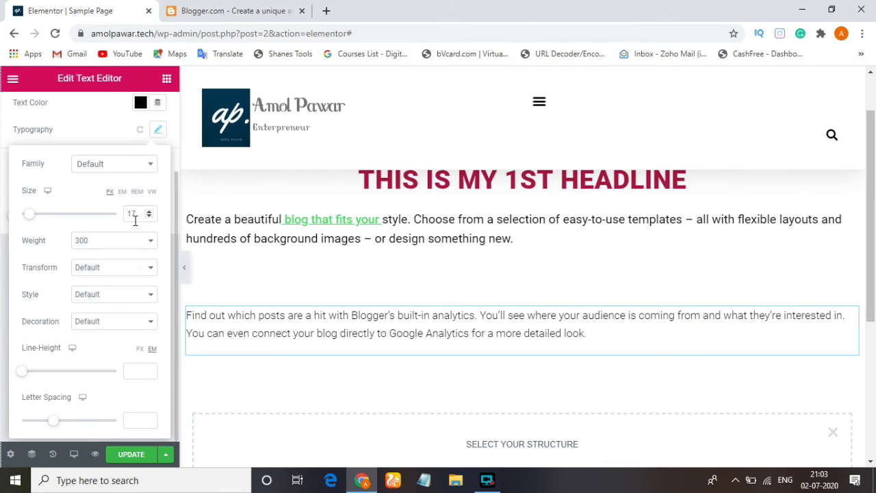
{"action": "double_click", "coordinate": [135, 216]}
{"action": "type", "text": "21"}
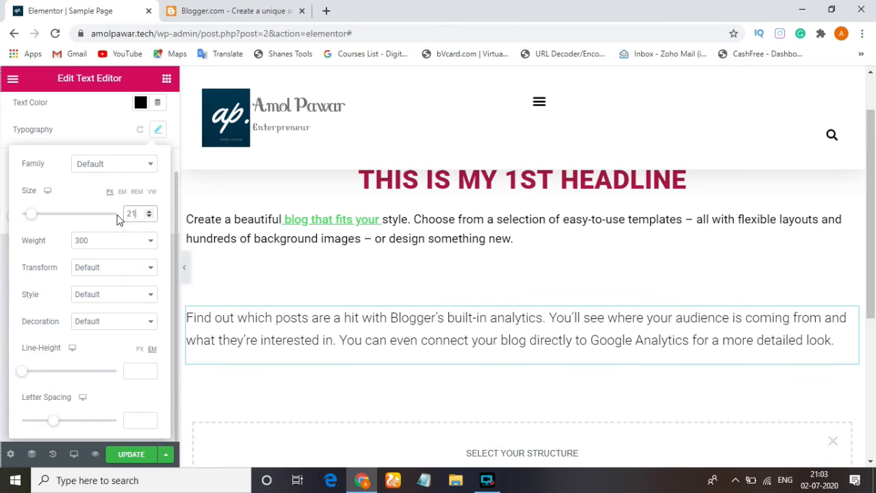
{"action": "left_click", "coordinate": [148, 271]}
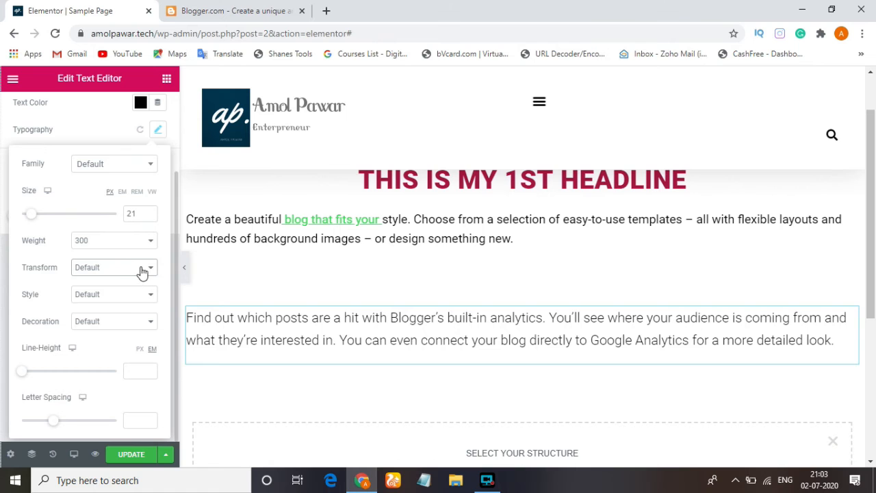
{"action": "left_click", "coordinate": [290, 331]}
{"action": "key", "text": "ctrl+a"}
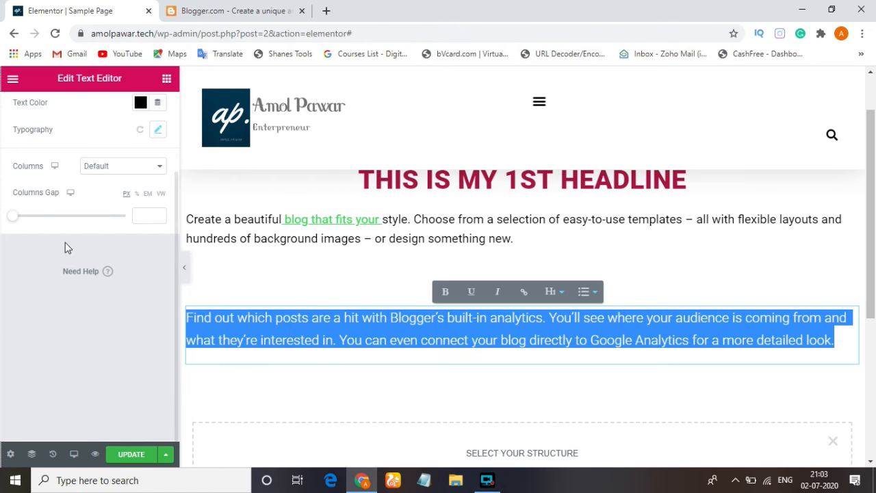
Step: Try the Uppercase, Lowercase and Capitalize text transforms on the second paragraph and set its transform to Normal
{"action": "scroll", "coordinate": [327, 356], "scroll_direction": "up", "scroll_amount": 1}
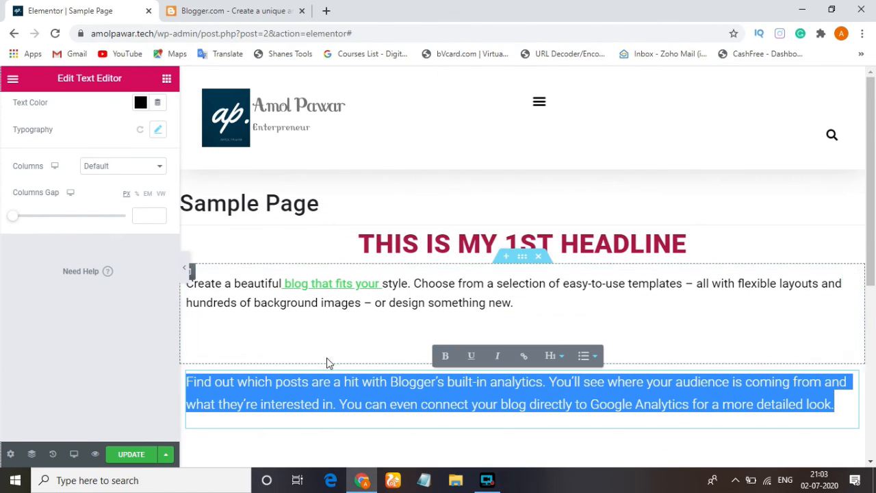
{"action": "left_click", "coordinate": [158, 130]}
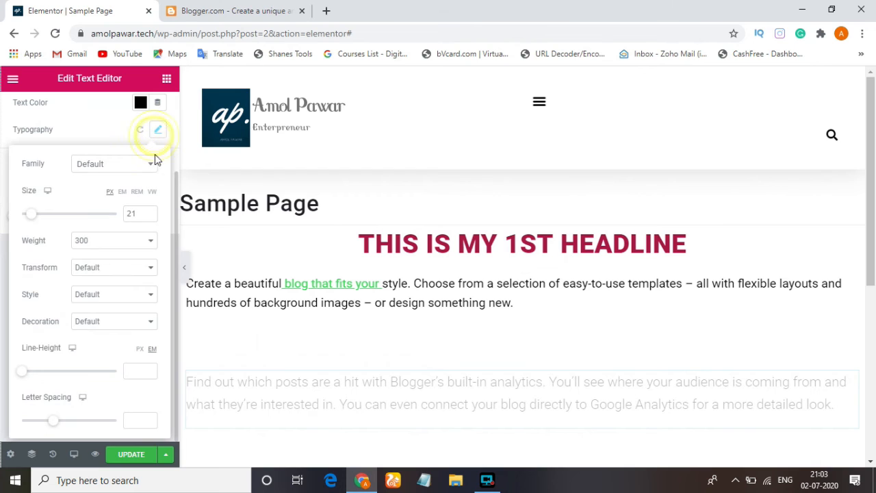
{"action": "left_click", "coordinate": [127, 268]}
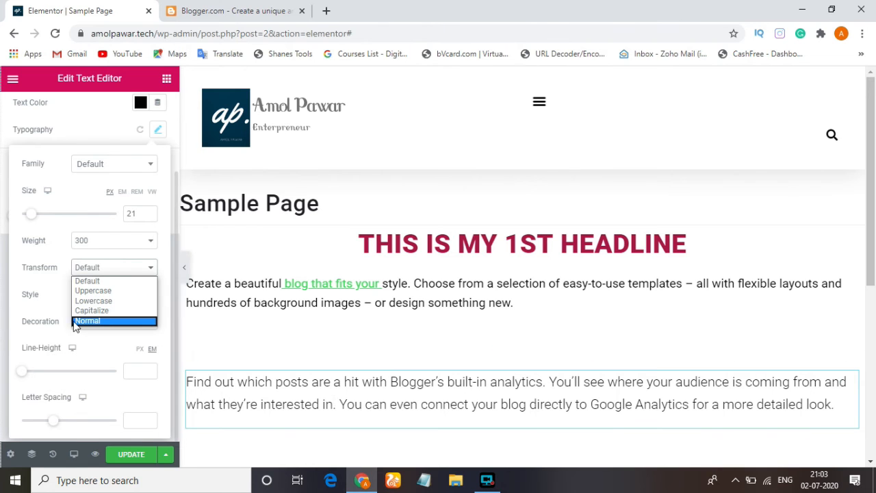
{"action": "left_click", "coordinate": [108, 291]}
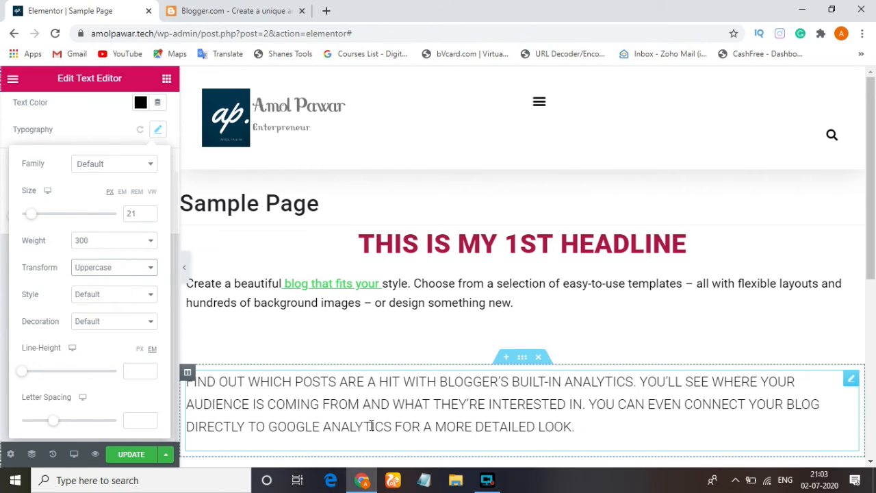
{"action": "left_click", "coordinate": [631, 440]}
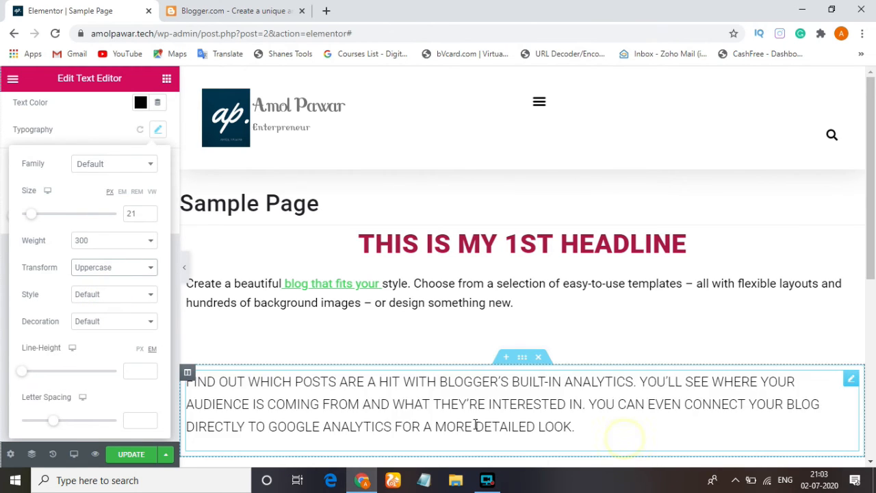
{"action": "left_click", "coordinate": [118, 268]}
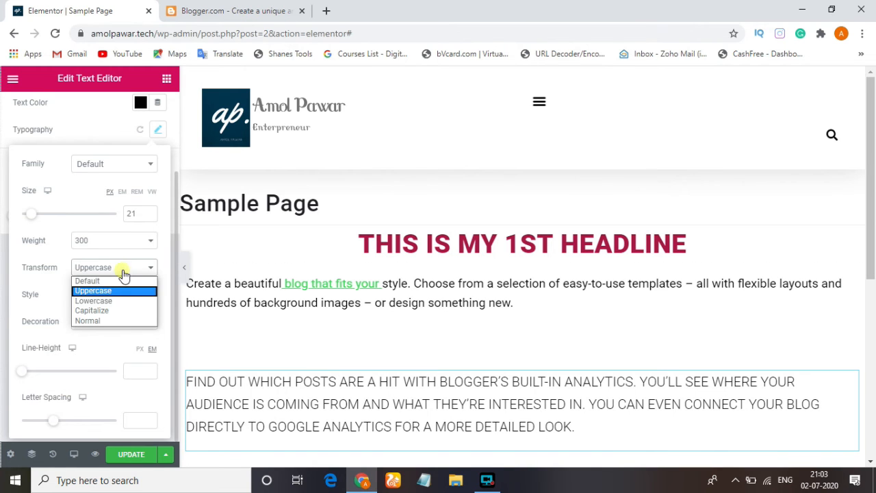
{"action": "left_click", "coordinate": [95, 301]}
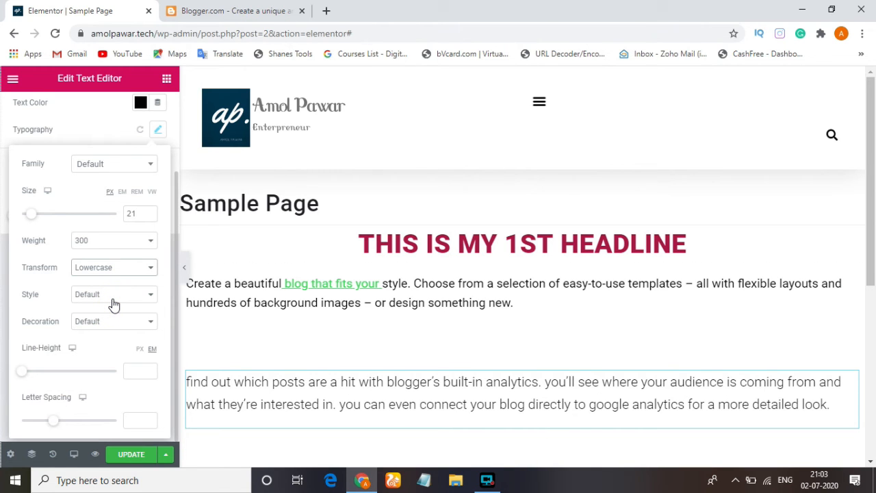
{"action": "left_click", "coordinate": [115, 270]}
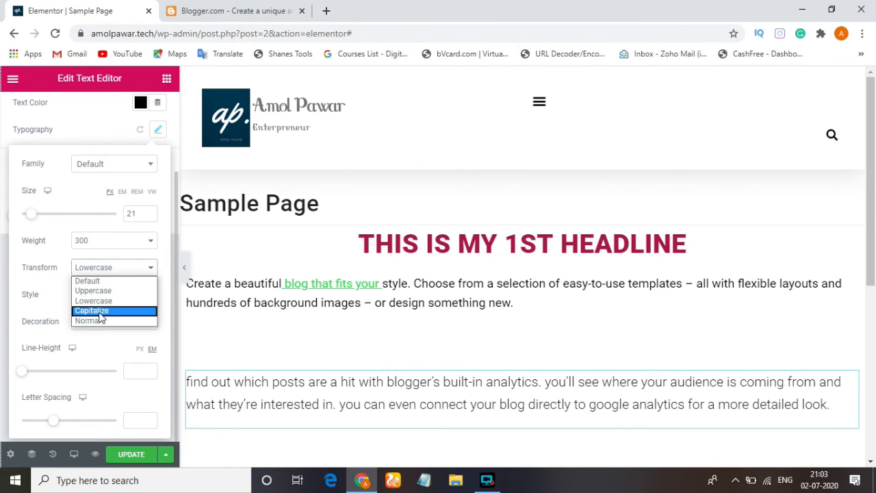
{"action": "left_click", "coordinate": [100, 311]}
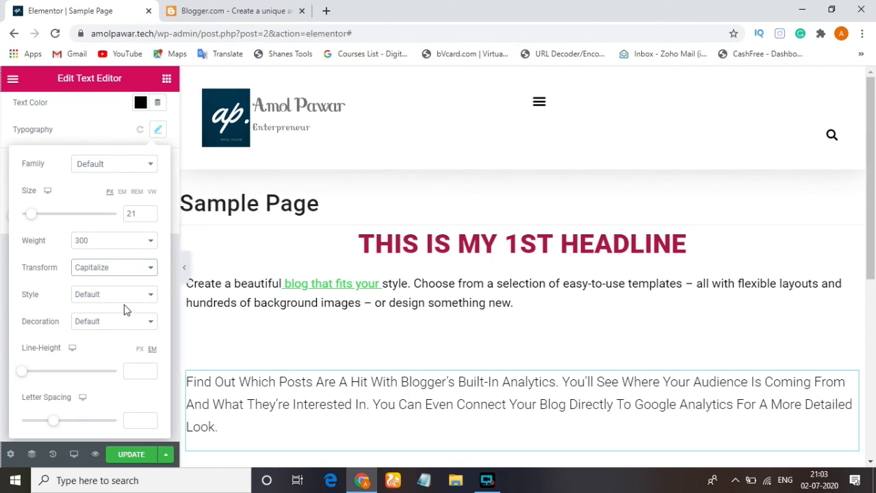
{"action": "left_click", "coordinate": [141, 269]}
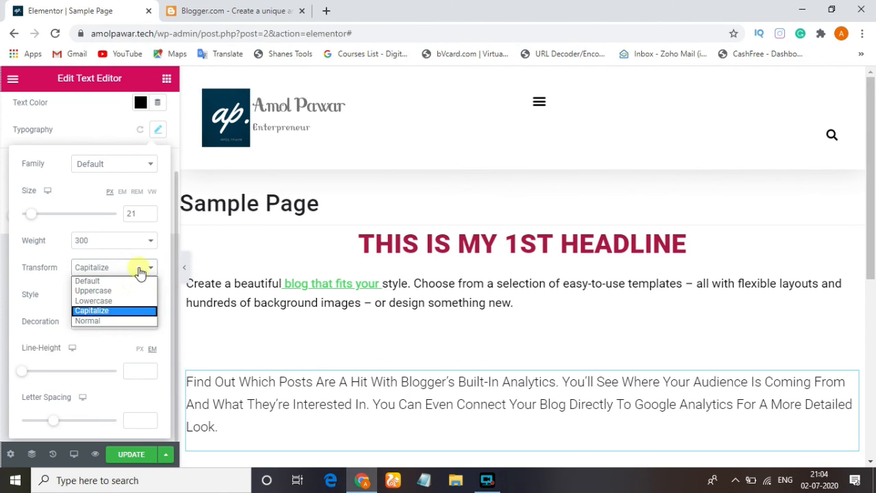
{"action": "left_click", "coordinate": [109, 321]}
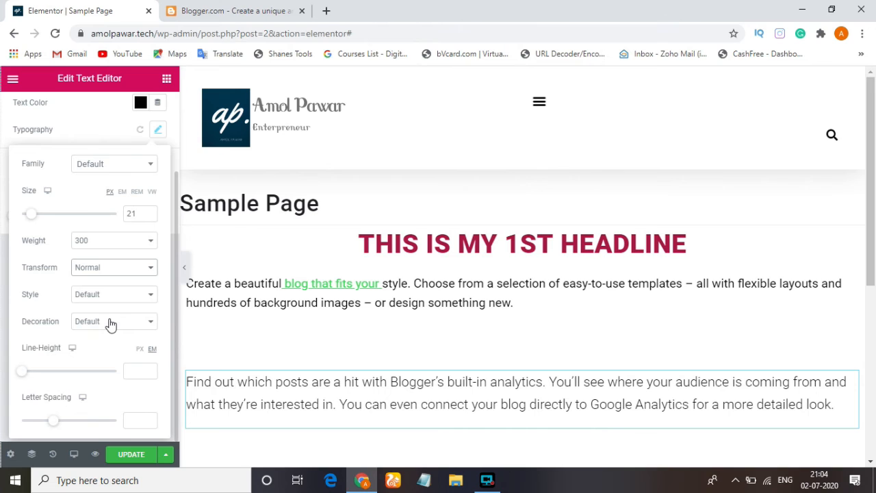
Step: Try the Underline, Overline and Line Through decorations on the second paragraph and set its decoration to None
{"action": "left_click", "coordinate": [111, 324]}
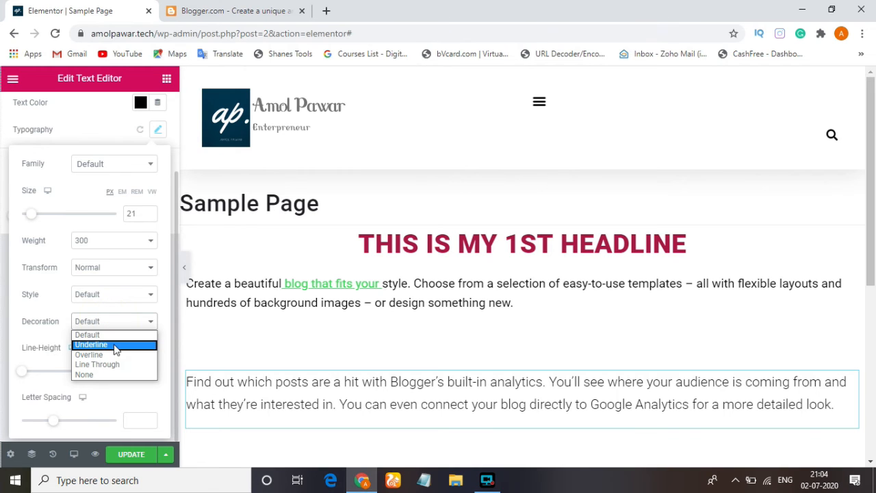
{"action": "left_click", "coordinate": [117, 347]}
{"action": "left_click", "coordinate": [115, 322]}
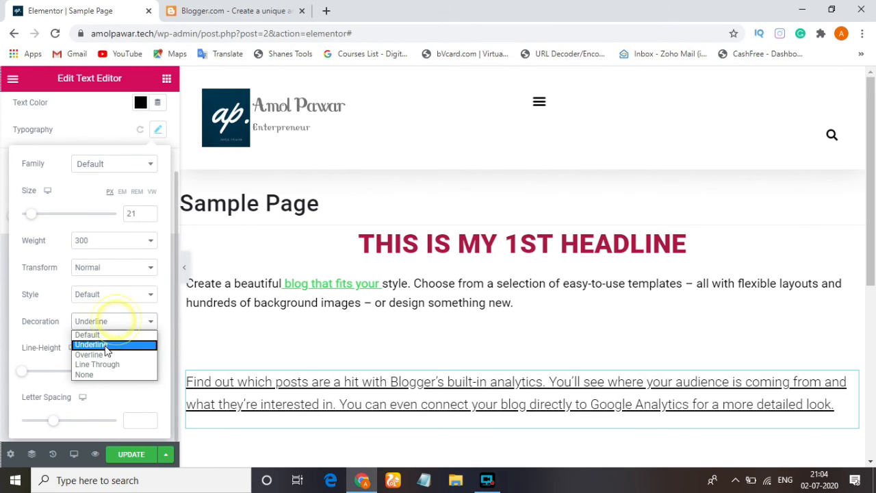
{"action": "left_click", "coordinate": [103, 355]}
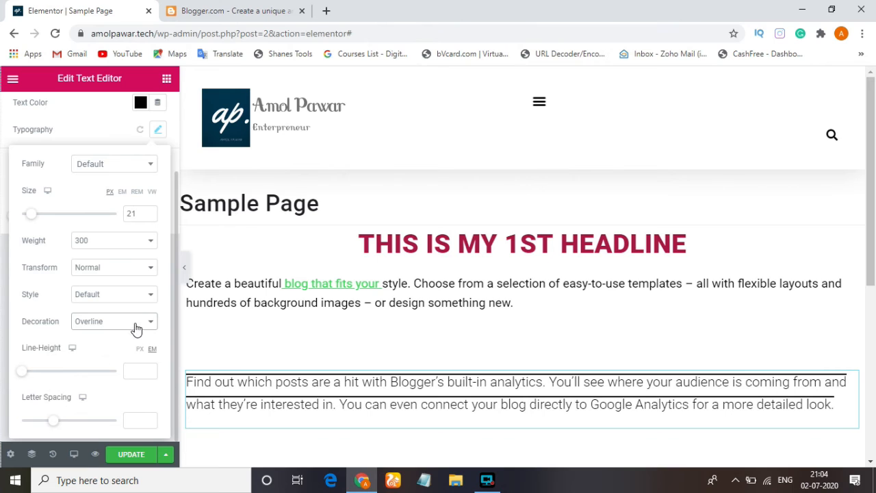
{"action": "left_click", "coordinate": [136, 326]}
{"action": "left_click", "coordinate": [110, 363]}
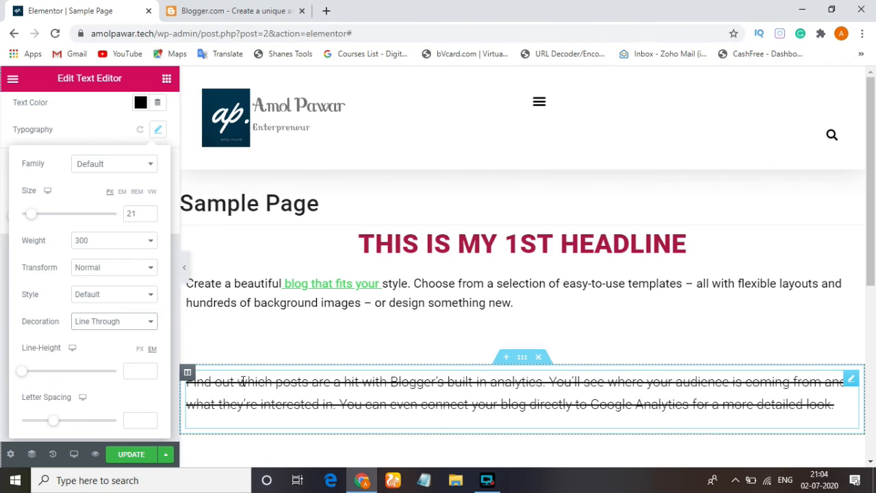
{"action": "left_click", "coordinate": [139, 327]}
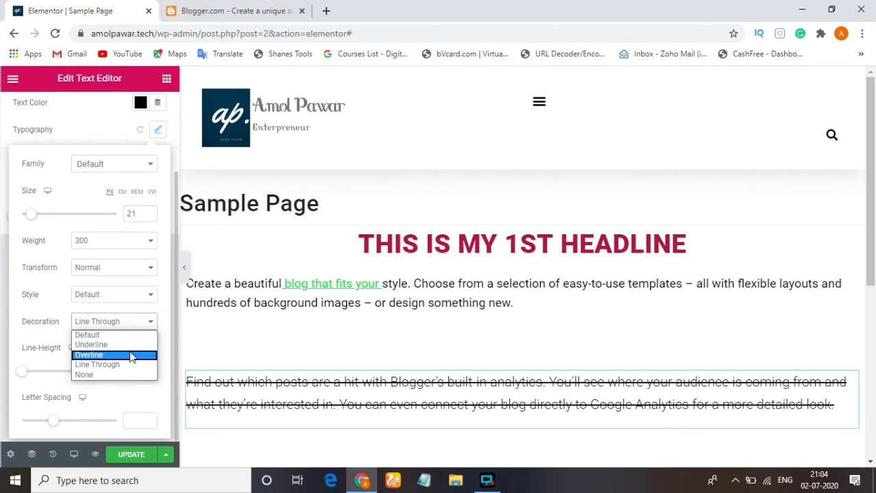
{"action": "left_click", "coordinate": [121, 374]}
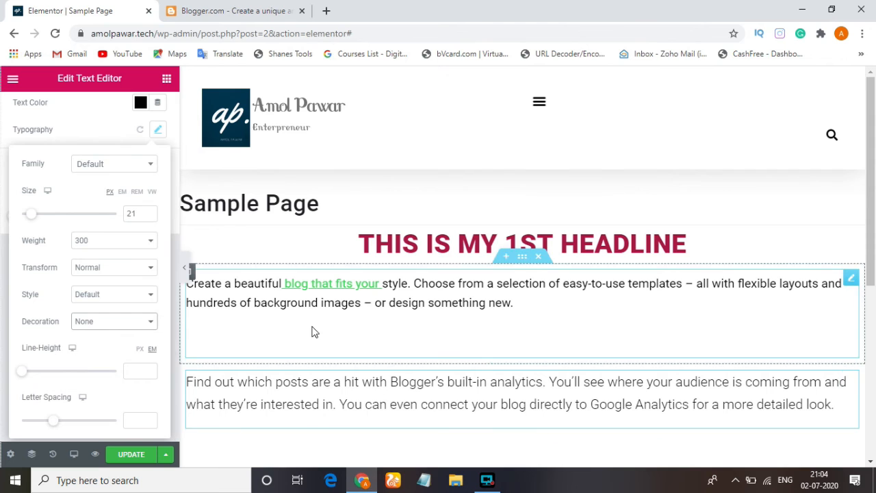
Step: Set the second paragraph's line height to 1.5 em and its letter spacing to 2.3
{"action": "left_click_drag", "start_coordinate": [25, 376], "coordinate": [40, 379]}
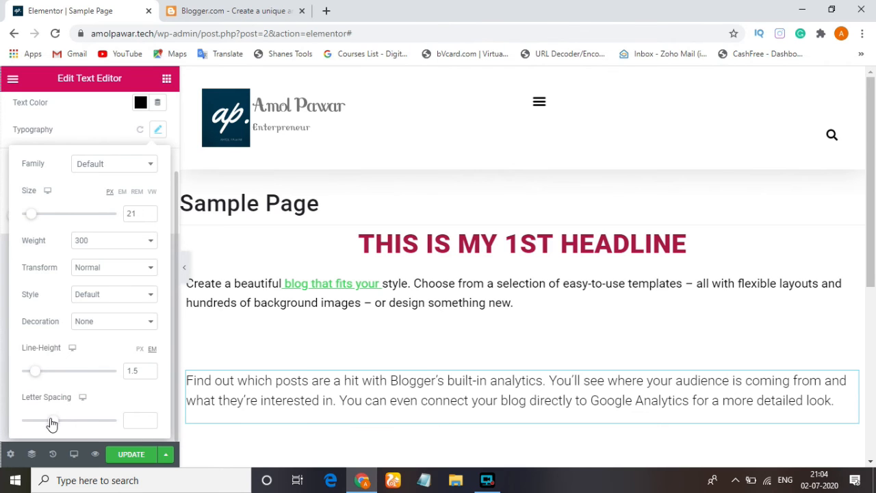
{"action": "scroll", "coordinate": [57, 367], "scroll_direction": "up", "scroll_amount": 1}
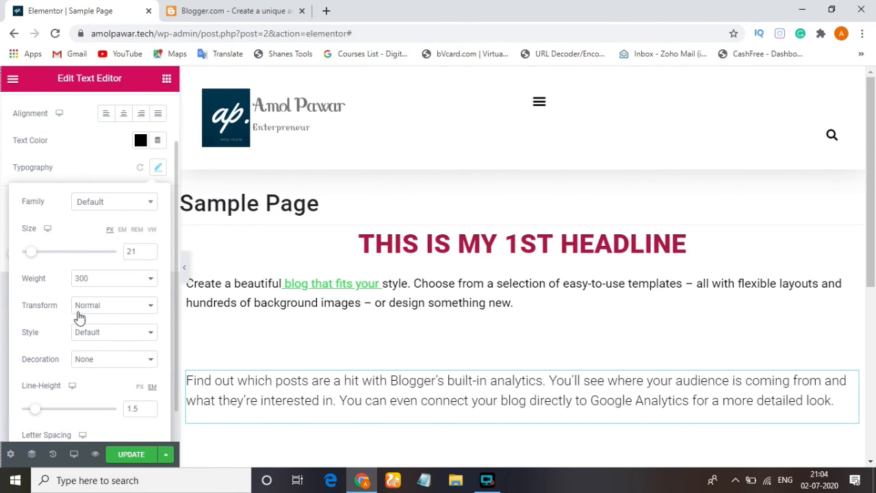
{"action": "scroll", "coordinate": [78, 317], "scroll_direction": "down", "scroll_amount": 1}
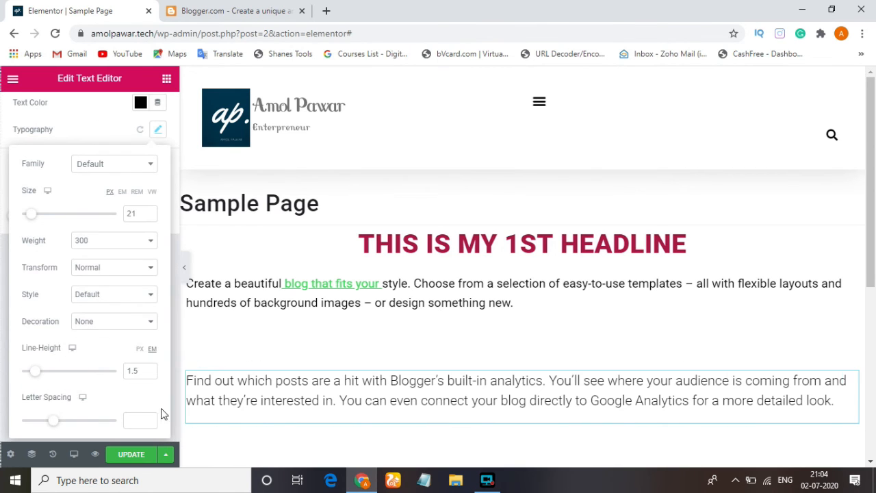
{"action": "left_click_drag", "start_coordinate": [277, 382], "coordinate": [309, 382]}
{"action": "left_click", "coordinate": [276, 396]}
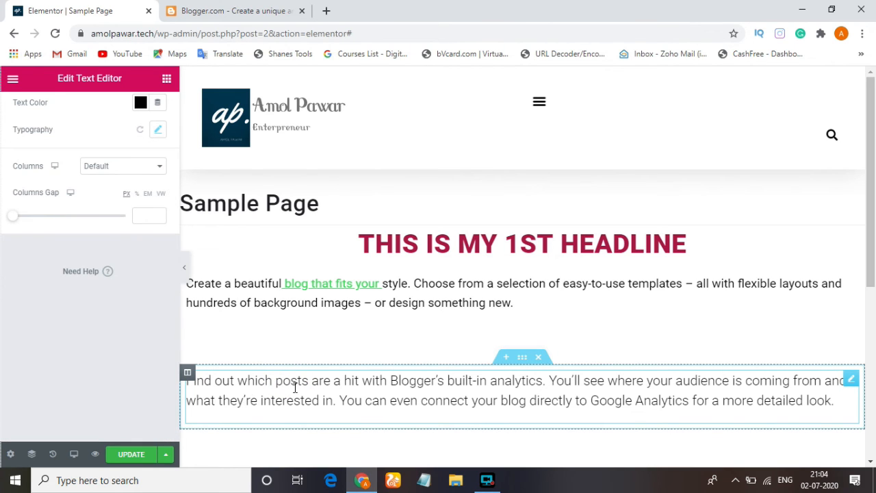
{"action": "left_click", "coordinate": [157, 131]}
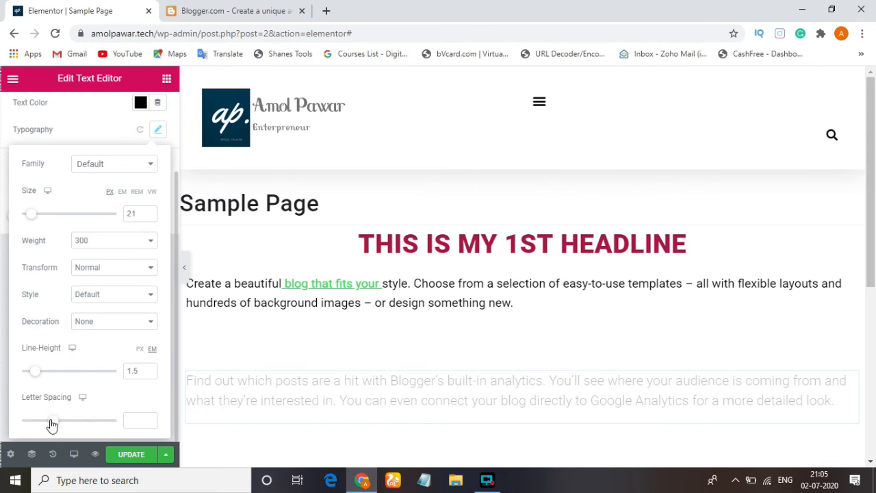
{"action": "mouse_move", "coordinate": [58, 426]}
{"action": "left_mouse_down"}
{"action": "mouse_move", "coordinate": [133, 422]}
{"action": "mouse_move", "coordinate": [66, 426]}
{"action": "left_mouse_up"}
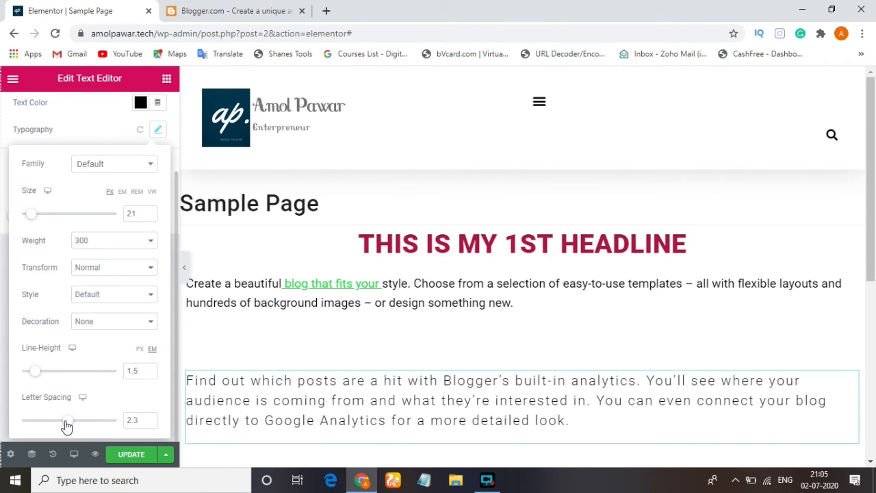
Step: Try font weights 500 and 300 before setting 400 for the second paragraph, and try a line height of 1.6 em before restoring 1.5 em
{"action": "left_click", "coordinate": [122, 243]}
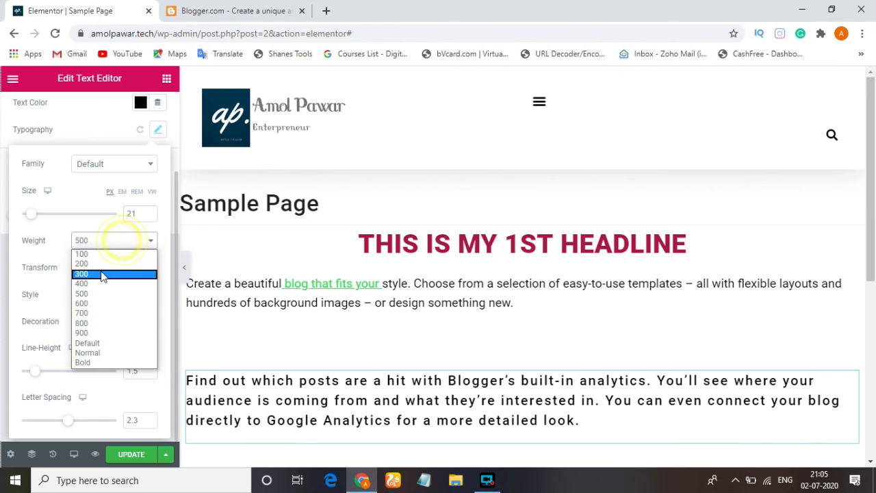
{"action": "left_click", "coordinate": [112, 268]}
{"action": "left_click", "coordinate": [145, 243]}
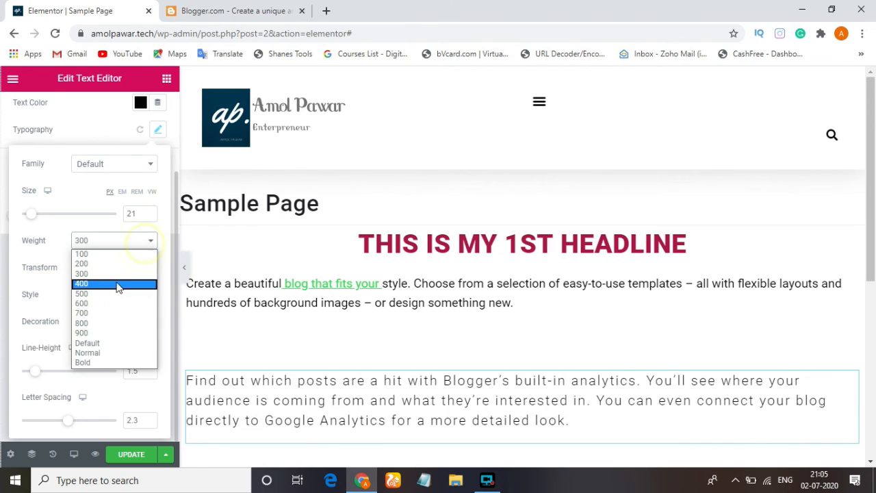
{"action": "left_click", "coordinate": [117, 286]}
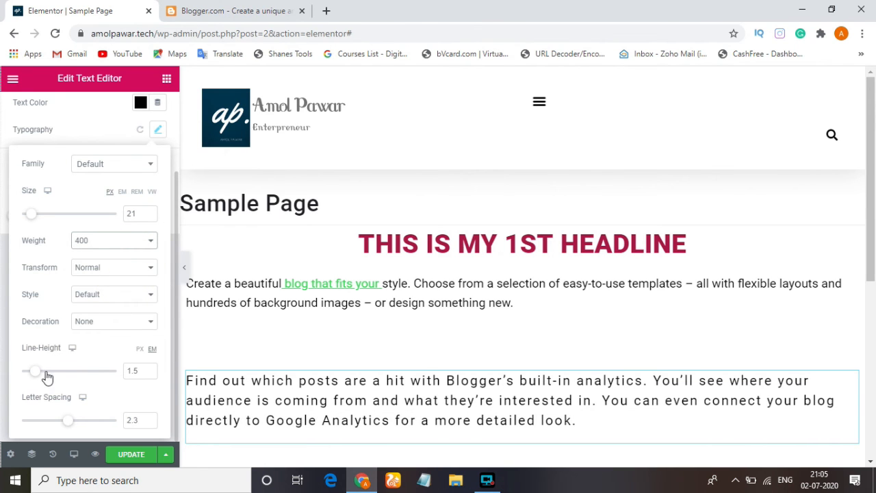
{"action": "left_click_drag", "start_coordinate": [37, 377], "coordinate": [39, 377]}
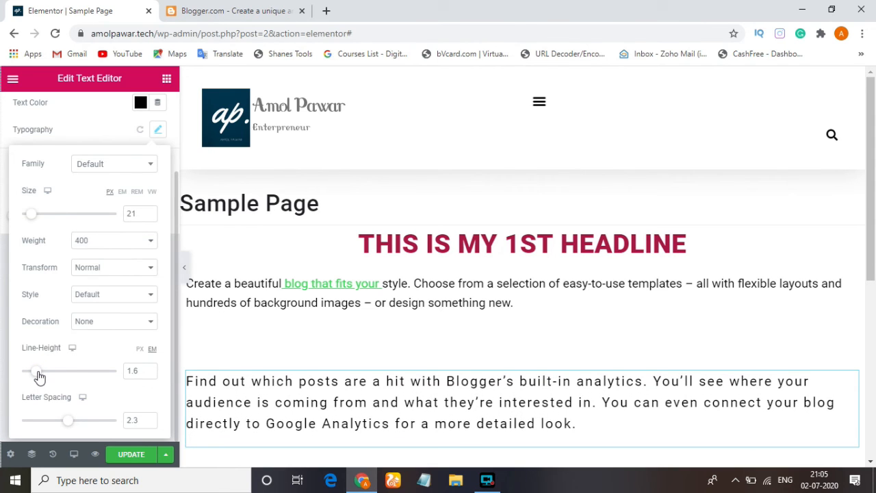
{"action": "left_click", "coordinate": [147, 374]}
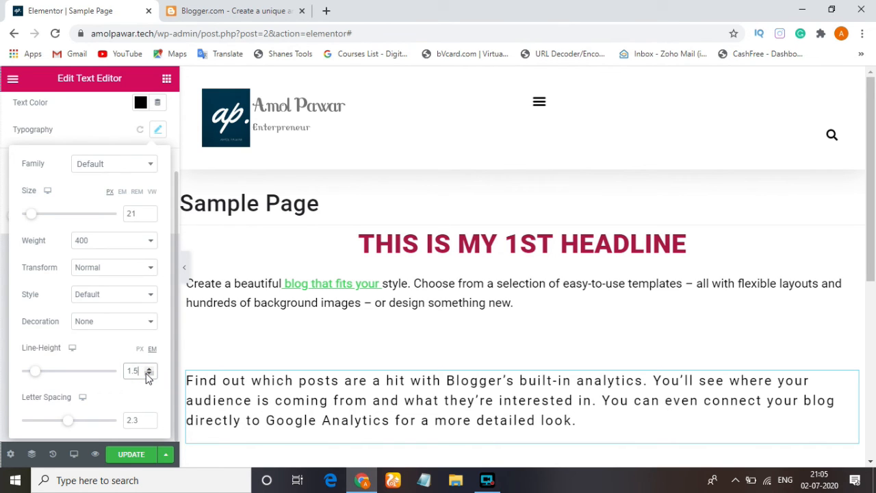
Step: Try the Oblique font style on the second paragraph and set its style to Normal
{"action": "left_click", "coordinate": [149, 296]}
{"action": "left_click", "coordinate": [120, 317]}
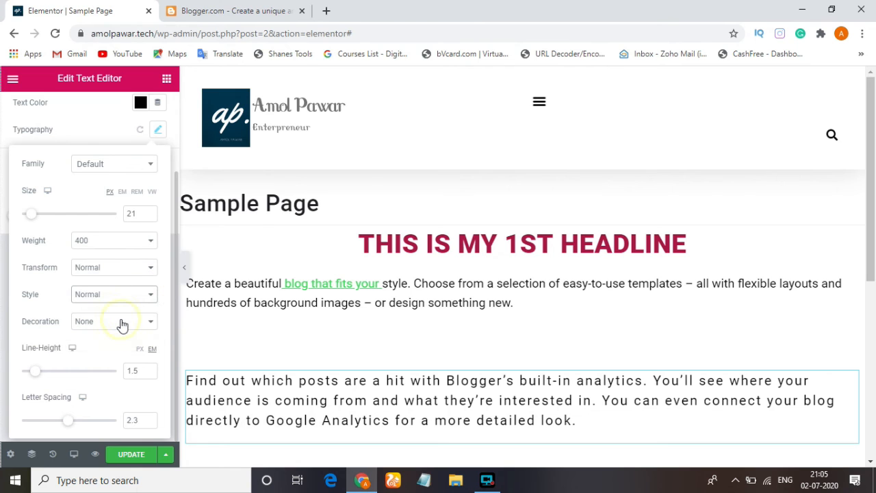
{"action": "left_click", "coordinate": [136, 300]}
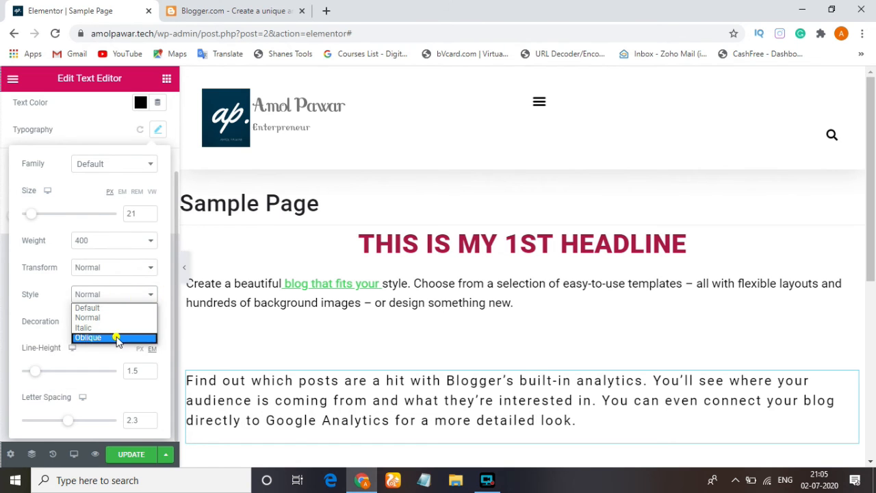
{"action": "left_click", "coordinate": [120, 337]}
{"action": "left_click", "coordinate": [137, 298]}
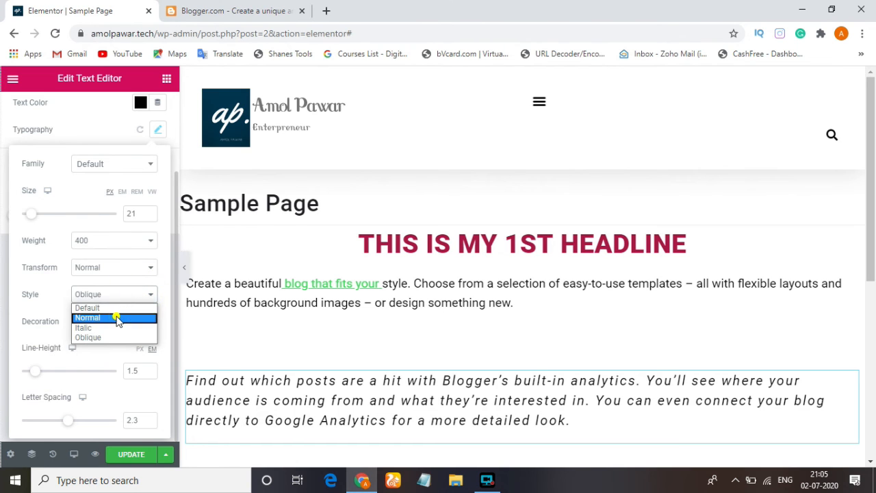
{"action": "left_click", "coordinate": [117, 317]}
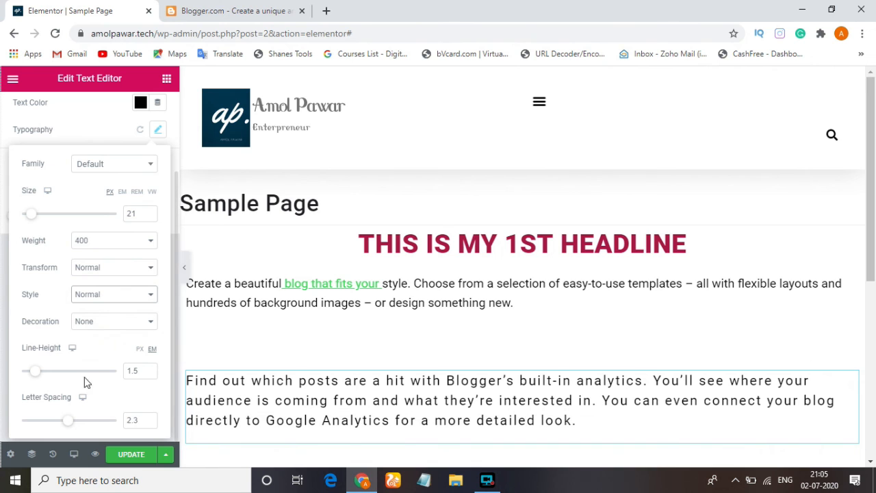
Step: Reduce the second paragraph's letter spacing to 0.2 and close its typography settings
{"action": "left_click_drag", "start_coordinate": [73, 425], "coordinate": [59, 425]}
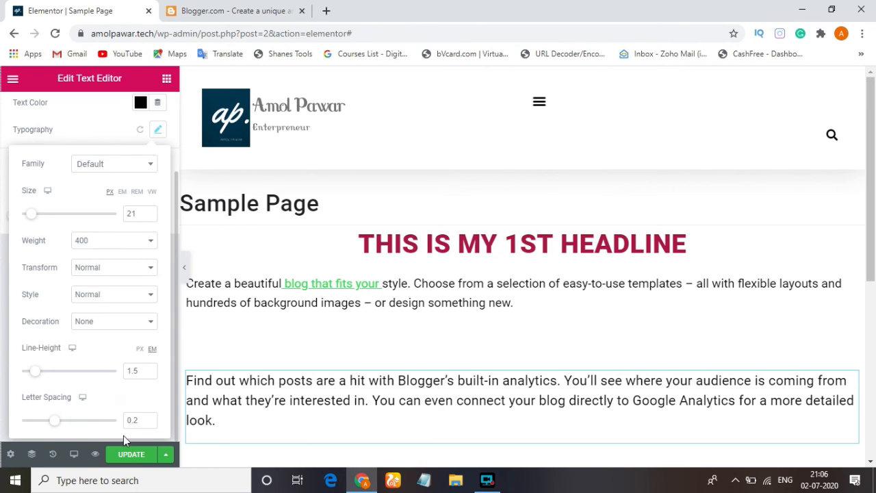
{"action": "scroll", "coordinate": [241, 377], "scroll_direction": "down", "scroll_amount": 4}
{"action": "scroll", "coordinate": [241, 381], "scroll_direction": "up", "scroll_amount": 2}
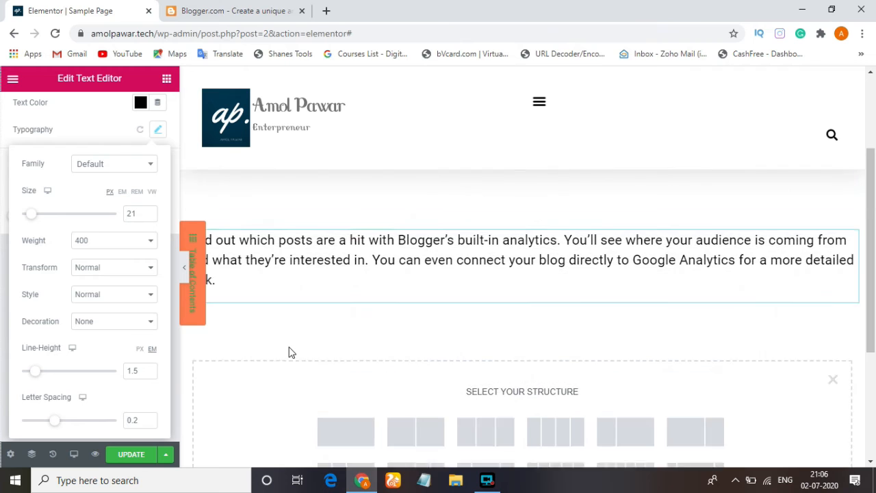
{"action": "left_click", "coordinate": [375, 374]}
{"action": "left_click", "coordinate": [292, 338]}
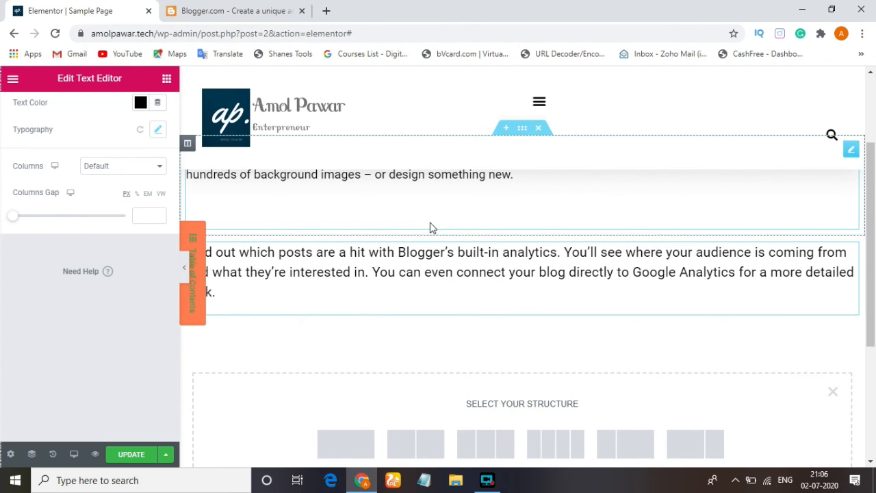
Step: Copy the heading "Know your audience" from the Blogger about page and return to the Elementor editor
{"action": "left_click", "coordinate": [229, 8]}
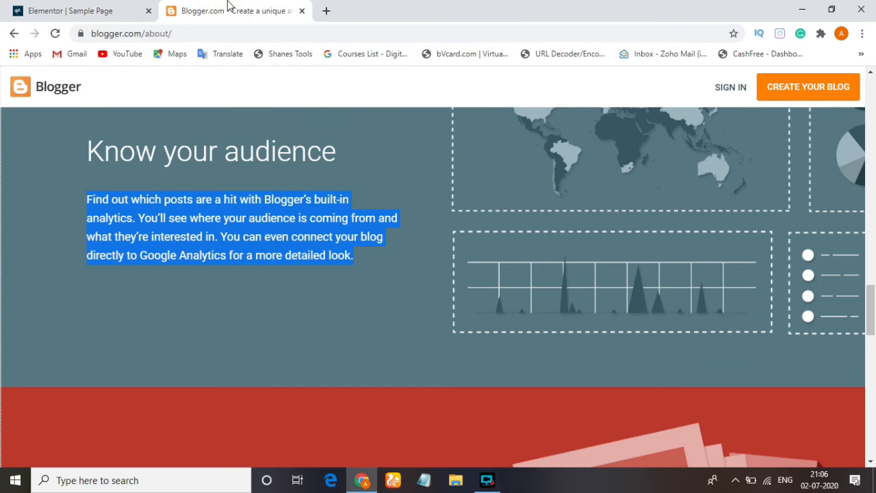
{"action": "left_click_drag", "start_coordinate": [83, 148], "coordinate": [280, 159]}
{"action": "left_click", "coordinate": [371, 167]}
{"action": "left_click_drag", "start_coordinate": [339, 154], "coordinate": [90, 159]}
{"action": "key", "text": "ctrl+c"}
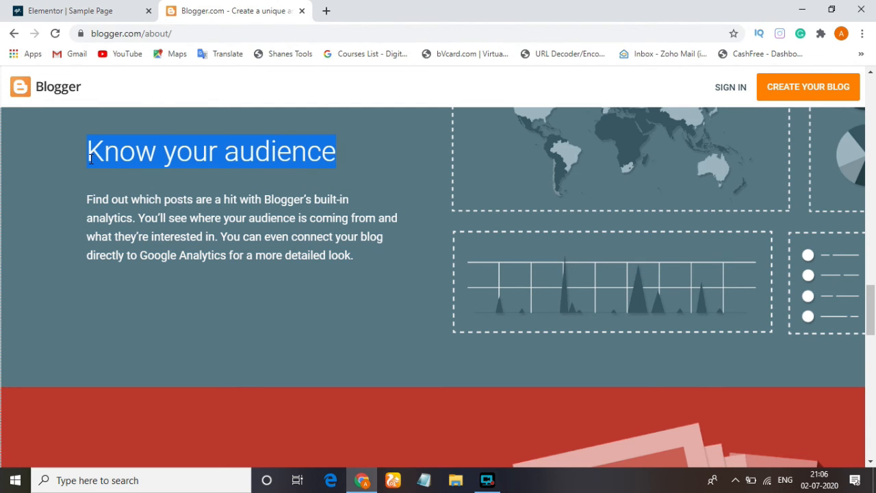
{"action": "left_click", "coordinate": [82, 8]}
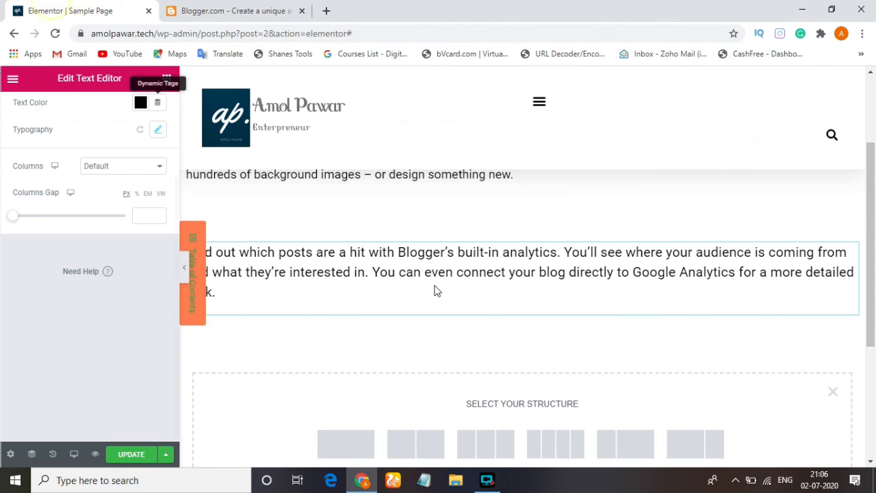
Step: Add a new single-column section below the second paragraph
{"action": "scroll", "coordinate": [484, 336], "scroll_direction": "up", "scroll_amount": 1}
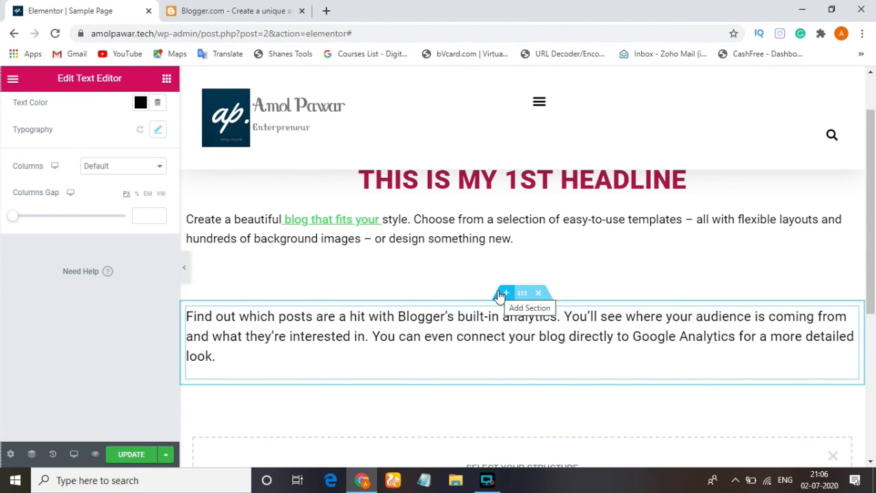
{"action": "scroll", "coordinate": [503, 393], "scroll_direction": "down", "scroll_amount": 4}
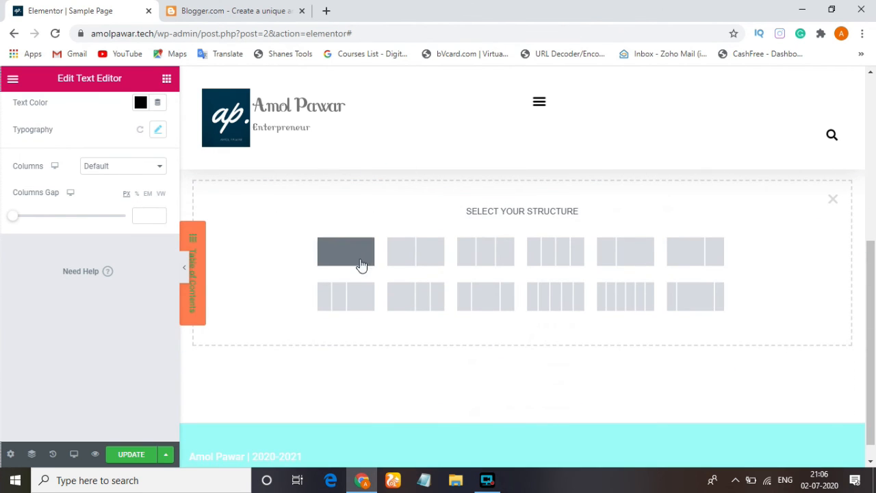
{"action": "left_click", "coordinate": [165, 80]}
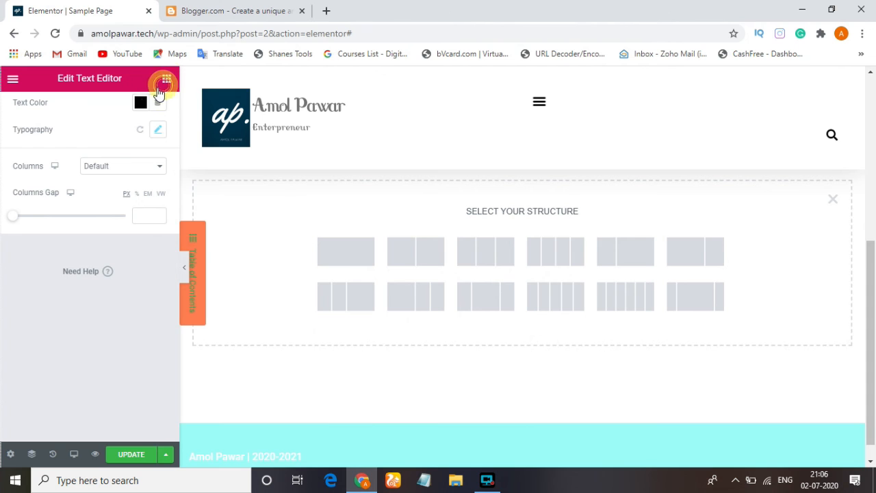
{"action": "scroll", "coordinate": [481, 399], "scroll_direction": "up", "scroll_amount": 3}
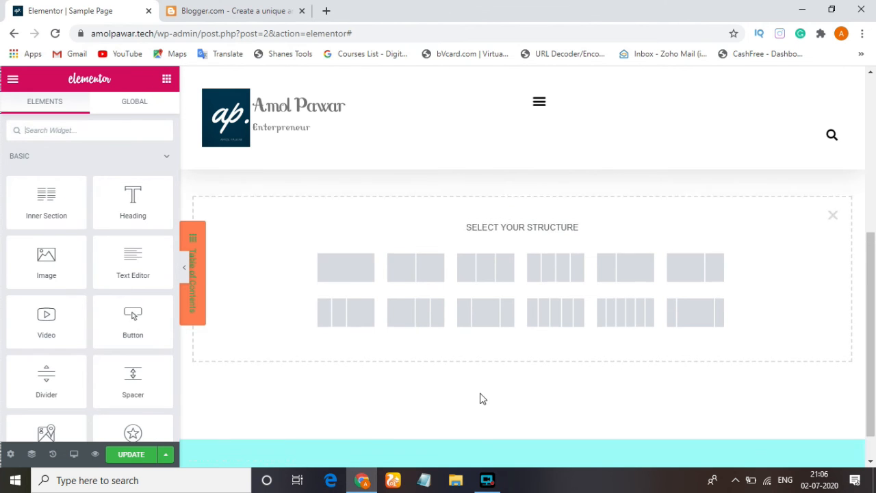
{"action": "scroll", "coordinate": [411, 393], "scroll_direction": "down", "scroll_amount": 1}
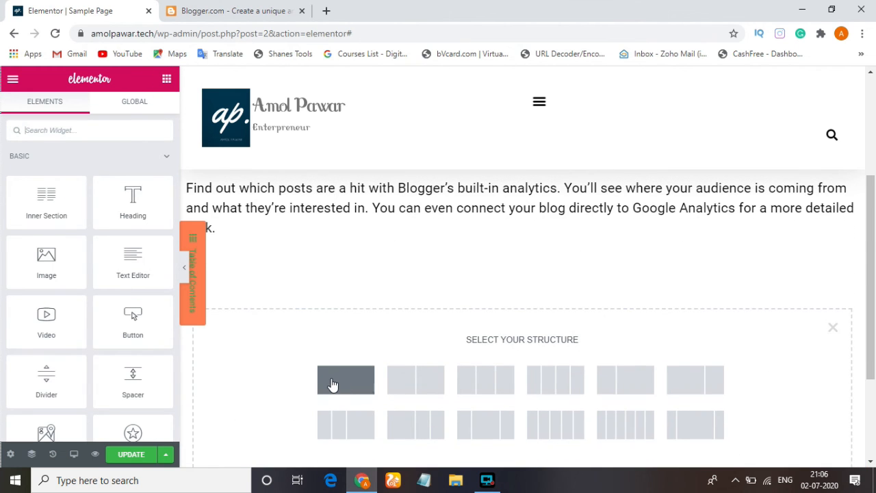
{"action": "left_click", "coordinate": [830, 329]}
{"action": "left_click", "coordinate": [506, 350]}
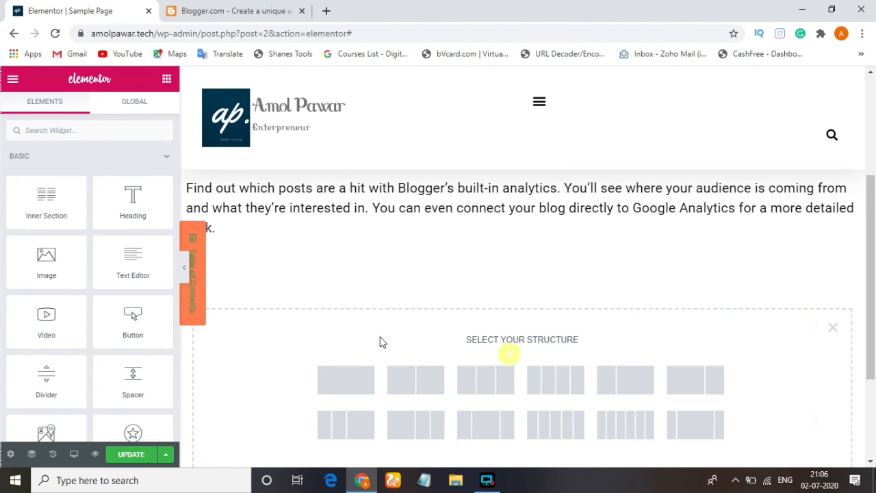
{"action": "left_click", "coordinate": [347, 378]}
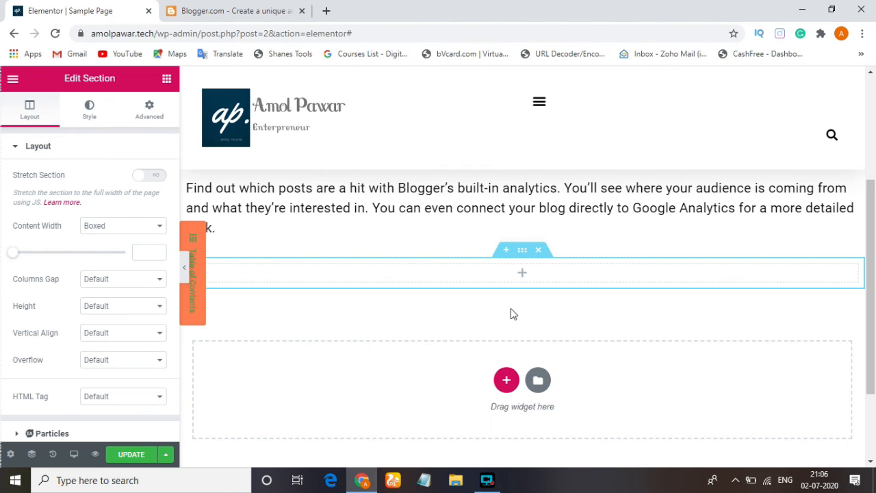
Step: Move the empty section above the paragraph that begins "Find out which posts"
{"action": "scroll", "coordinate": [534, 313], "scroll_direction": "up", "scroll_amount": 2}
{"action": "scroll", "coordinate": [520, 370], "scroll_direction": "down", "scroll_amount": 1}
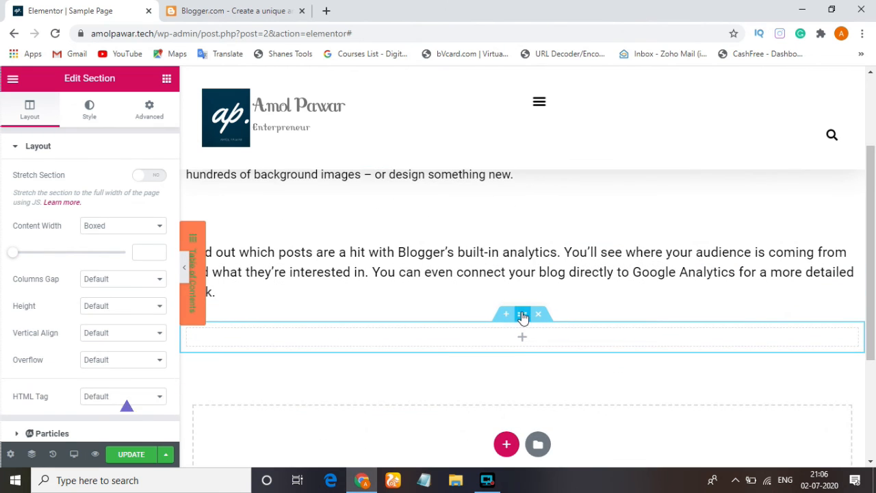
{"action": "mouse_move", "coordinate": [522, 315]}
{"action": "left_mouse_down"}
{"action": "mouse_move", "coordinate": [511, 247]}
{"action": "mouse_move", "coordinate": [536, 368]}
{"action": "mouse_move", "coordinate": [532, 399]}
{"action": "mouse_move", "coordinate": [513, 317]}
{"action": "left_mouse_up"}
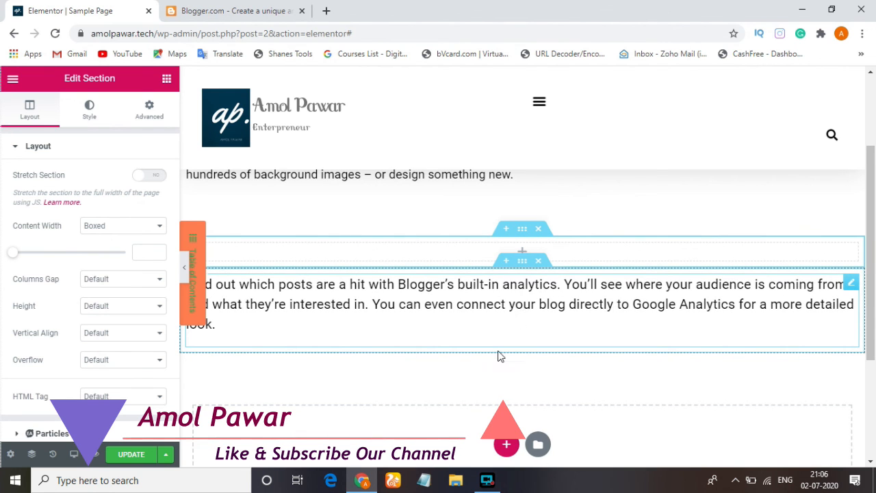
Step: Place a Heading widget in the empty section and replace its title with the copied text "Know your audience"
{"action": "left_click", "coordinate": [168, 80]}
{"action": "left_click_drag", "start_coordinate": [127, 199], "coordinate": [457, 255]}
{"action": "left_click", "coordinate": [136, 196]}
{"action": "left_click_drag", "start_coordinate": [136, 196], "coordinate": [2, 198]}
{"action": "key", "text": "ctrl+v"}
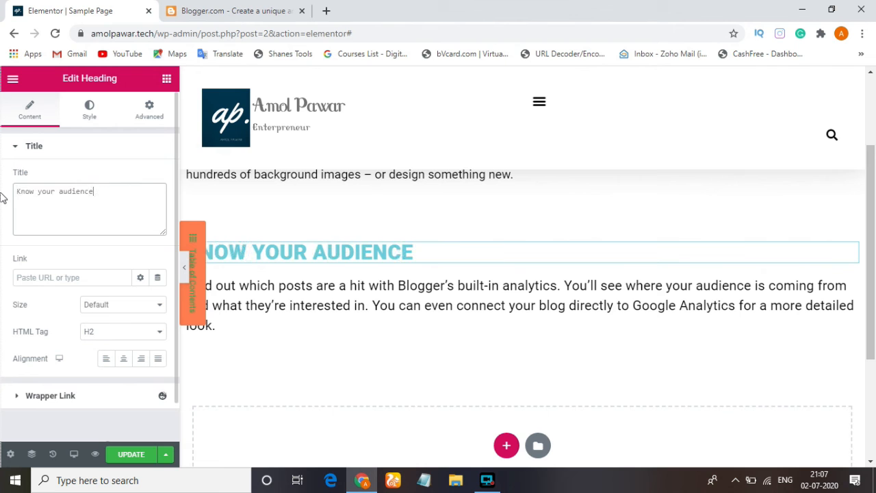
Step: Centre the "Know your audience" heading and choose H2 as its HTML tag
{"action": "scroll", "coordinate": [532, 282], "scroll_direction": "up", "scroll_amount": 2}
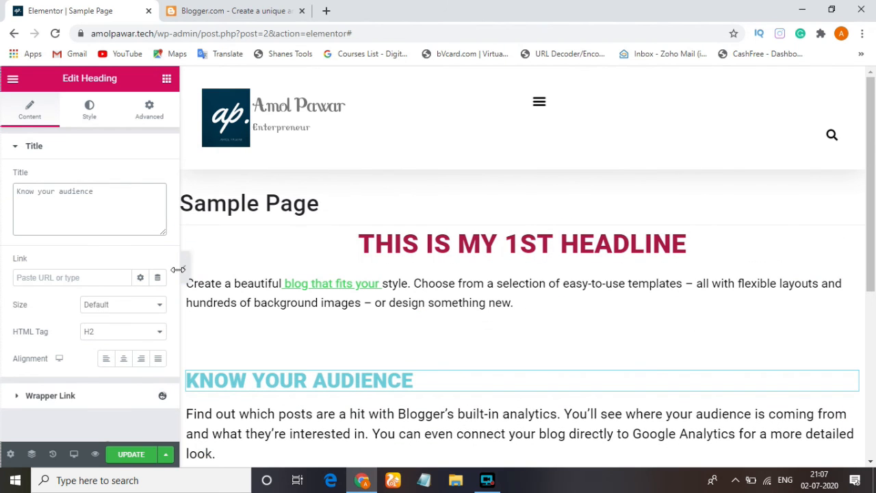
{"action": "left_click", "coordinate": [124, 358]}
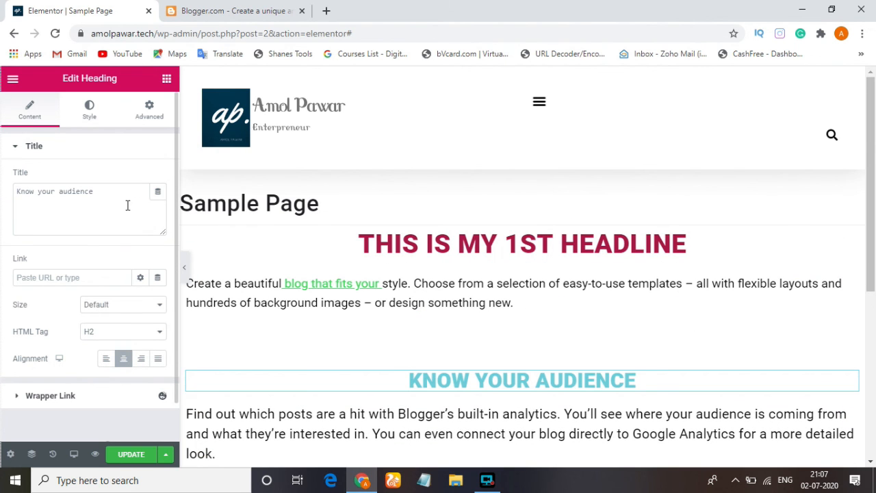
{"action": "left_click", "coordinate": [113, 334]}
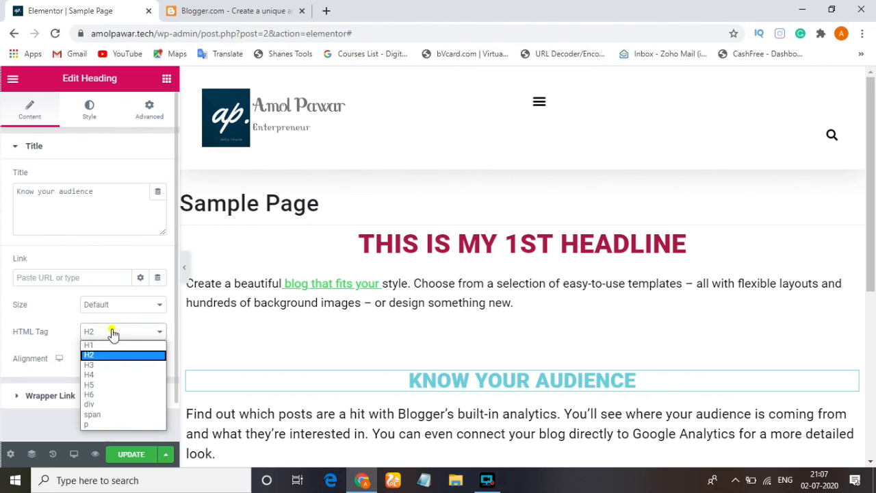
{"action": "left_click", "coordinate": [100, 358]}
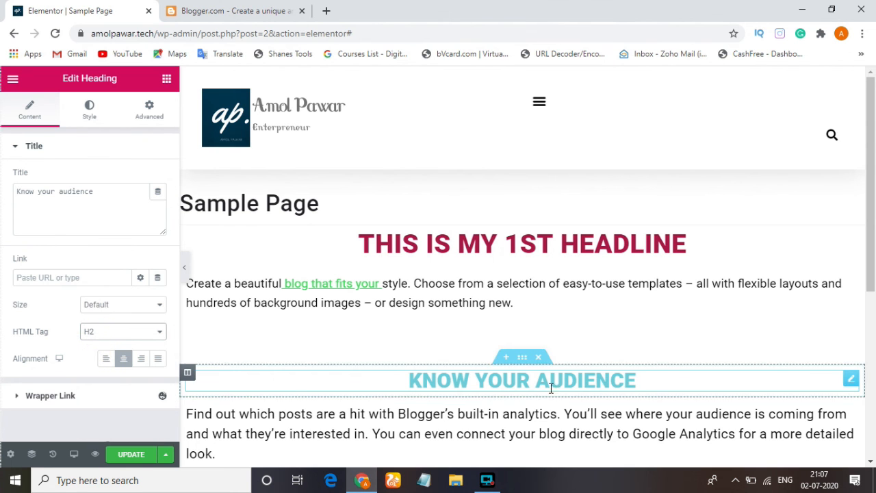
Step: Copy the hex code of the text colour used by the "This is my 1st headline" heading
{"action": "left_click", "coordinate": [90, 106]}
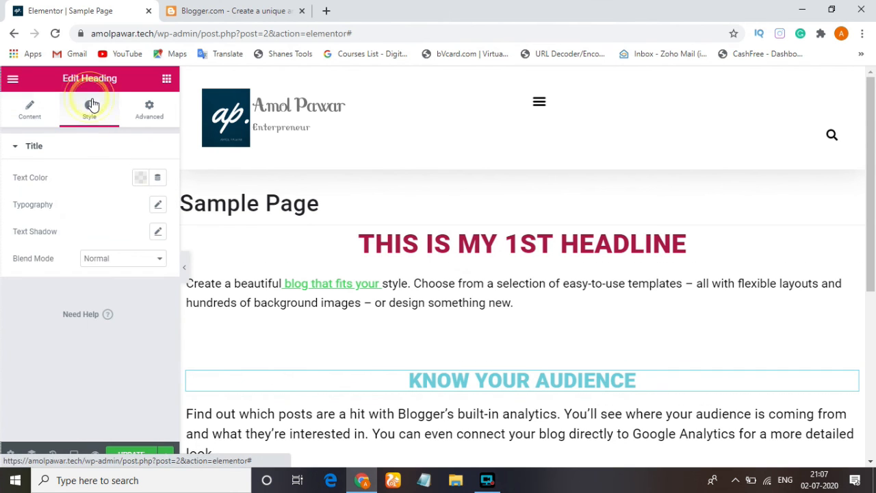
{"action": "left_click", "coordinate": [140, 179]}
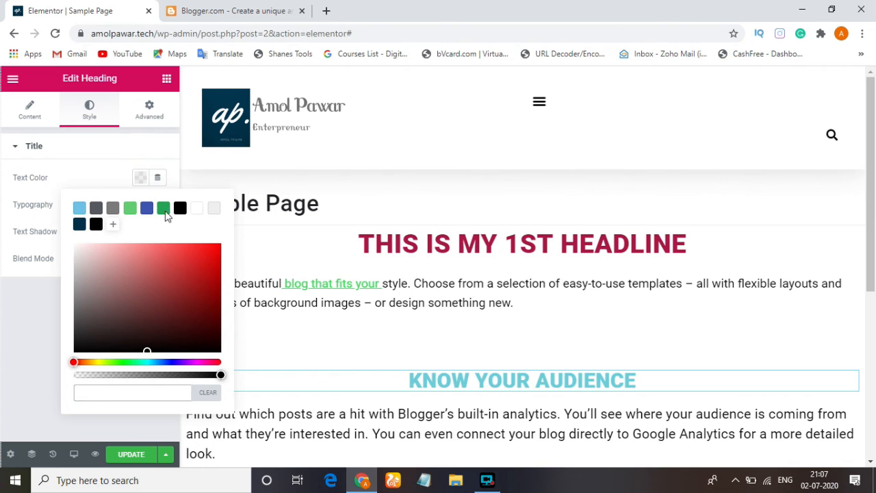
{"action": "left_click", "coordinate": [388, 245]}
{"action": "left_click", "coordinate": [370, 243]}
{"action": "double_click", "coordinate": [370, 243]}
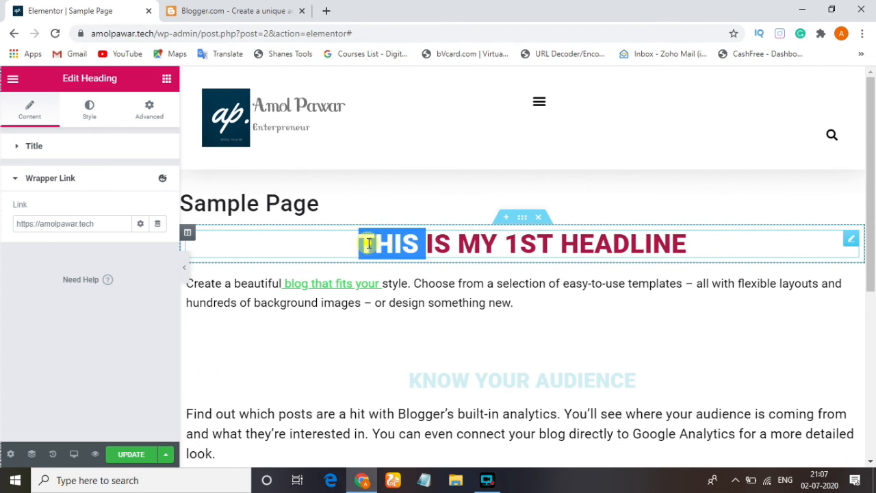
{"action": "left_click", "coordinate": [519, 243]}
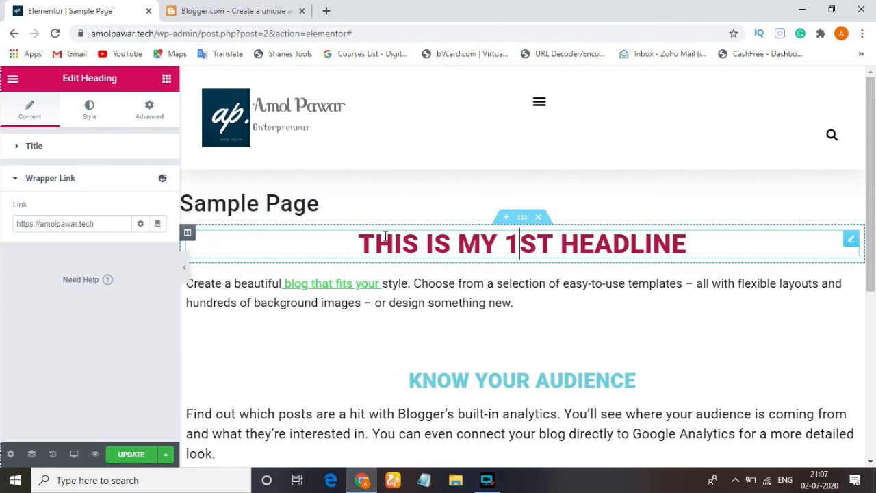
{"action": "left_click", "coordinate": [87, 109]}
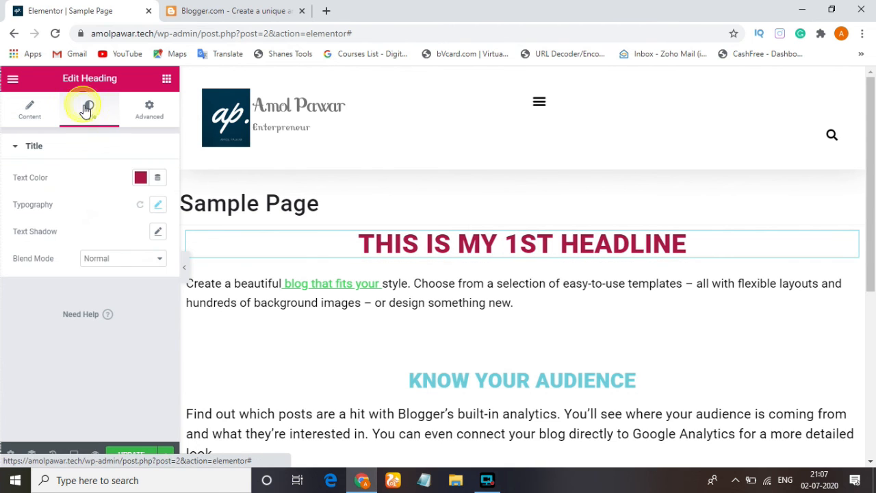
{"action": "left_click", "coordinate": [140, 179]}
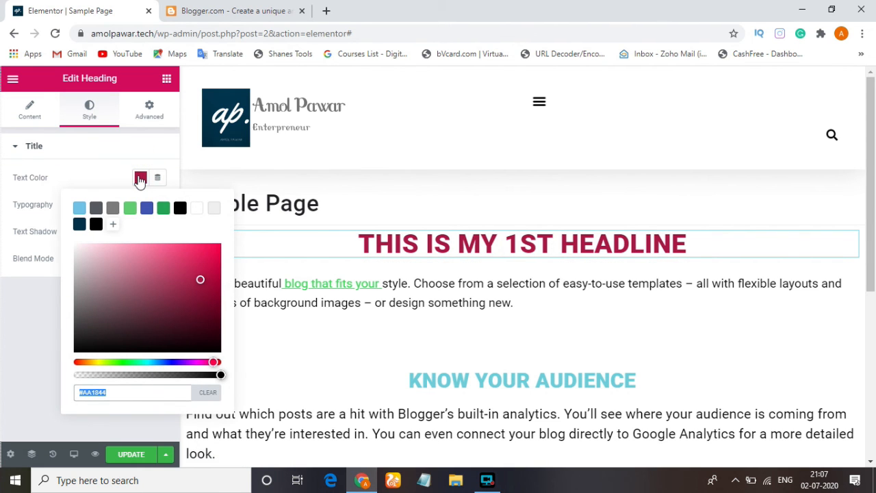
{"action": "left_click", "coordinate": [116, 392]}
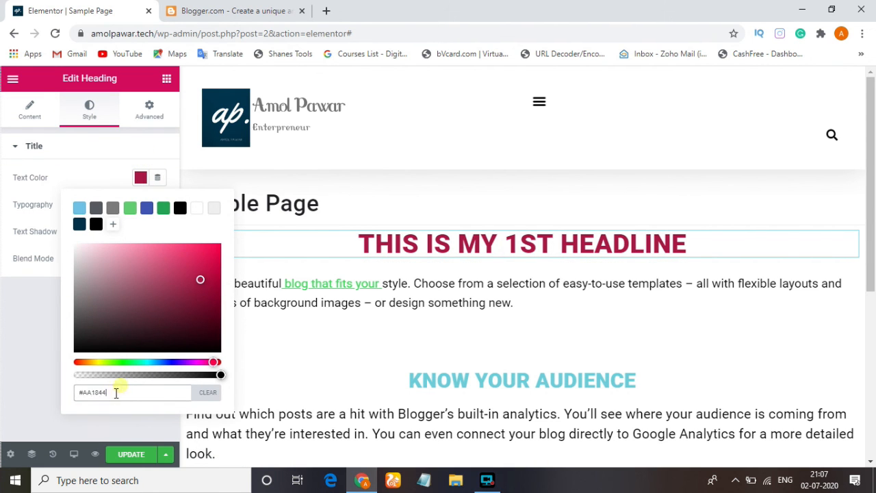
{"action": "triple_click", "coordinate": [113, 399]}
{"action": "key", "text": "ctrl+c"}
{"action": "left_click", "coordinate": [2, 318]}
Step: Set the text colour of the "Know your audience" heading to the copied code #AA1844
{"action": "left_click", "coordinate": [475, 380]}
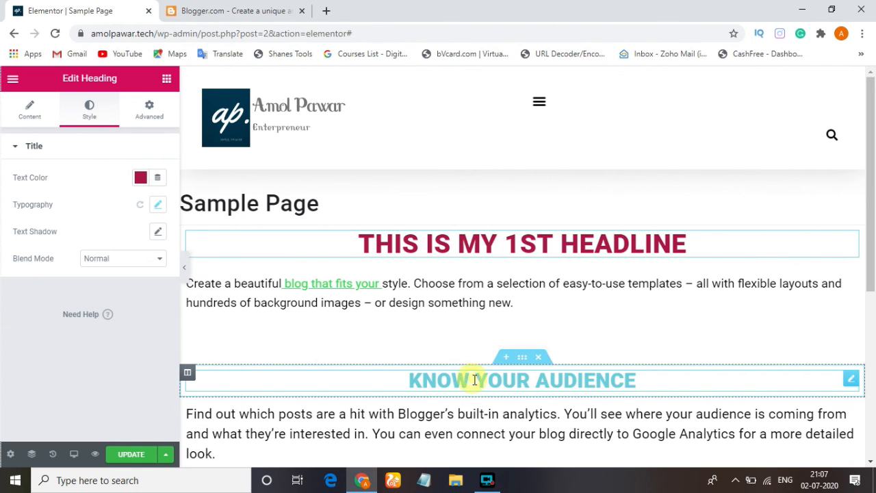
{"action": "double_click", "coordinate": [413, 381]}
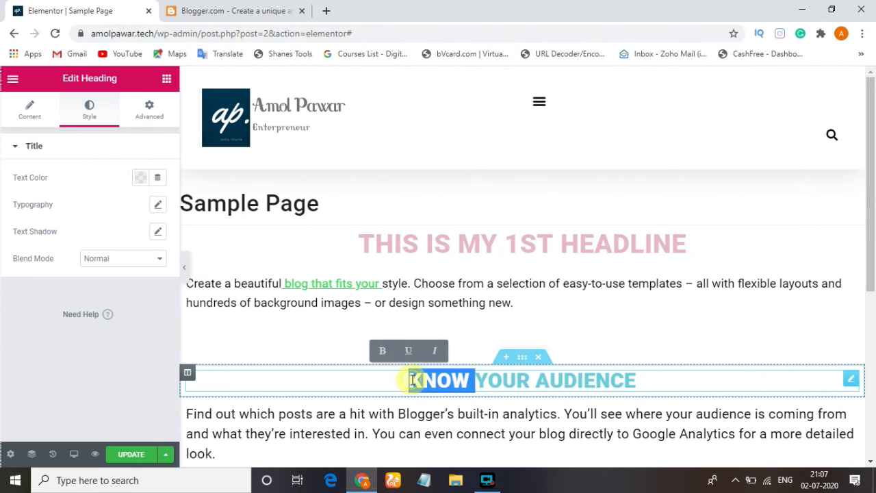
{"action": "left_click_drag", "start_coordinate": [402, 380], "coordinate": [663, 382]}
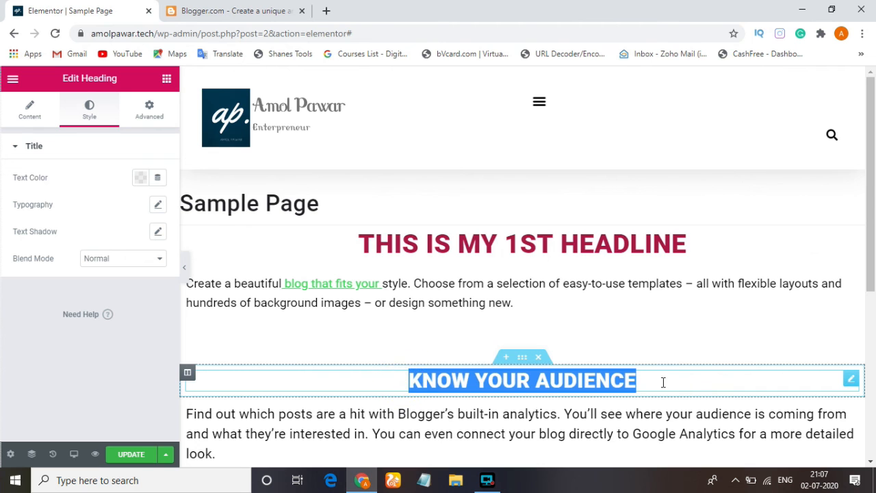
{"action": "left_click", "coordinate": [141, 177]}
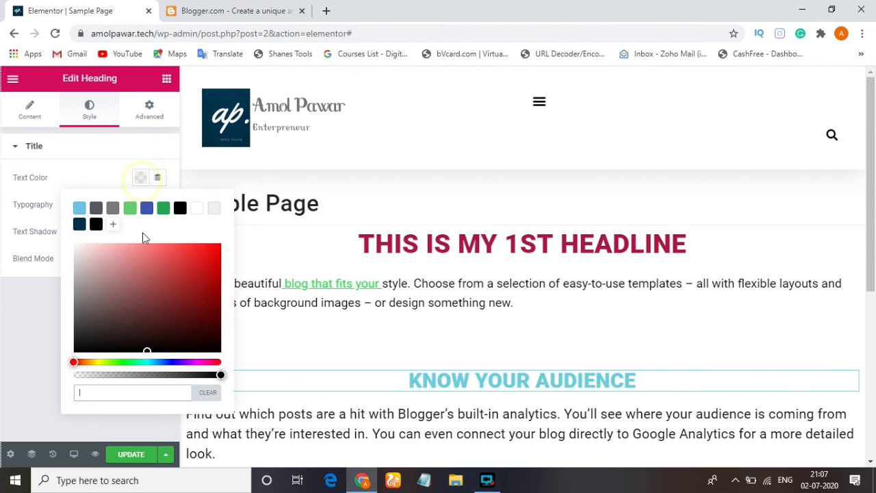
{"action": "left_click", "coordinate": [111, 391]}
{"action": "key", "text": "ctrl+v"}
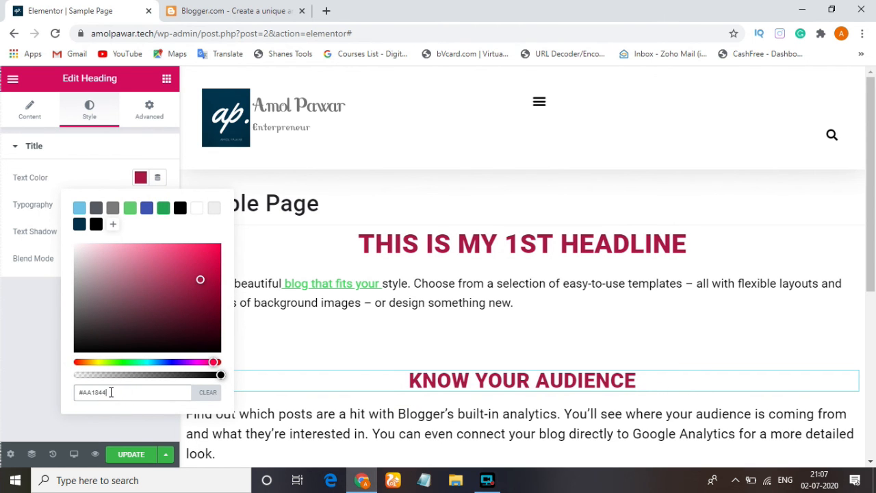
{"action": "left_click", "coordinate": [54, 396]}
Step: Preview the page without the editing panel and review both headings and the paragraph under each
{"action": "left_click", "coordinate": [416, 315]}
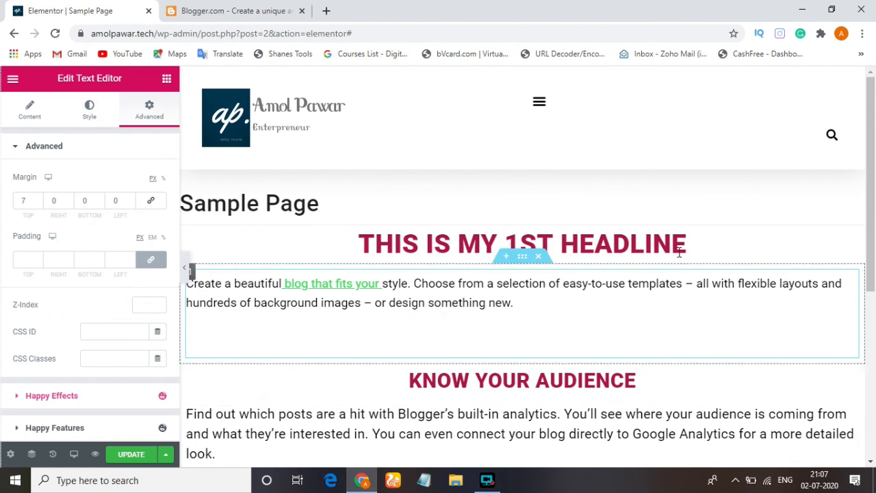
{"action": "scroll", "coordinate": [598, 378], "scroll_direction": "down", "scroll_amount": 2}
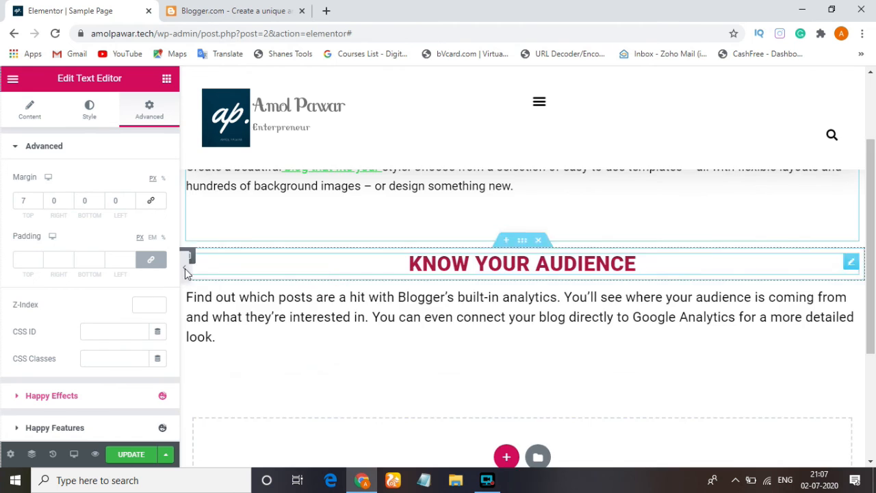
{"action": "left_click", "coordinate": [183, 267]}
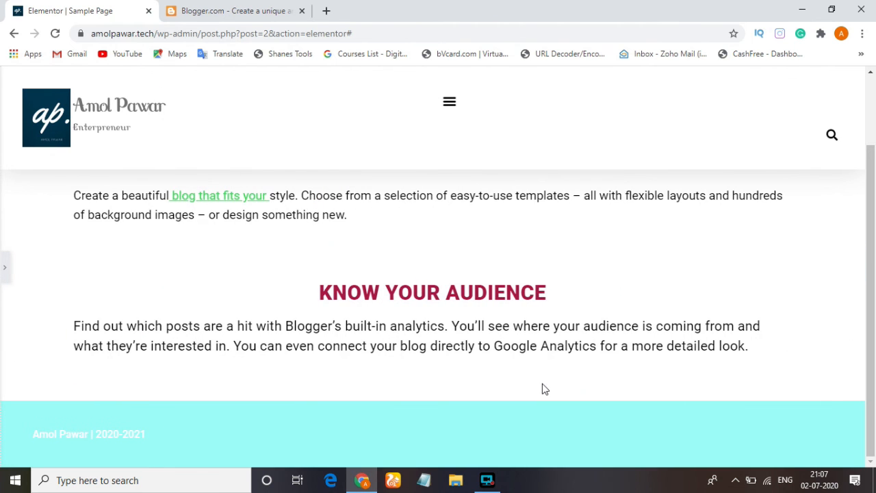
{"action": "scroll", "coordinate": [531, 385], "scroll_direction": "up", "scroll_amount": 3}
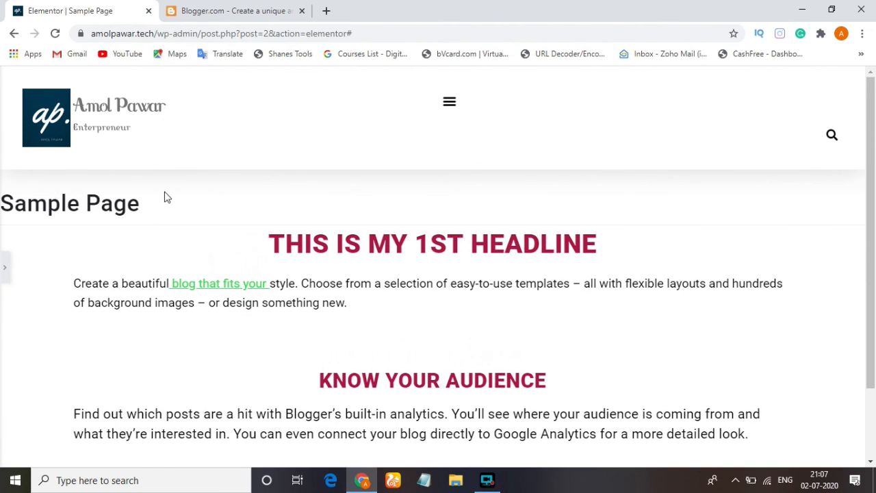
{"action": "scroll", "coordinate": [452, 198], "scroll_direction": "down", "scroll_amount": 1}
{"action": "scroll", "coordinate": [410, 233], "scroll_direction": "up", "scroll_amount": 1}
{"action": "left_click_drag", "start_coordinate": [91, 283], "coordinate": [346, 328]}
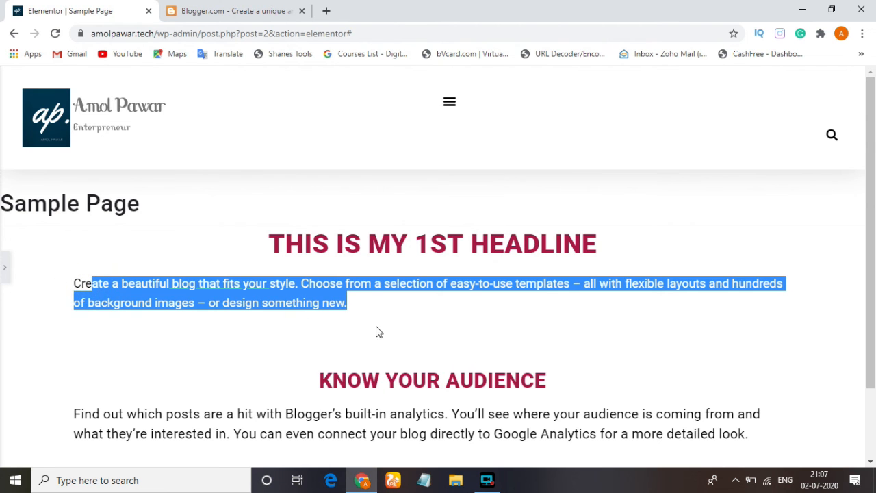
{"action": "left_click", "coordinate": [432, 342]}
{"action": "scroll", "coordinate": [309, 374], "scroll_direction": "down", "scroll_amount": 1}
{"action": "scroll", "coordinate": [310, 374], "scroll_direction": "down", "scroll_amount": 1}
{"action": "left_click_drag", "start_coordinate": [321, 285], "coordinate": [554, 289]}
{"action": "left_click_drag", "start_coordinate": [80, 325], "coordinate": [722, 348]}
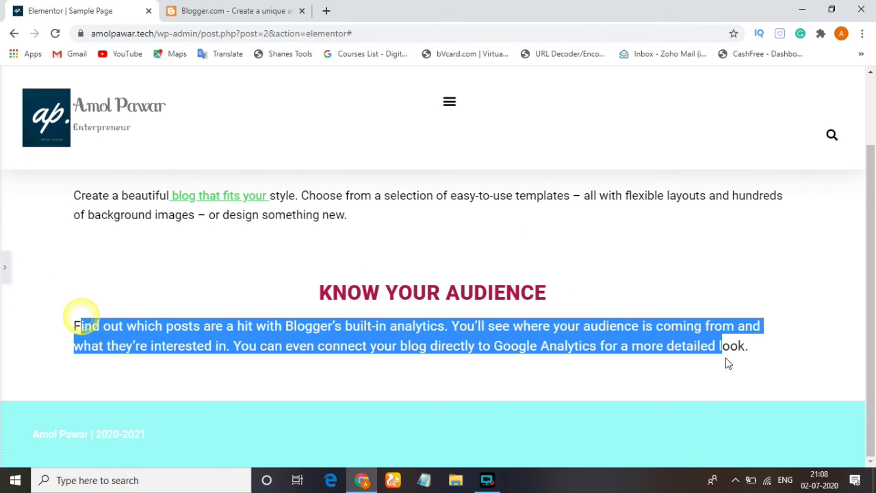
{"action": "left_click", "coordinate": [682, 394]}
{"action": "scroll", "coordinate": [356, 307], "scroll_direction": "up", "scroll_amount": 2}
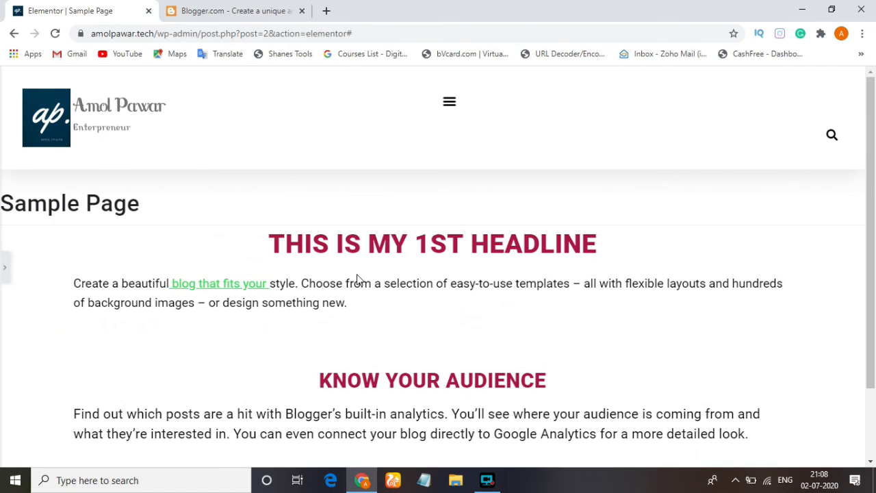